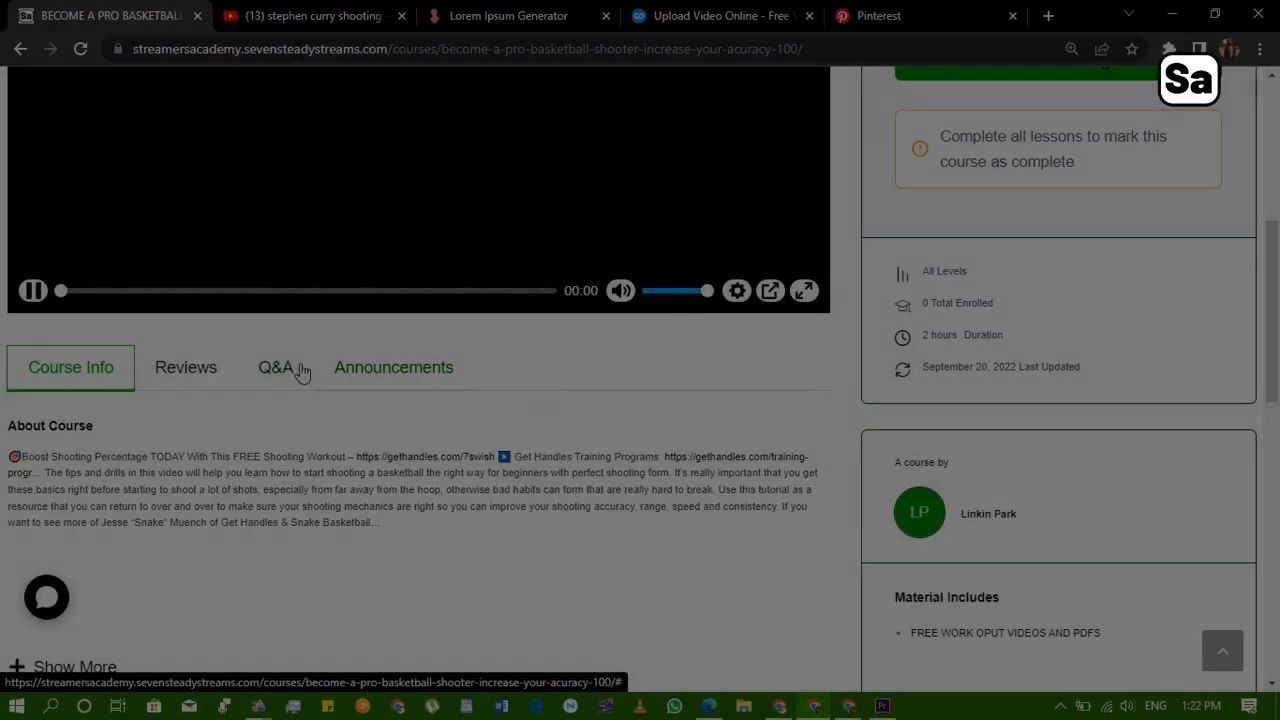
scroll(1086, 383, "up", 4)
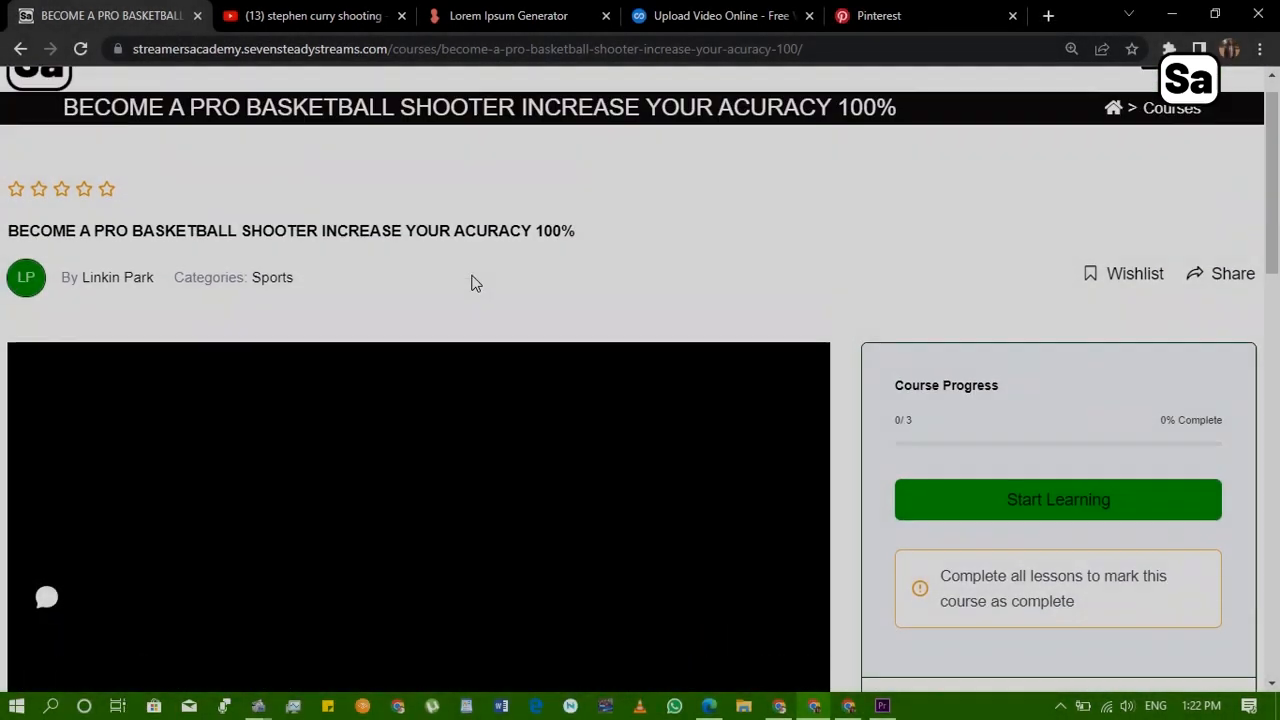
scroll(326, 430, "down", 2)
scroll(326, 430, "down", 1)
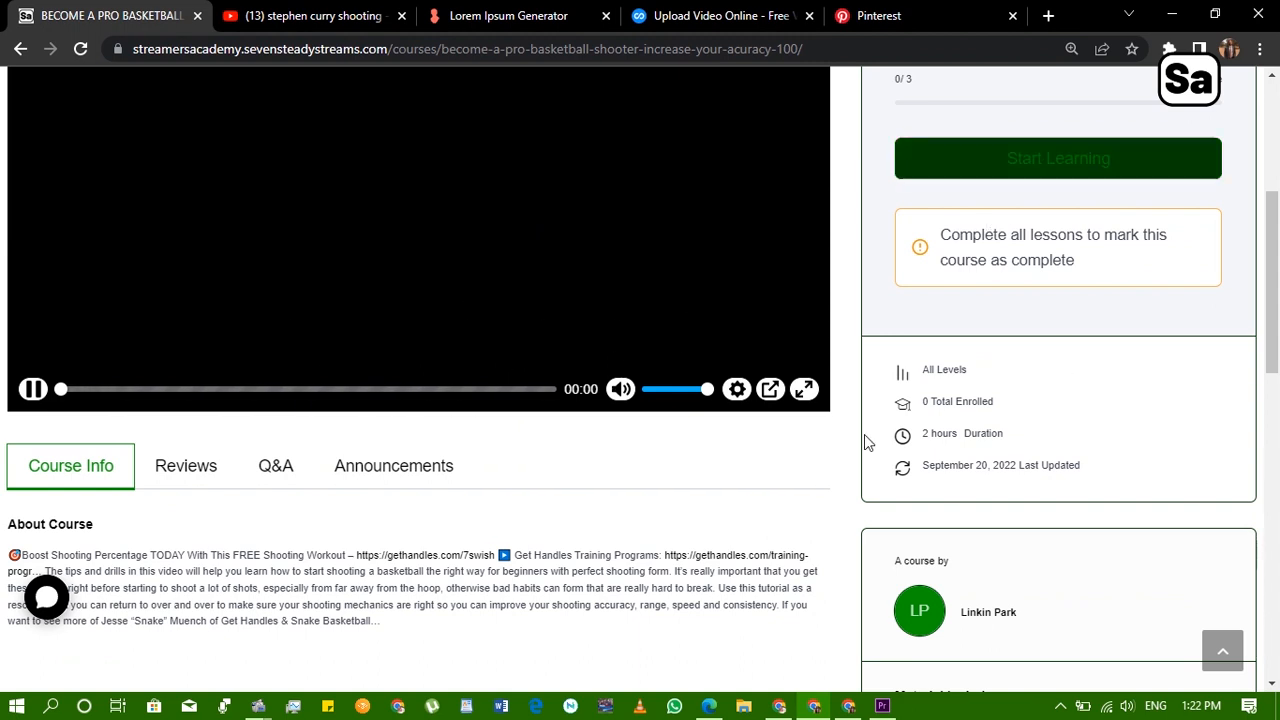
scroll(1134, 314, "up", 3)
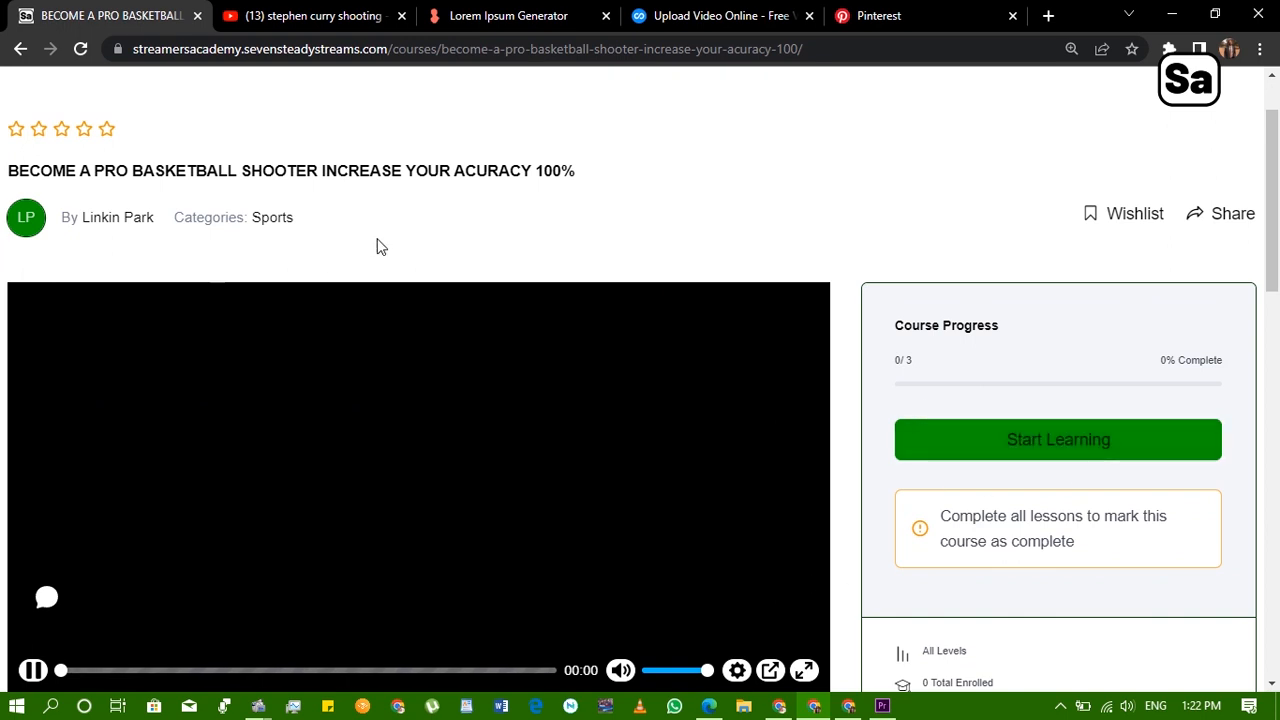
scroll(640, 341, "up", 1)
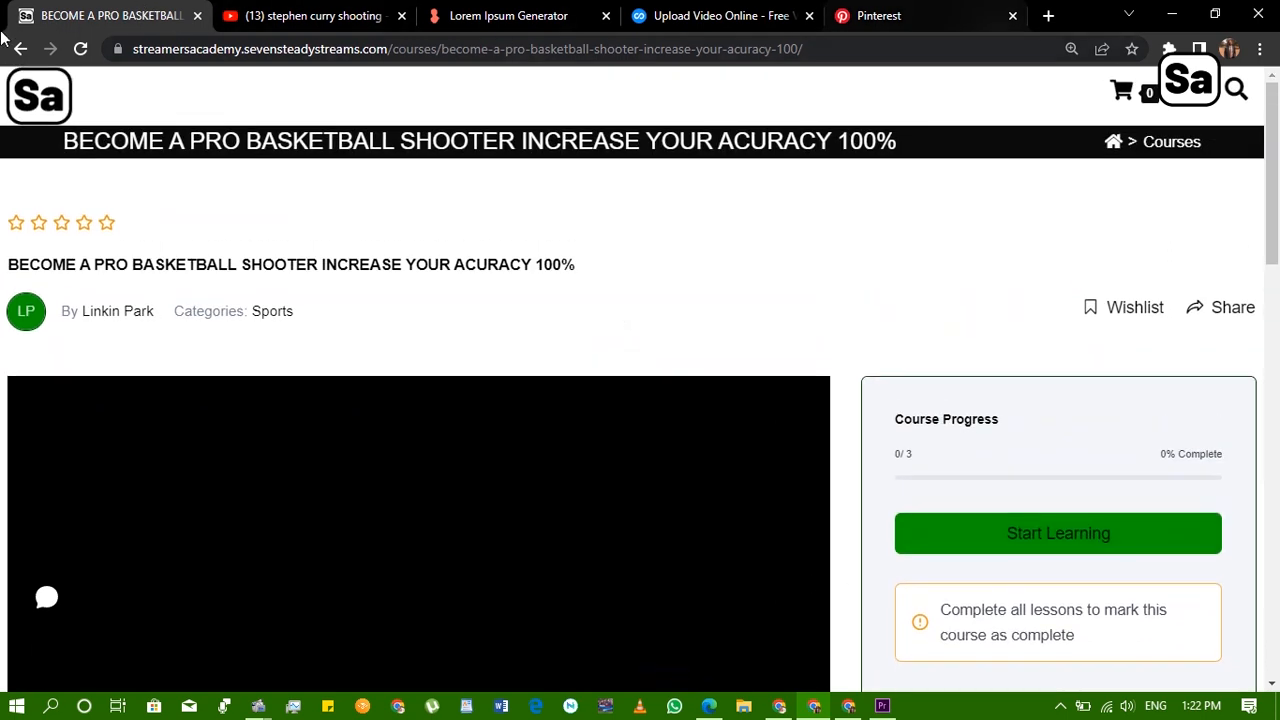
Open the Streamers Academy homepage in a new tab and go to the Teachers Dashboard of the account
left_click_drag(50, 113, 200, 18)
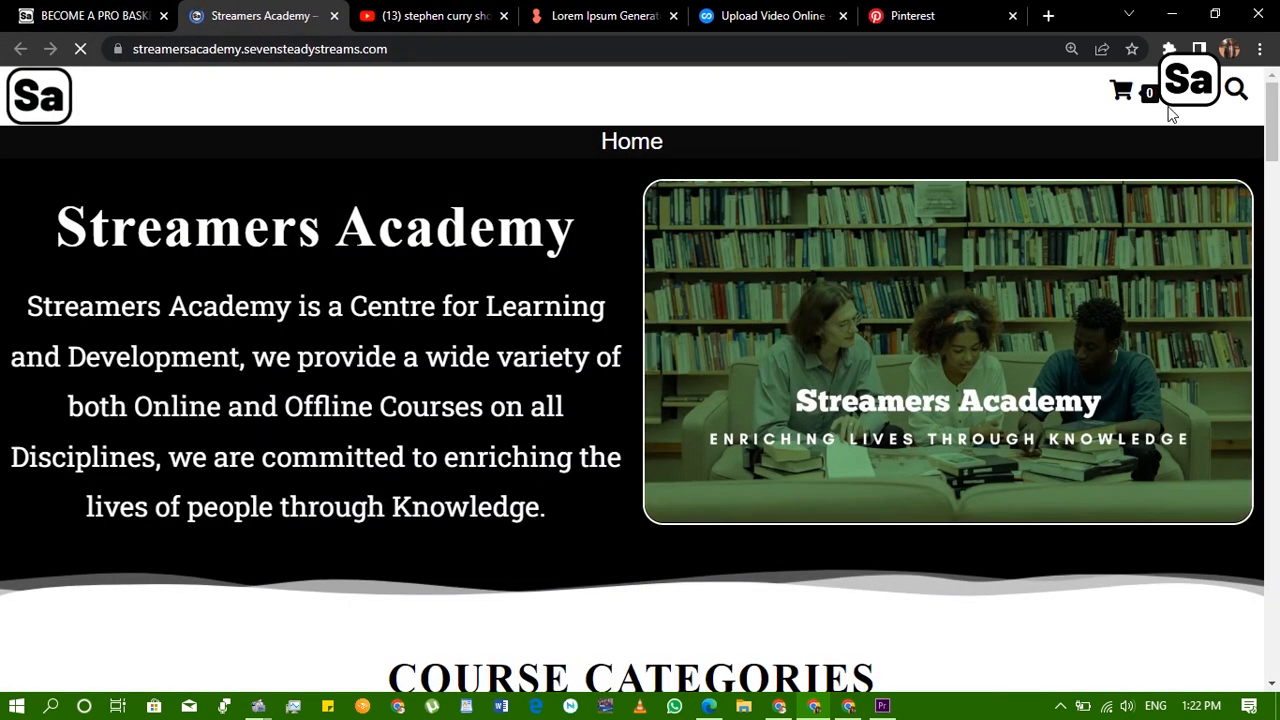
left_click(1180, 100)
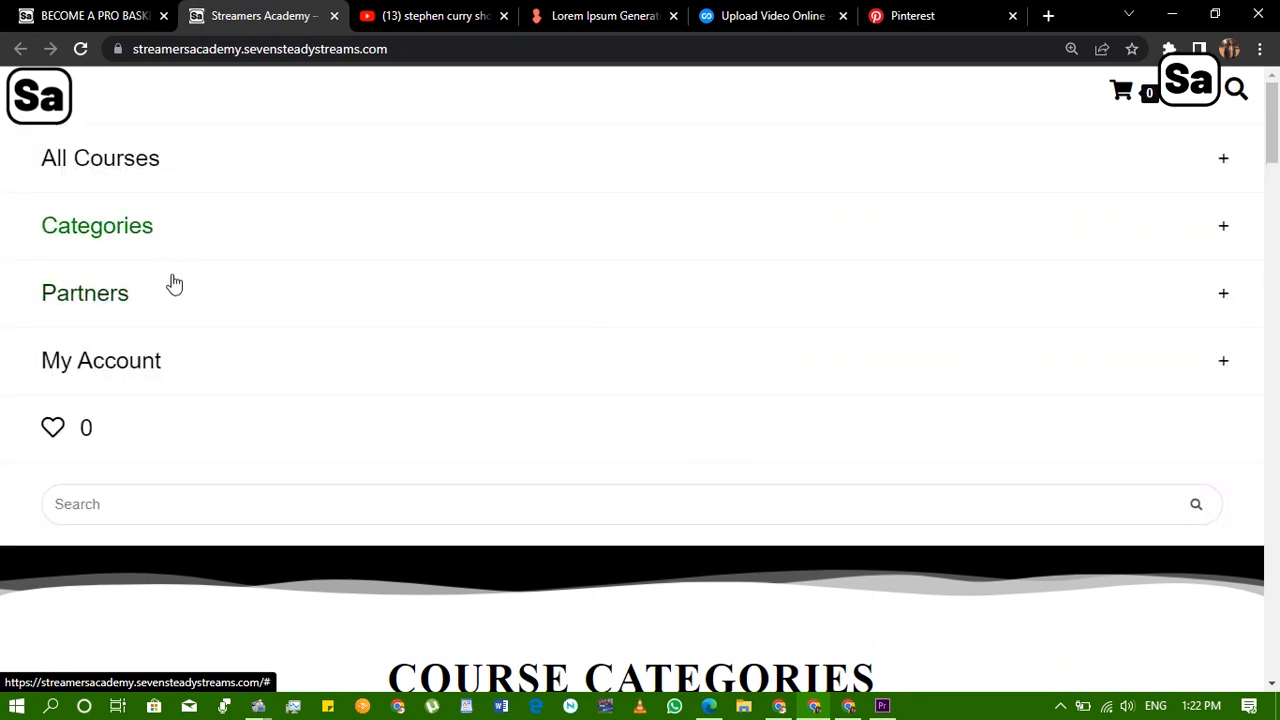
left_click(368, 350)
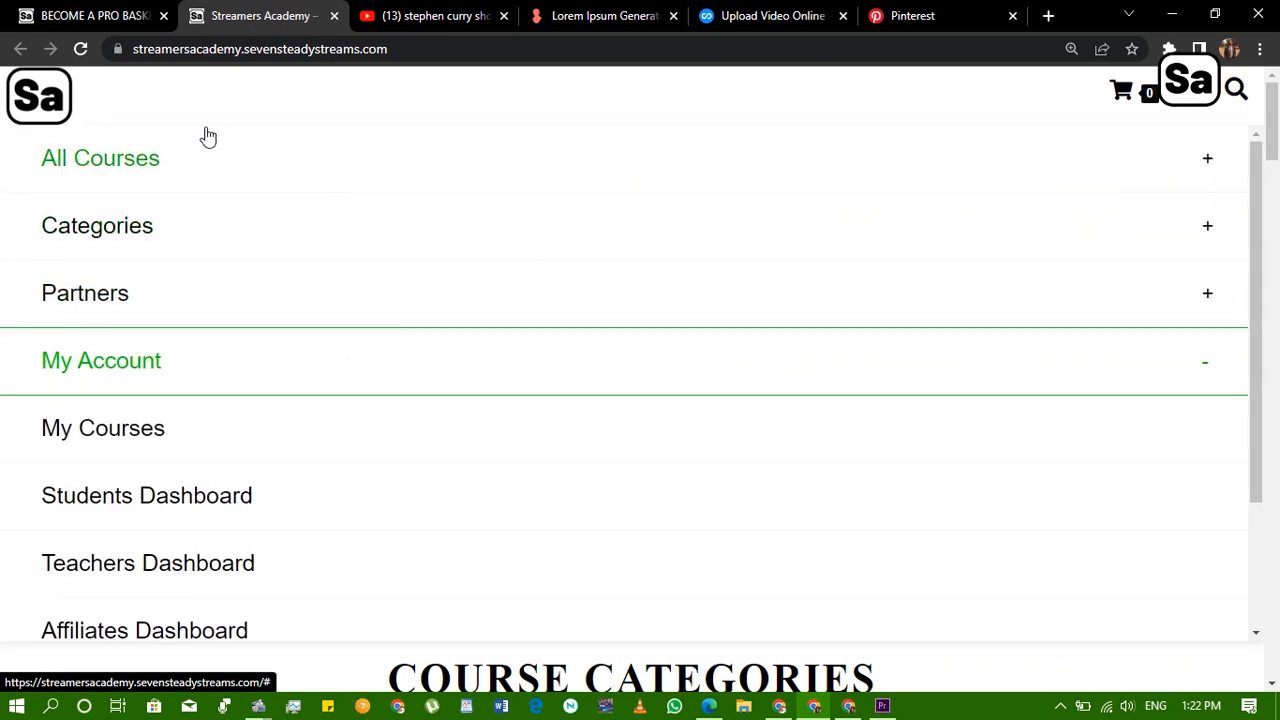
key("ctrl+plus")
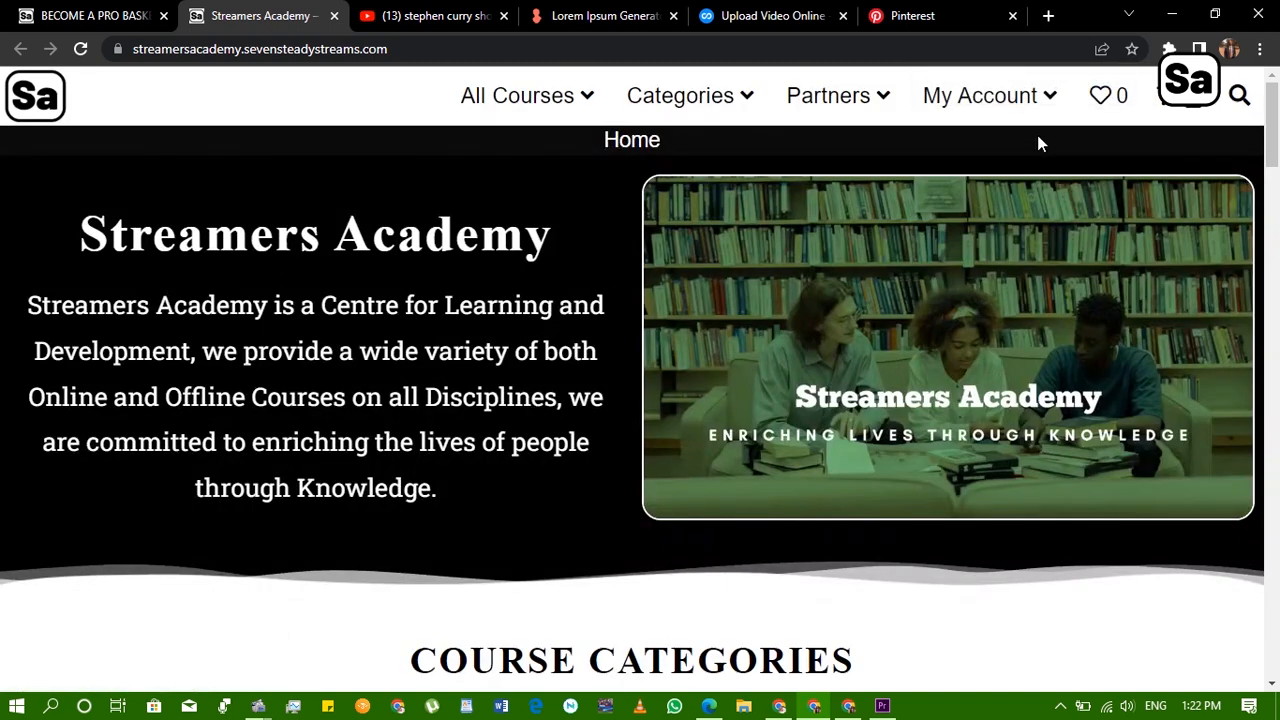
mouse_move(1020, 120)
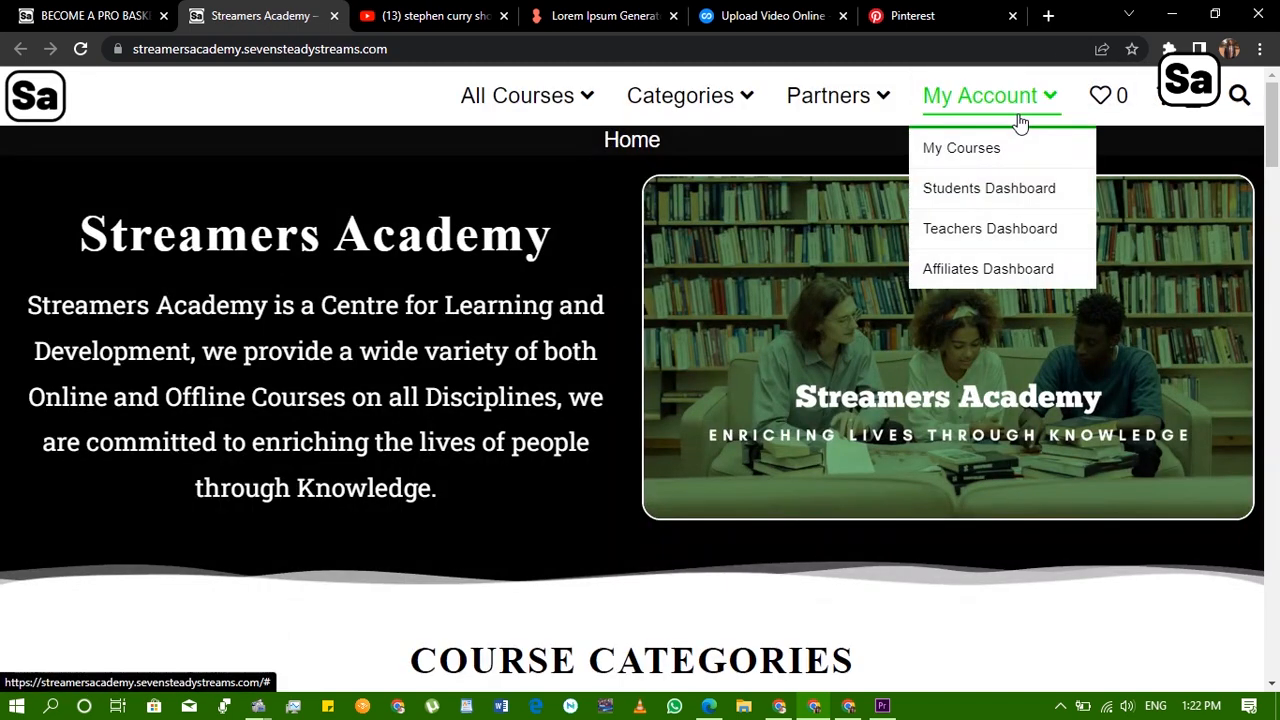
left_click(965, 240)
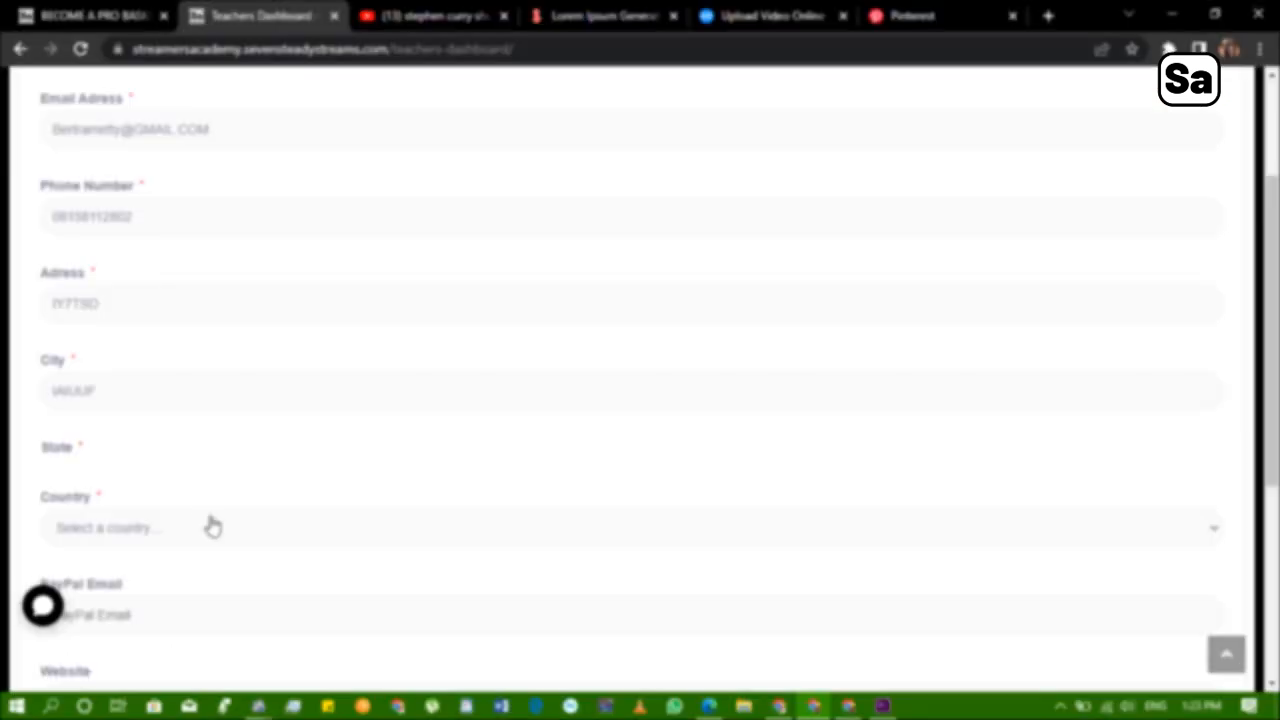
Set the country to Andorra in the vendor application form
left_click(220, 530)
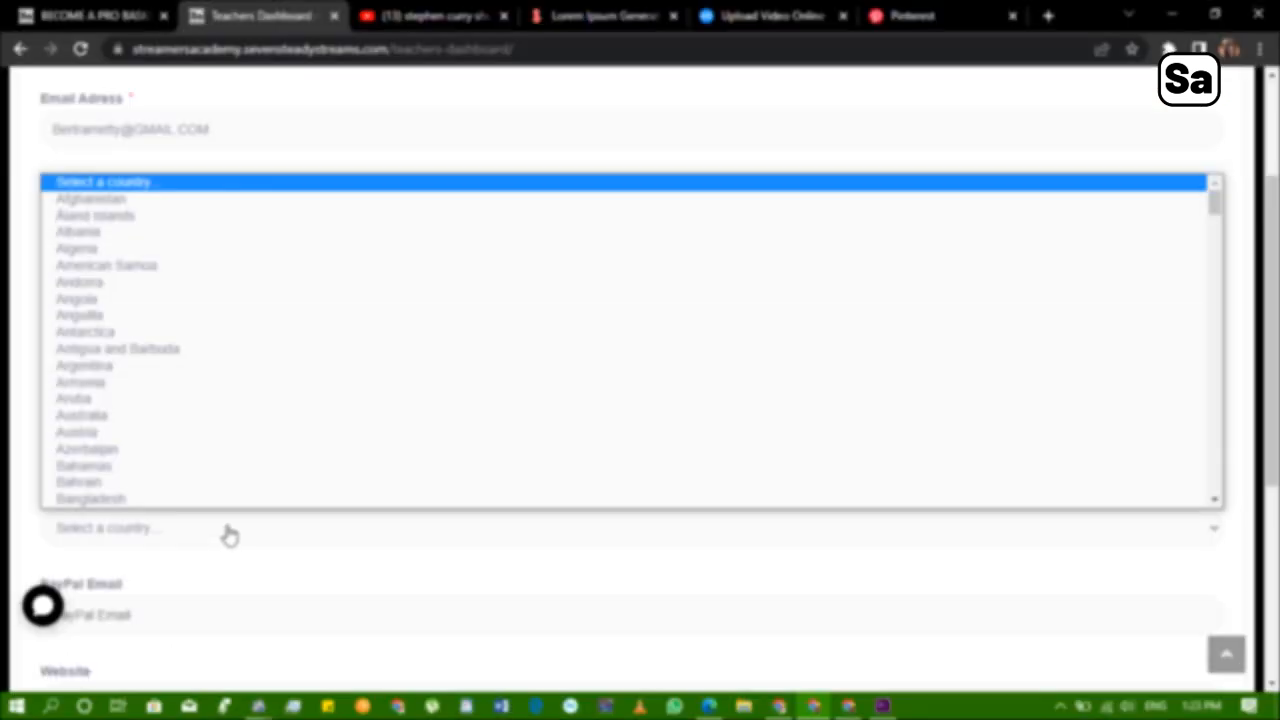
left_click(33, 452)
scroll(69, 437, "down", 2)
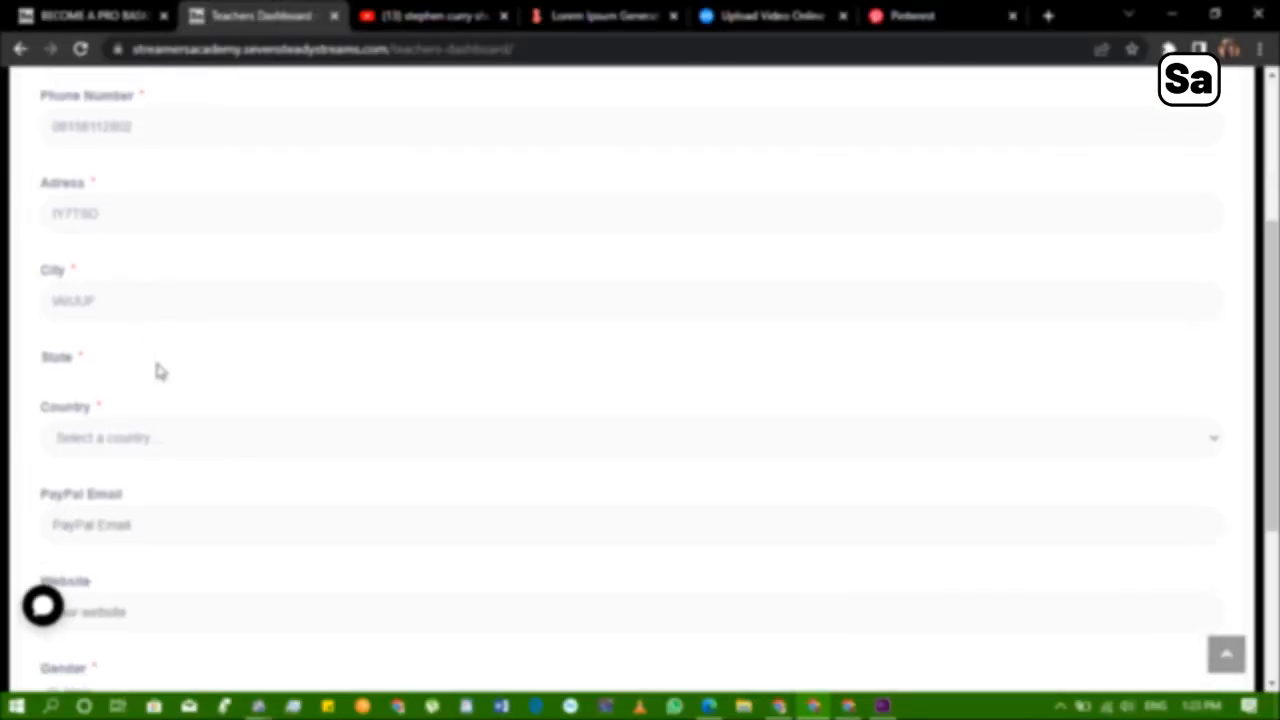
left_click(214, 345)
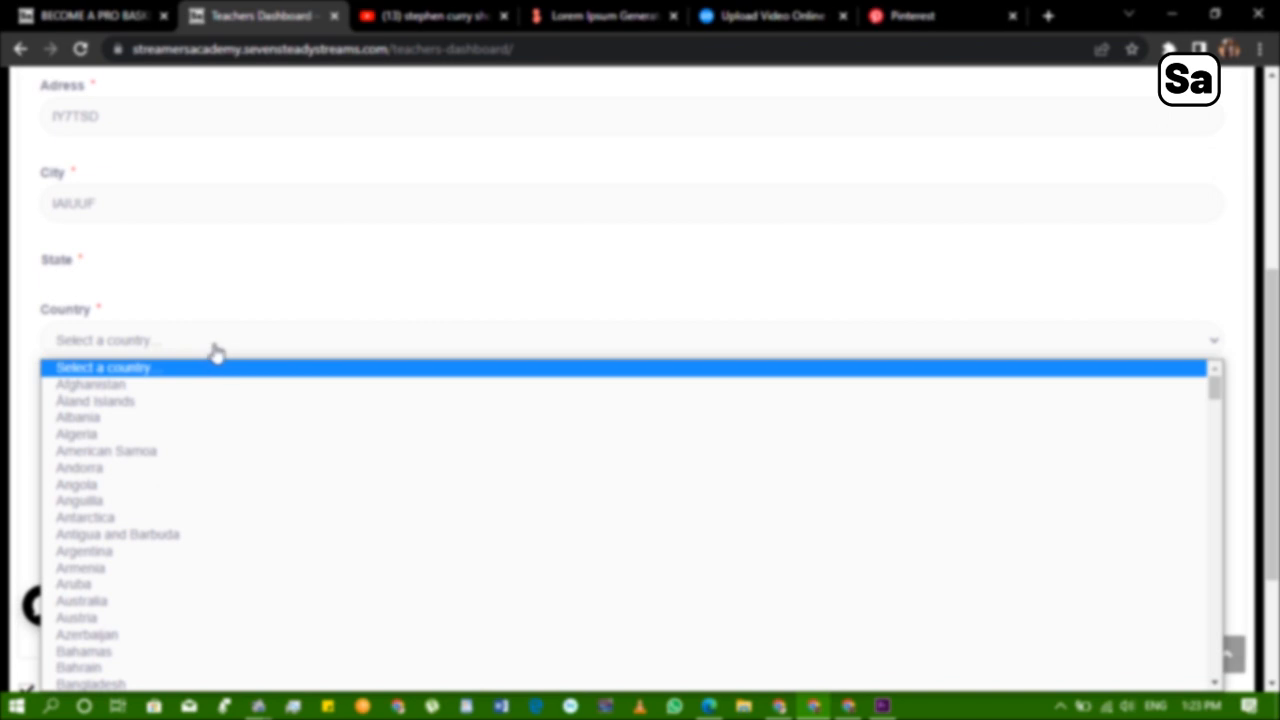
left_click(157, 468)
Fill in the PayPal e-mail in the vendor application form and clear the Website entry
scroll(165, 385, "down", 2)
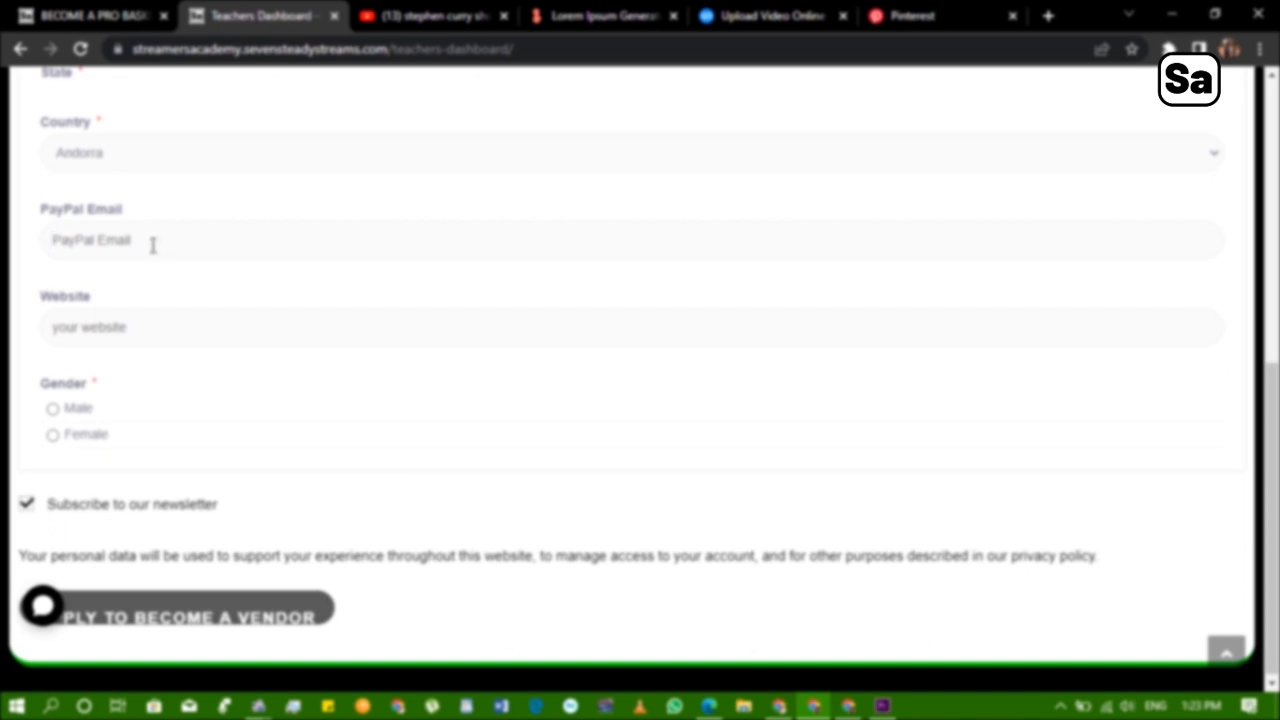
type("tlinco")
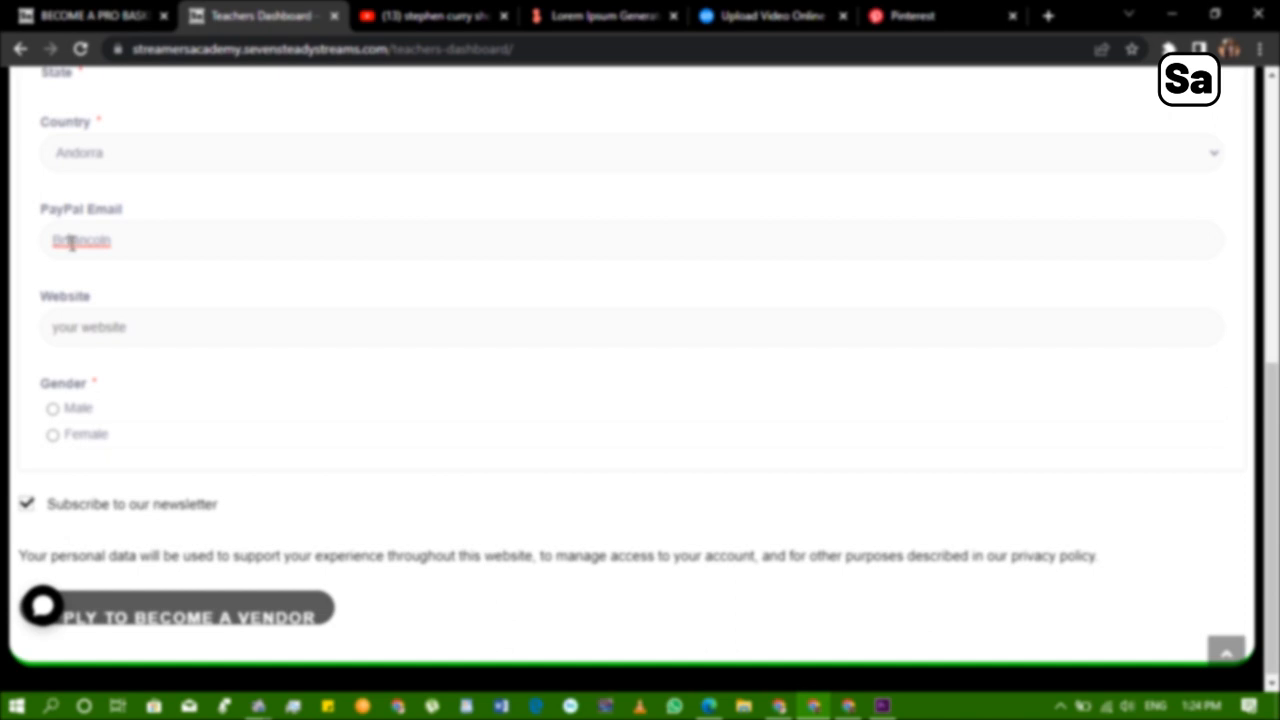
type("m")
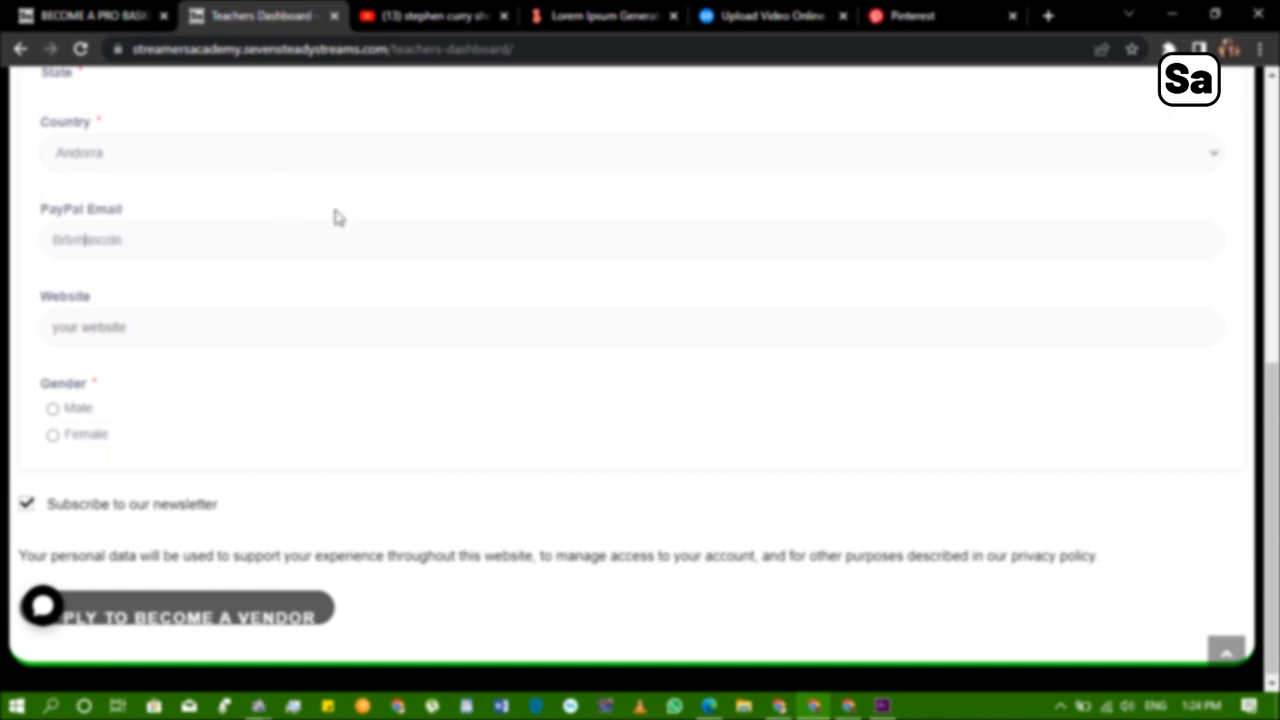
left_click(329, 227)
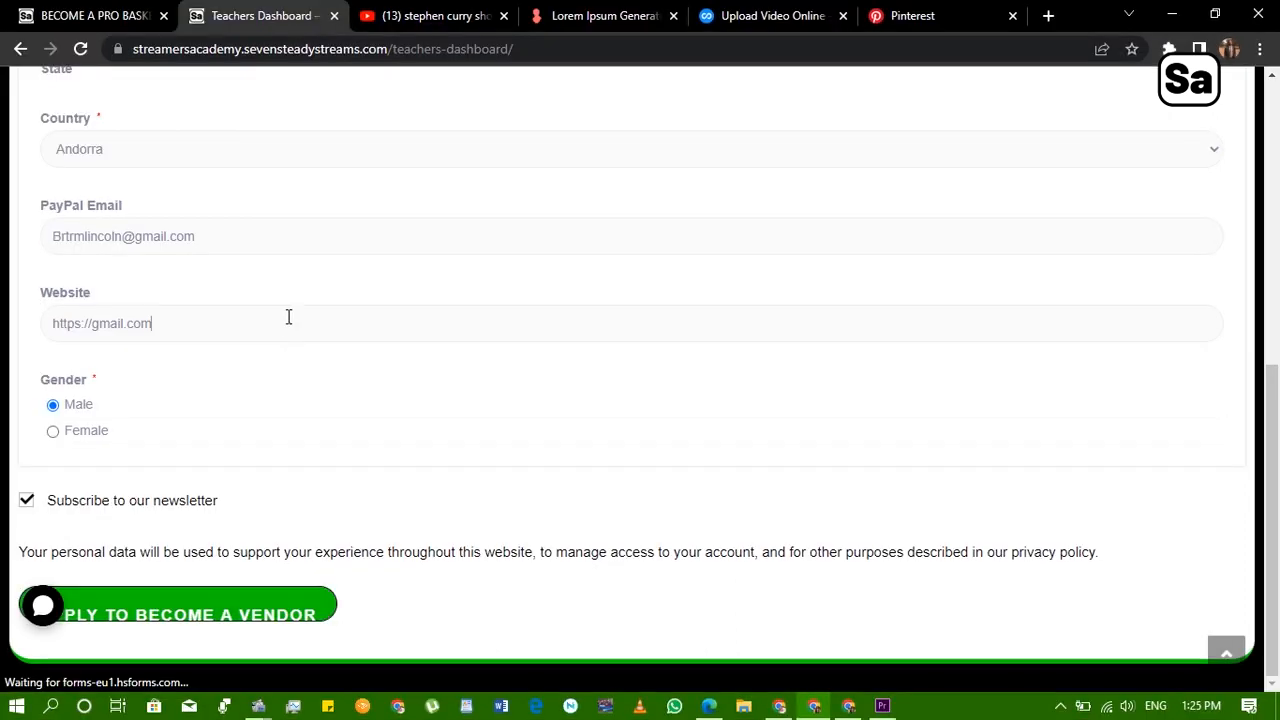
left_click_drag(288, 317, 42, 362)
key("BackSpace")
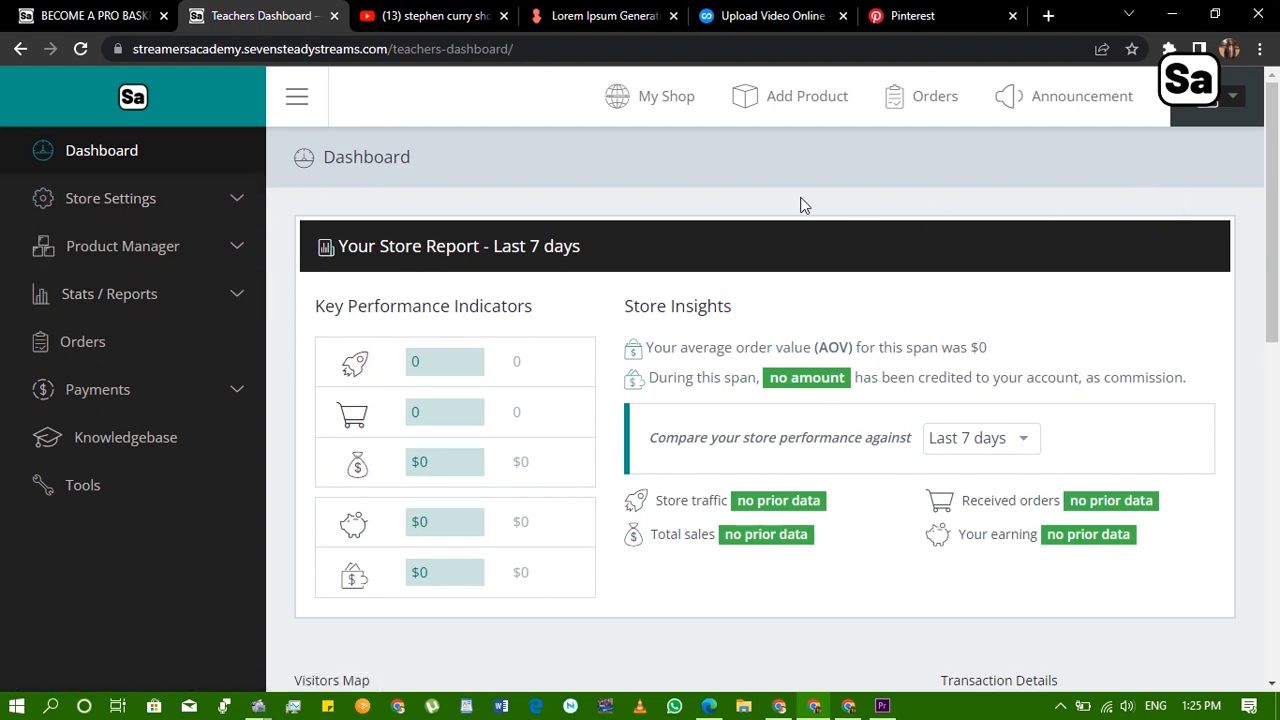
Examine the dashboard's store report, visitors map, product sales report and reviews, along with the available Payments options
scroll(793, 200, "down", 4)
scroll(850, 300, "up", 2)
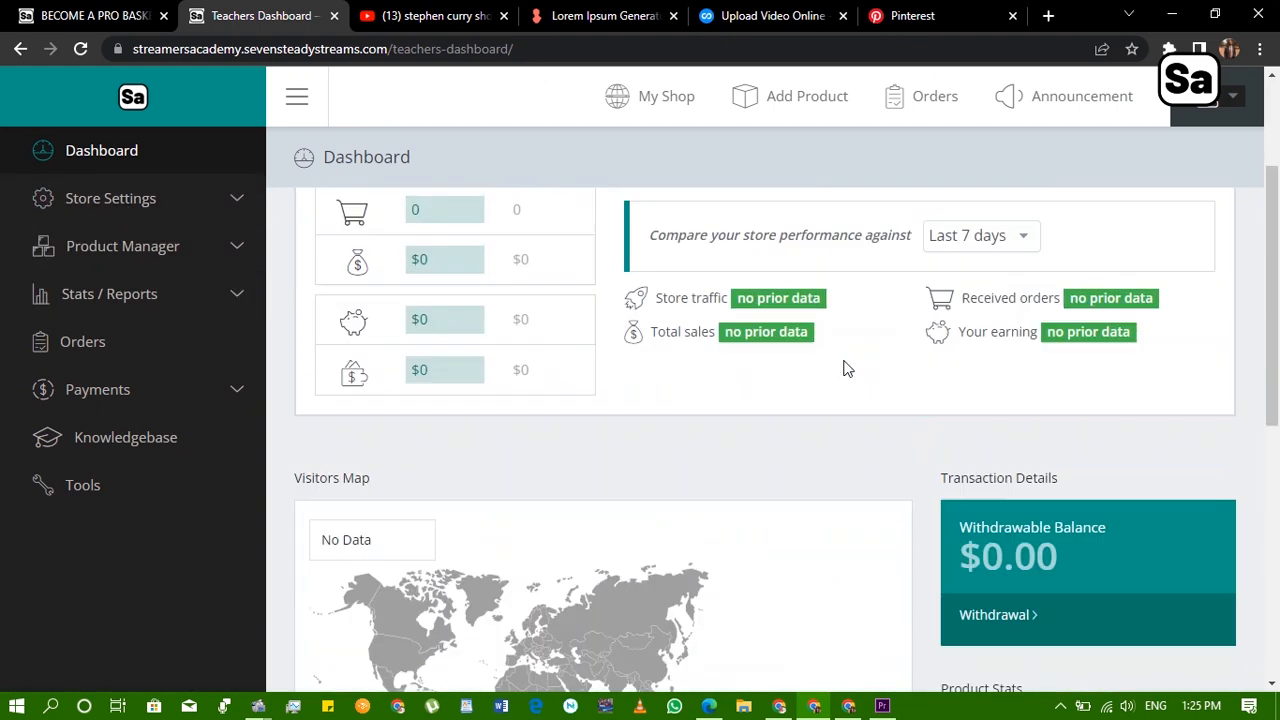
scroll(846, 368, "up", 2)
scroll(760, 323, "down", 1)
scroll(759, 316, "up", 1)
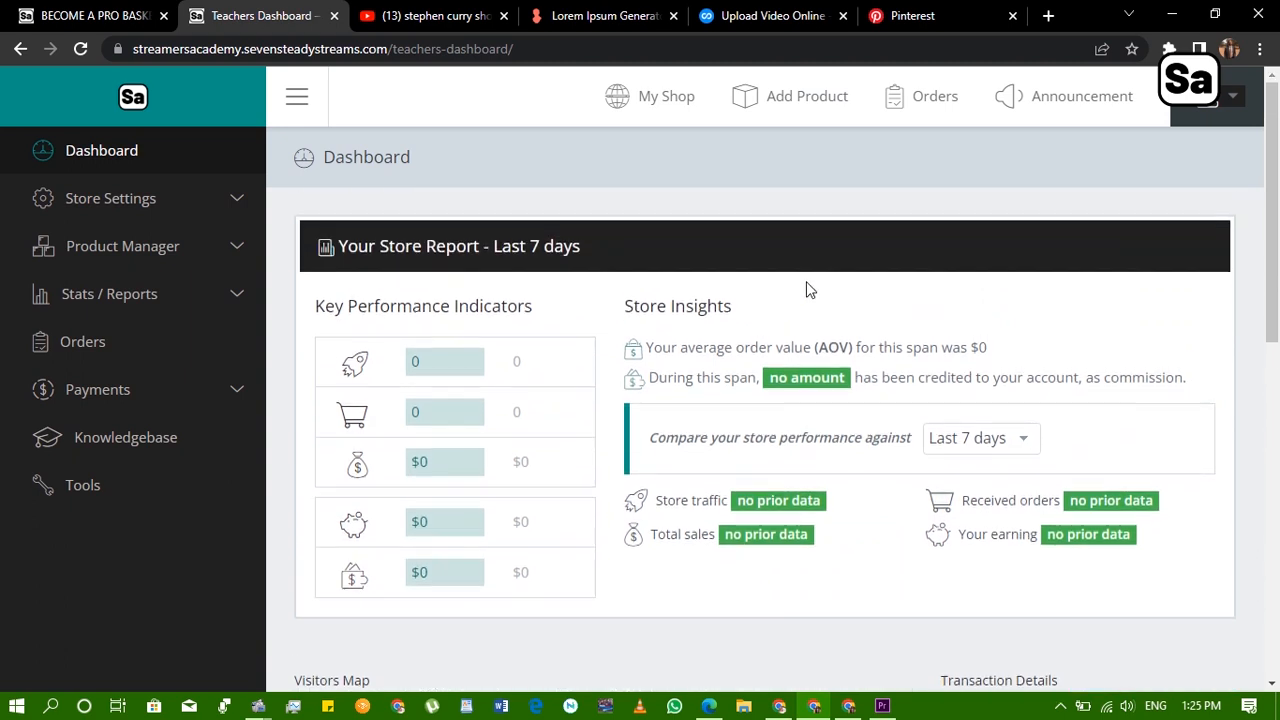
scroll(494, 443, "down", 5)
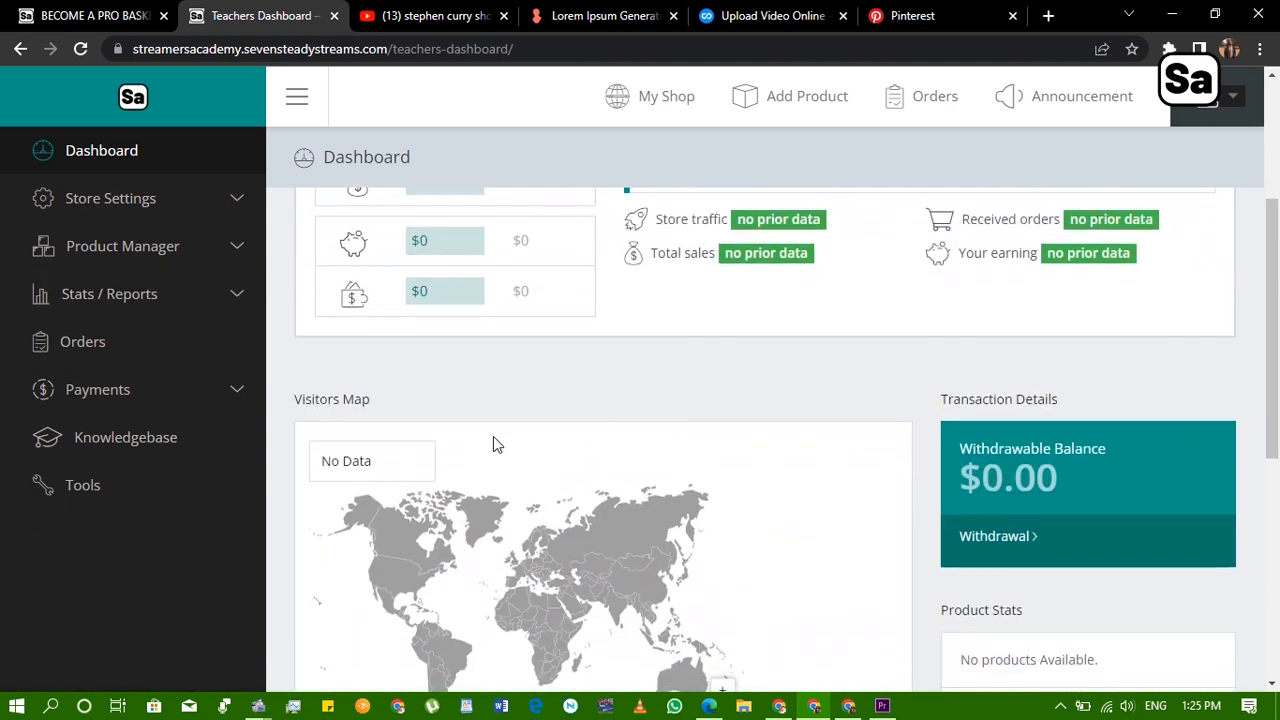
scroll(479, 462, "down", 3)
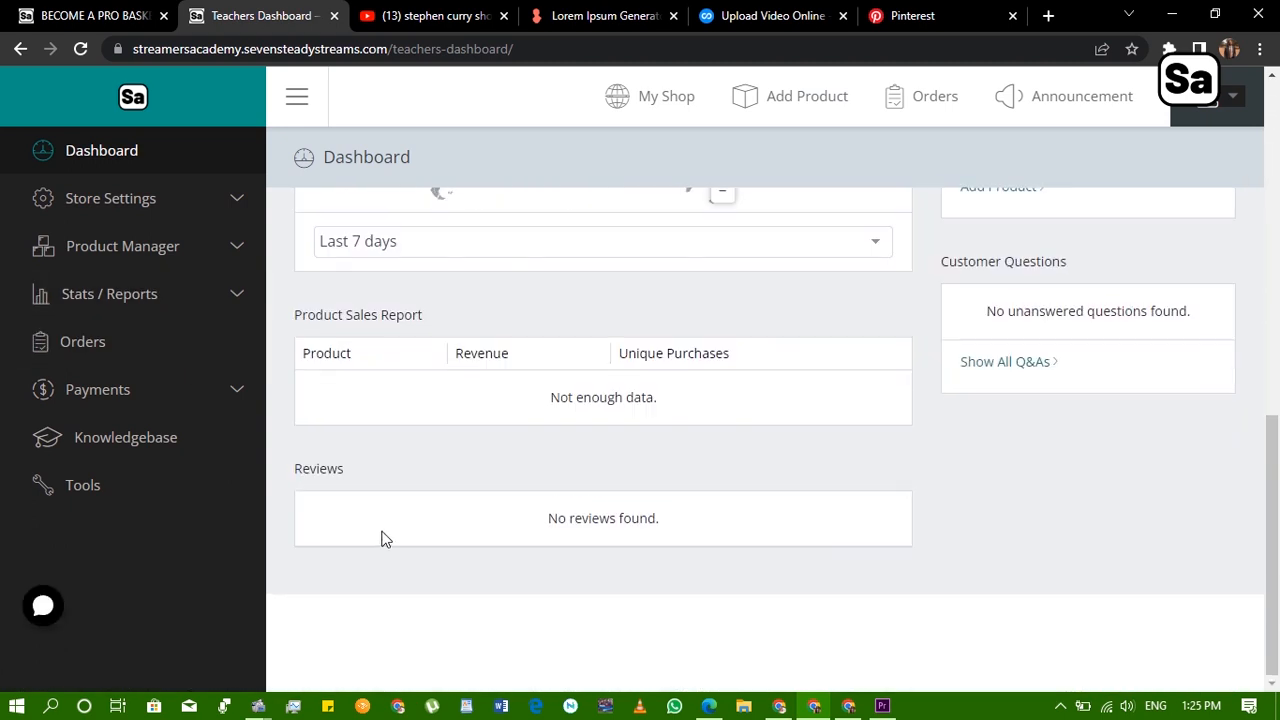
scroll(380, 530, "up", 5)
left_click(92, 396)
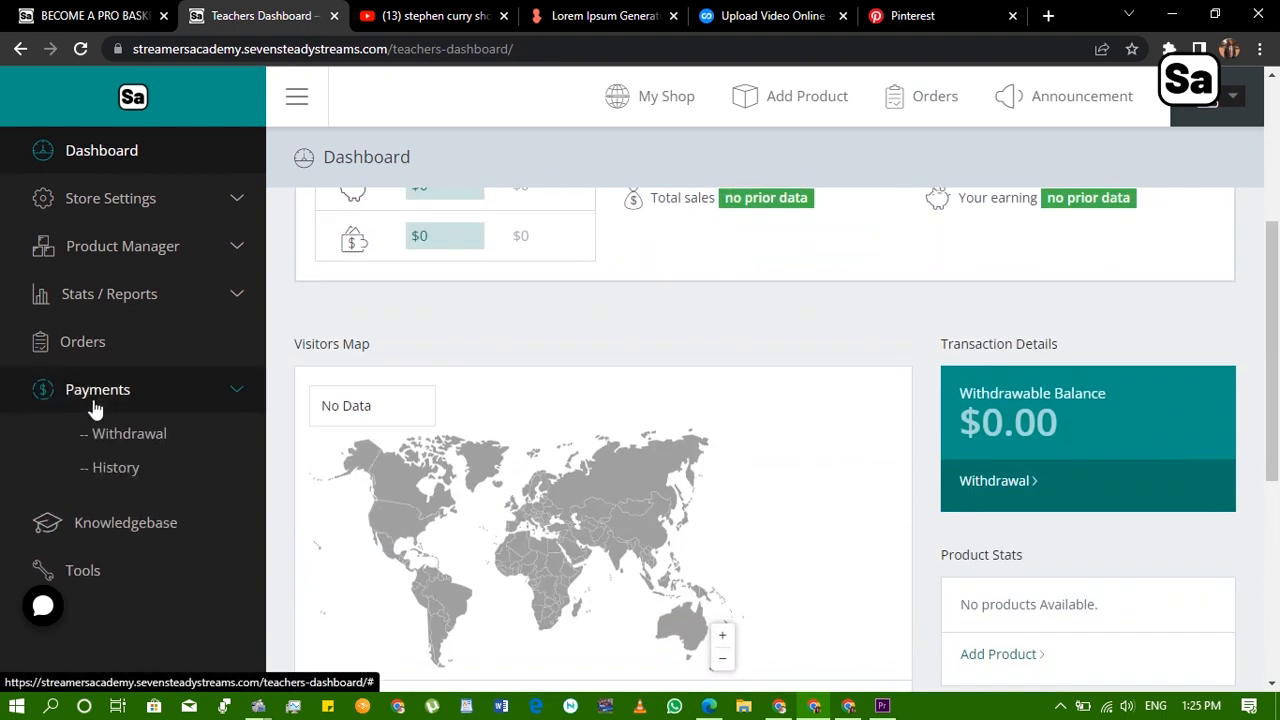
left_click(116, 393)
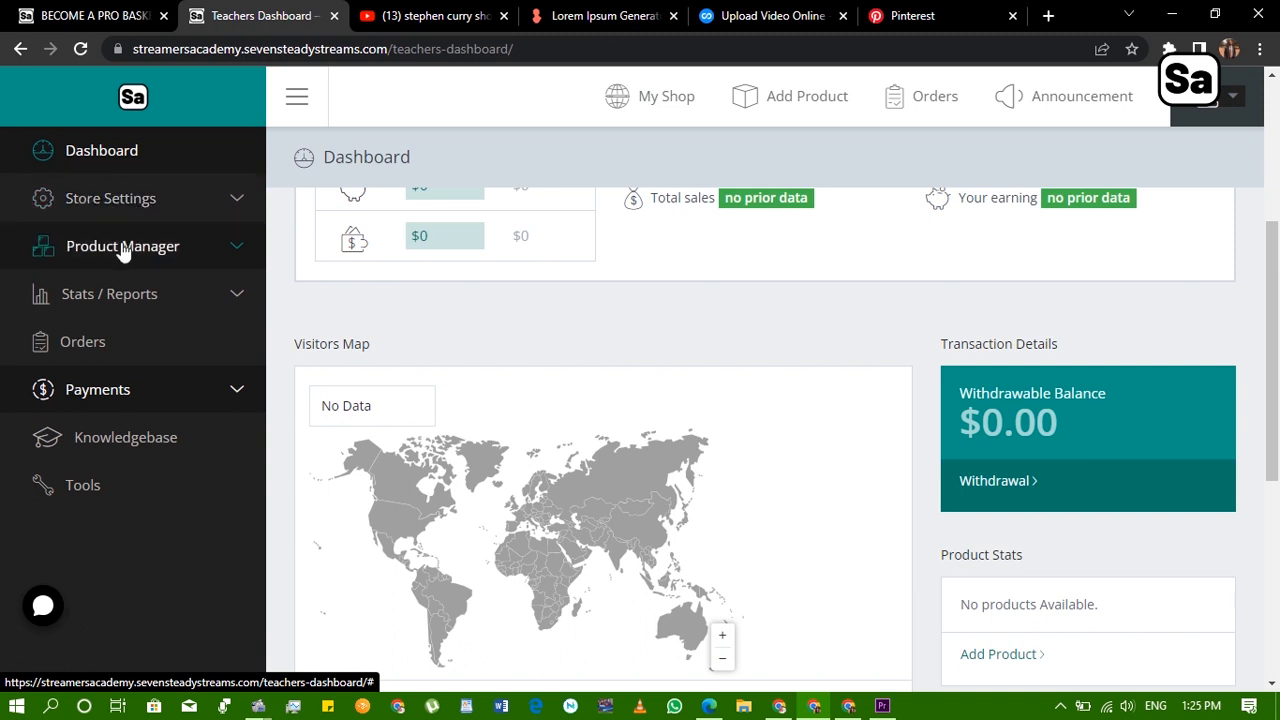
Start listing a new product that is not in the existing product catalog
left_click(162, 252)
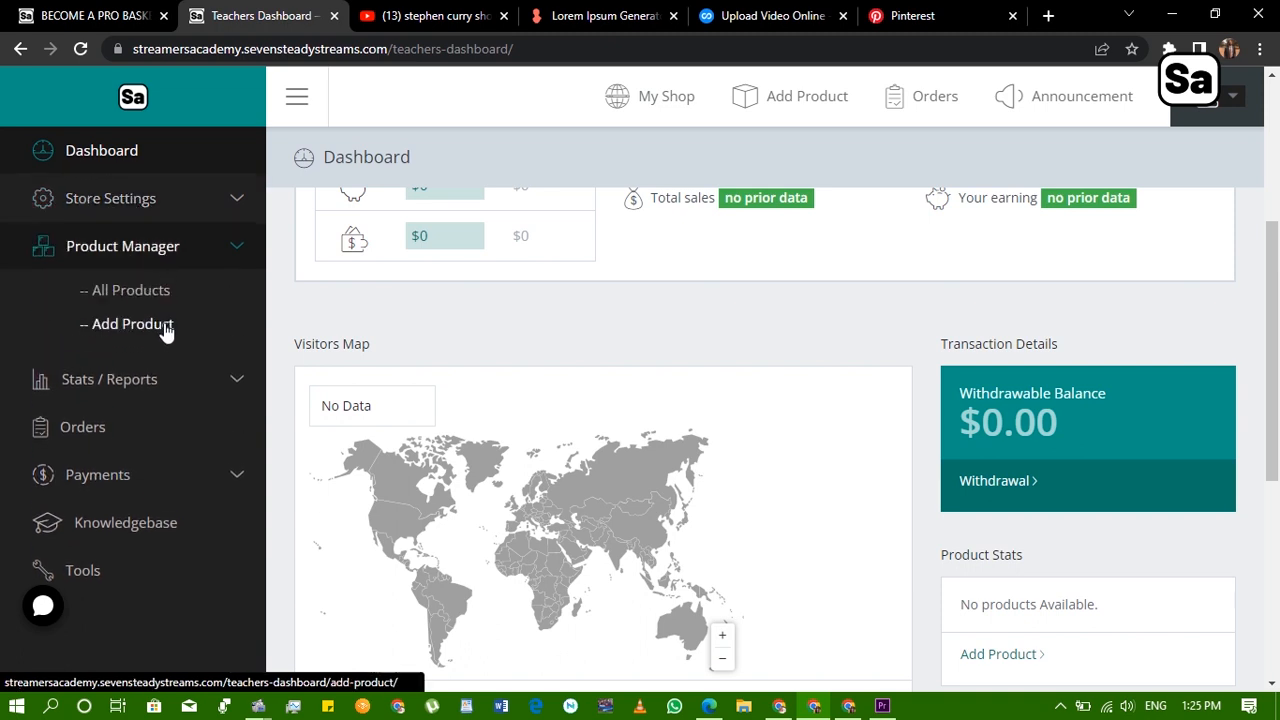
left_click(166, 330)
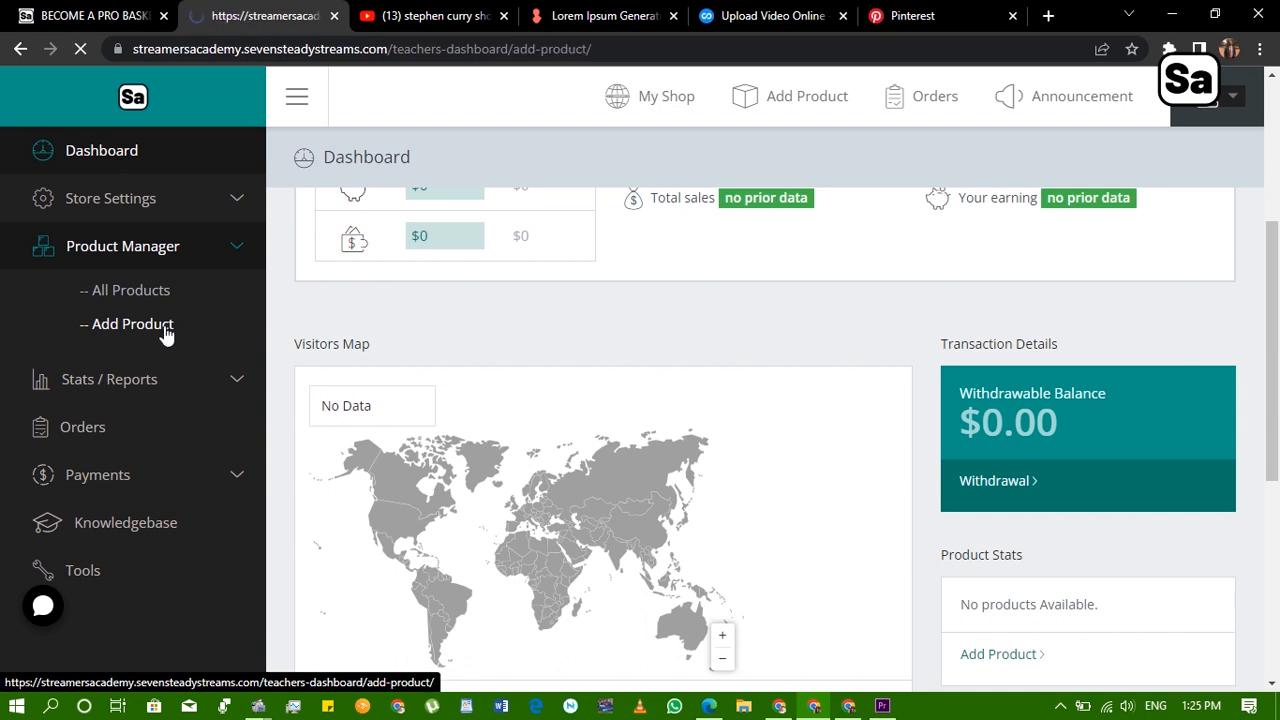
scroll(928, 508, "down", 2)
scroll(928, 508, "down", 2)
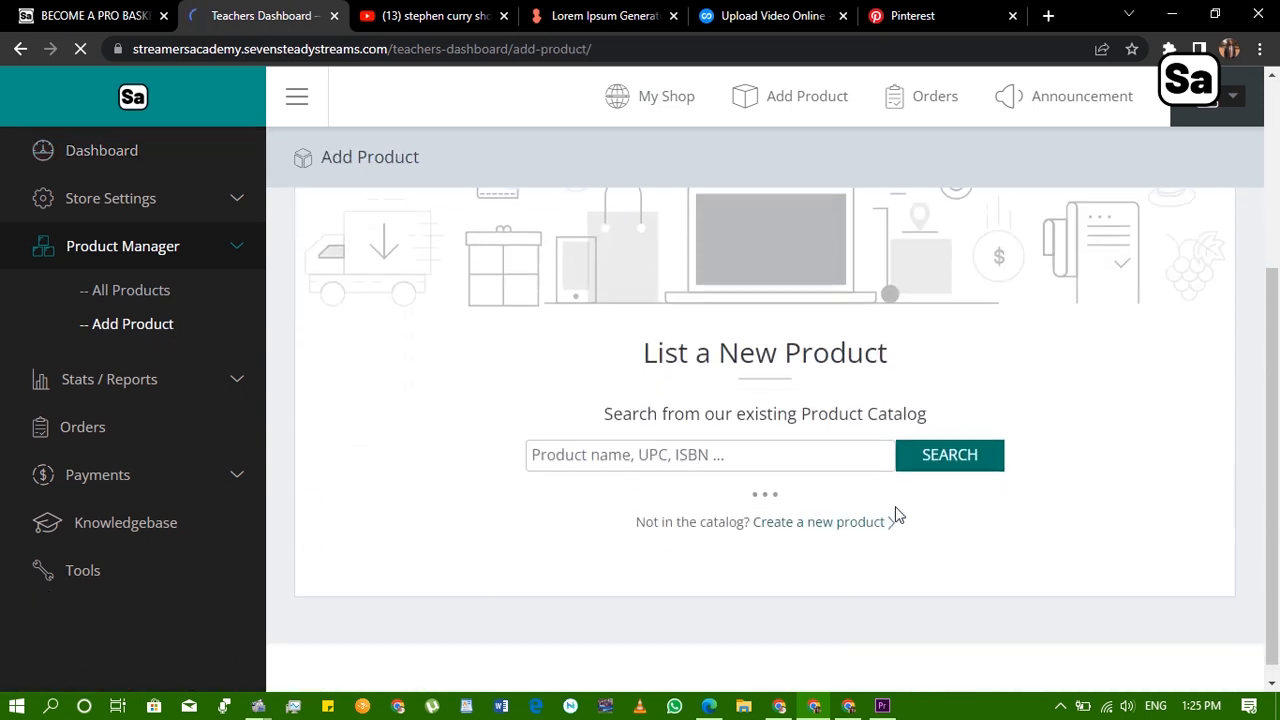
left_click(844, 510)
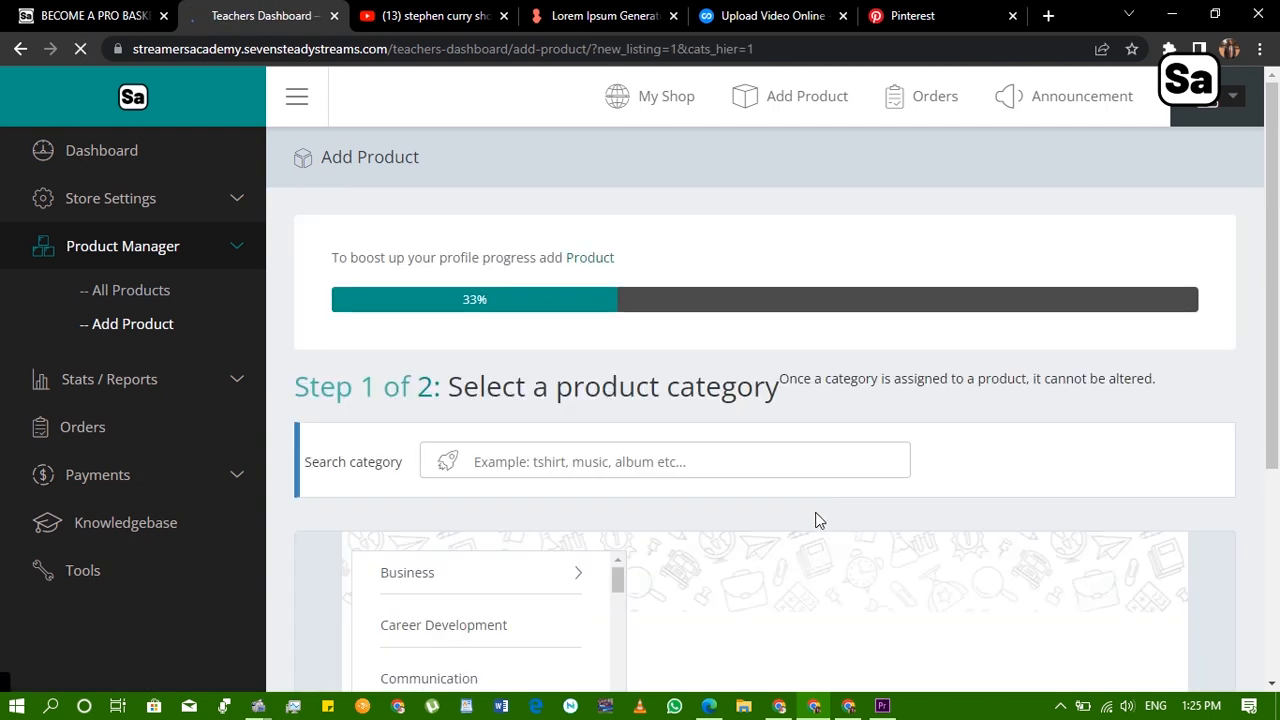
Look through the list of available product categories from Business to Uncategorized
scroll(700, 440, "down", 3)
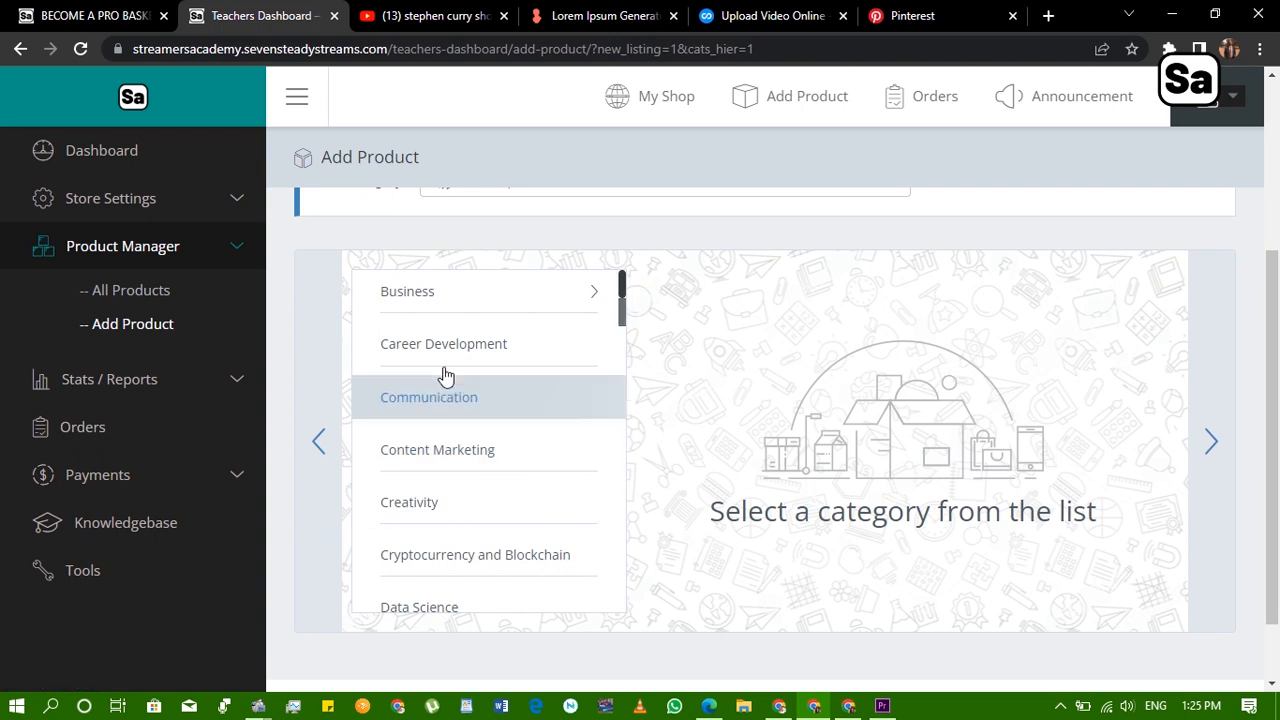
scroll(437, 494, "down", 6)
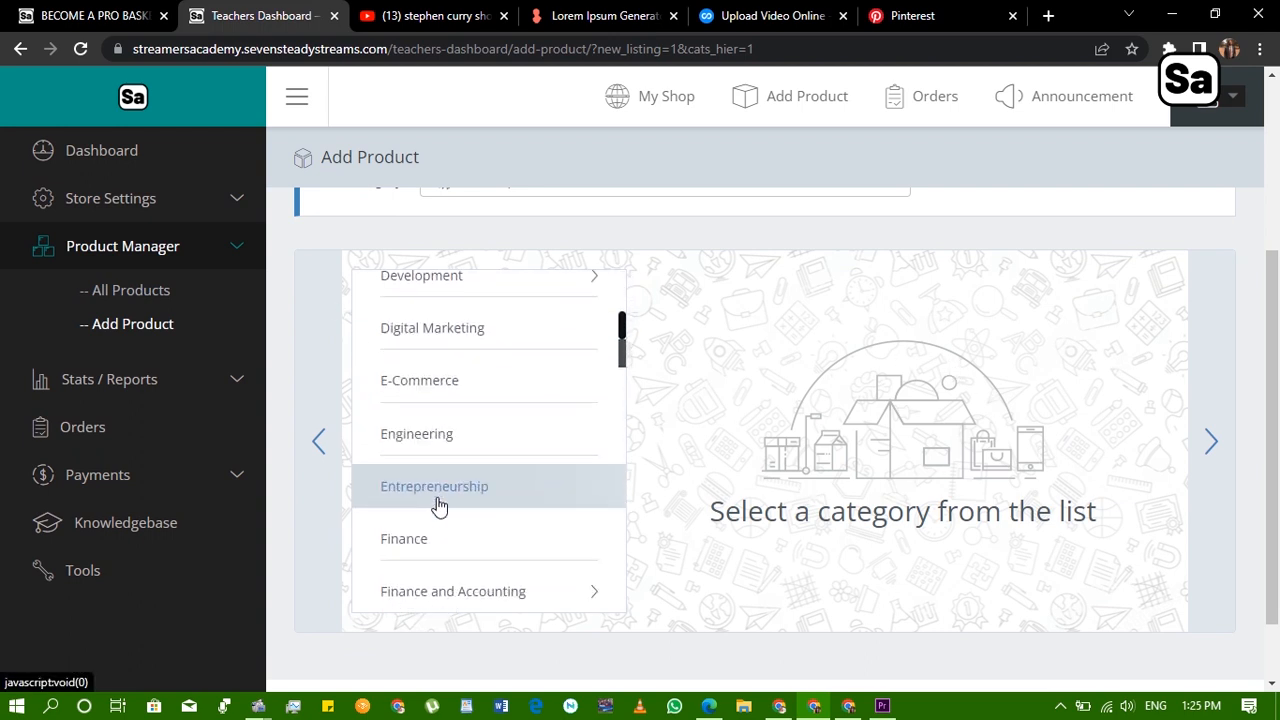
scroll(444, 517, "down", 6)
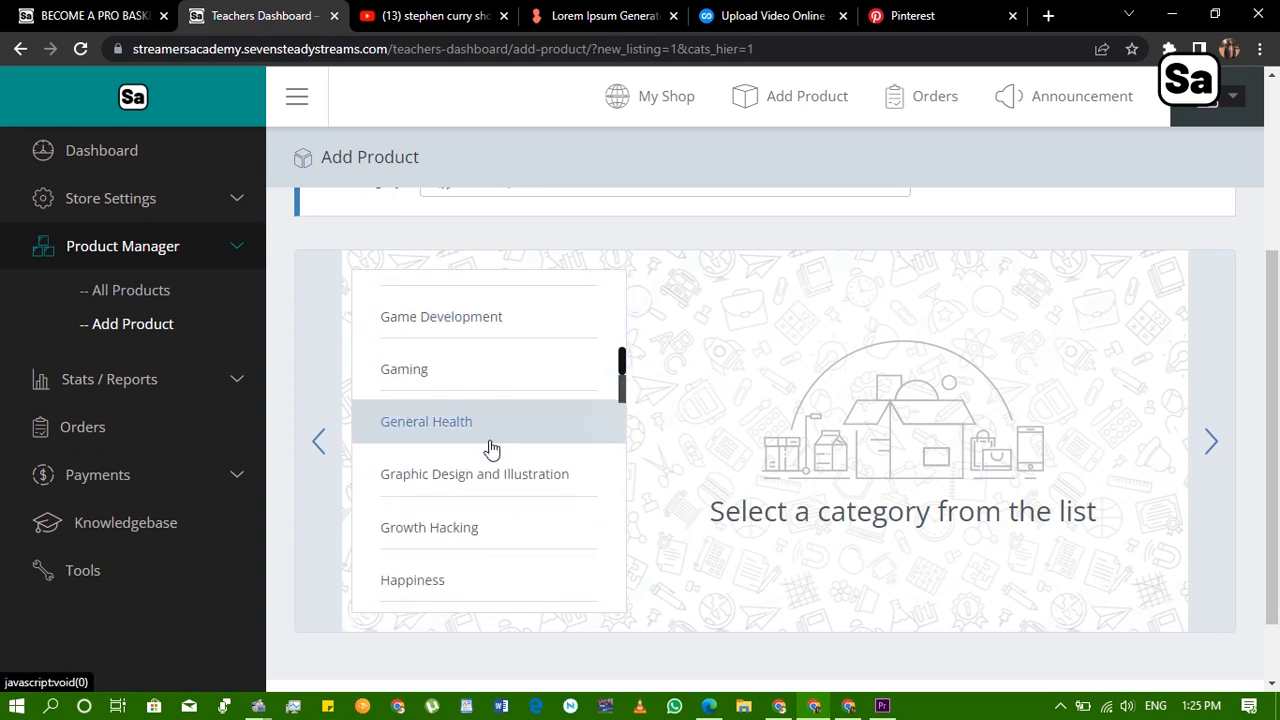
scroll(480, 494, "down", 10)
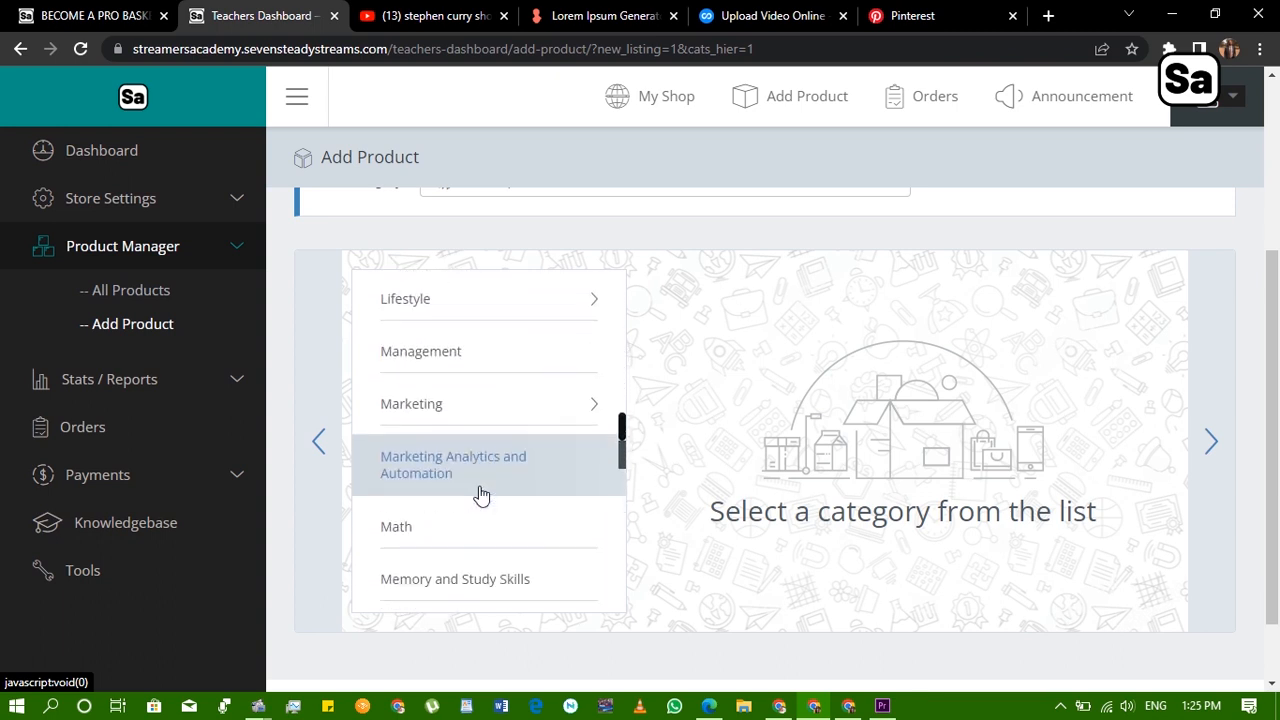
scroll(481, 494, "down", 10)
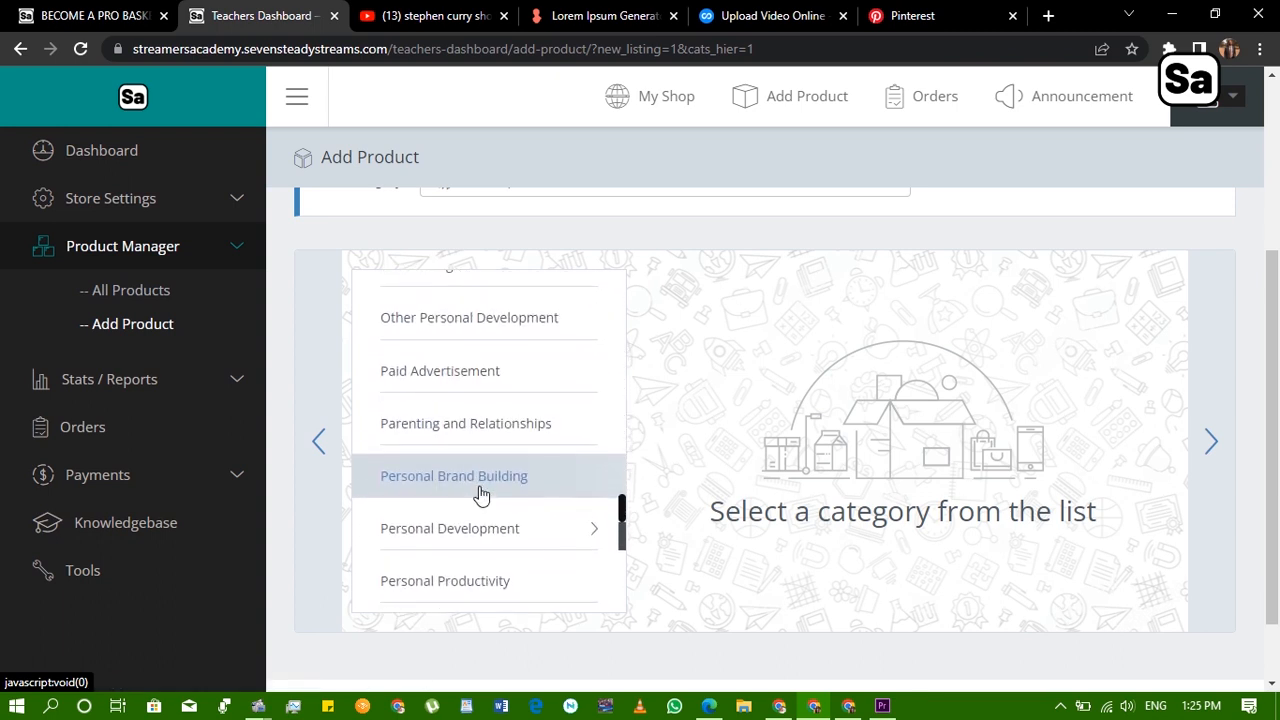
scroll(481, 494, "down", 15)
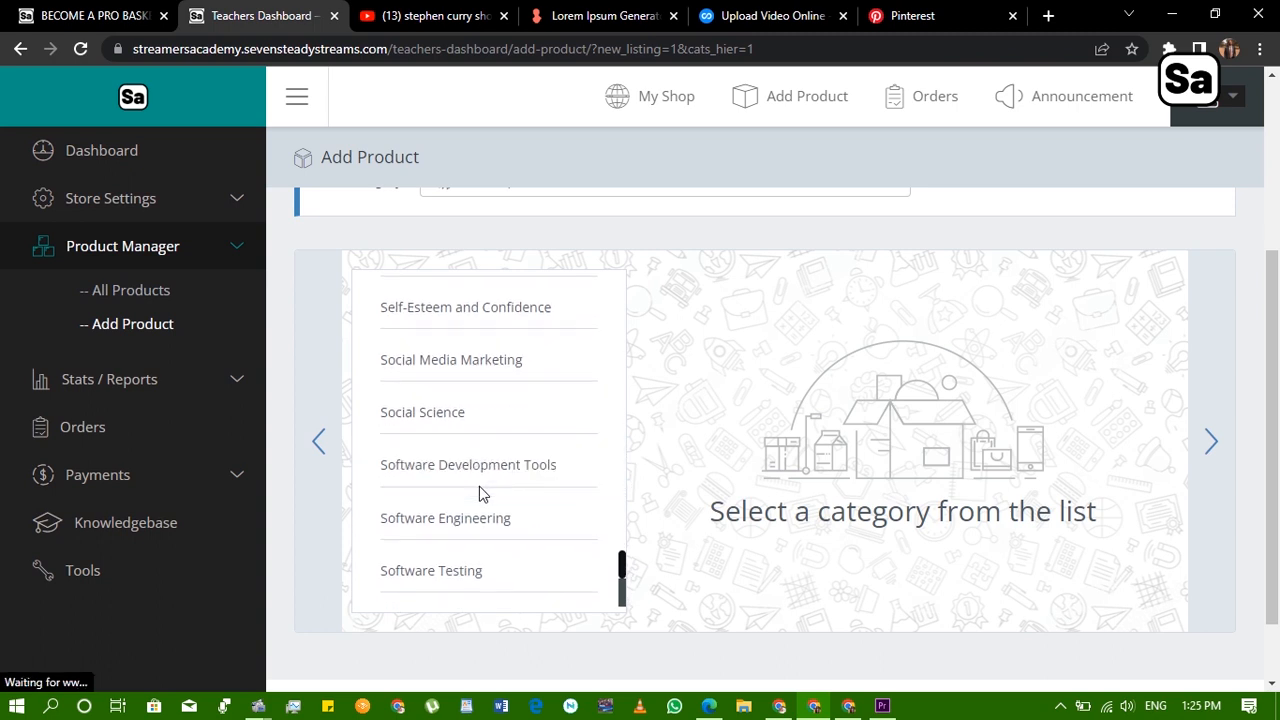
scroll(479, 494, "down", 2)
scroll(479, 490, "up", 15)
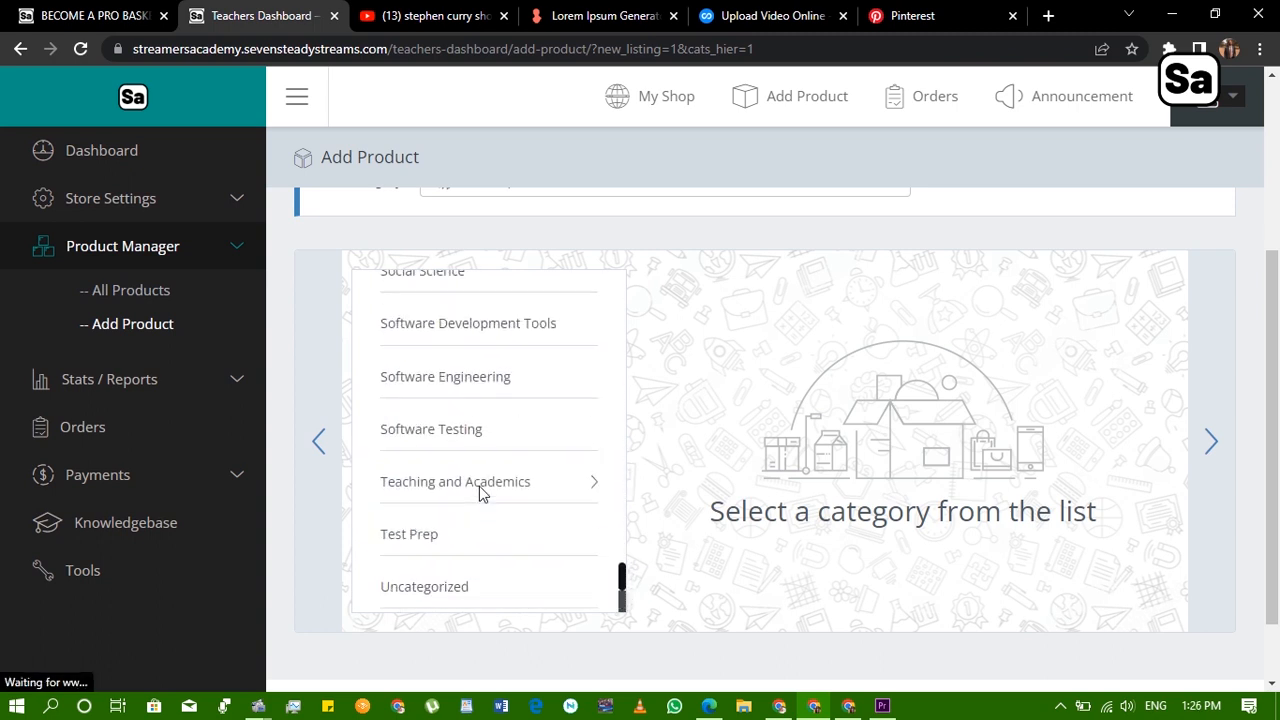
scroll(483, 460, "up", 16)
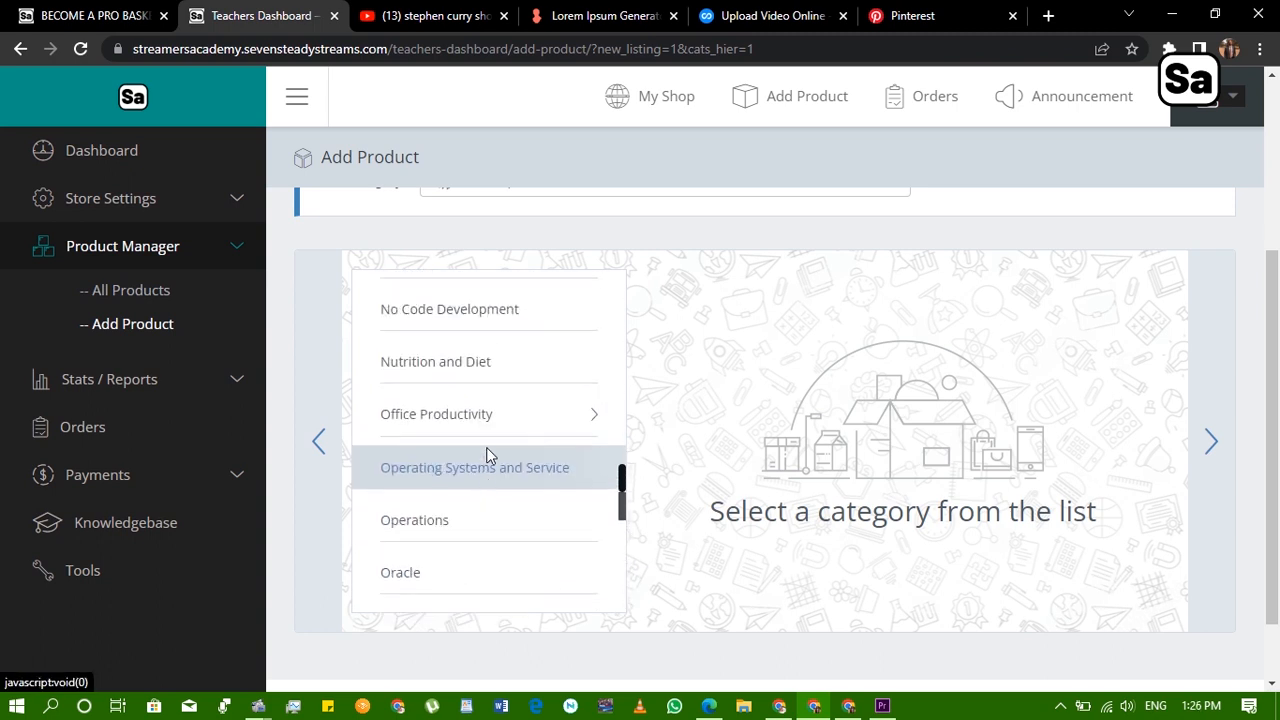
scroll(507, 424, "up", 8)
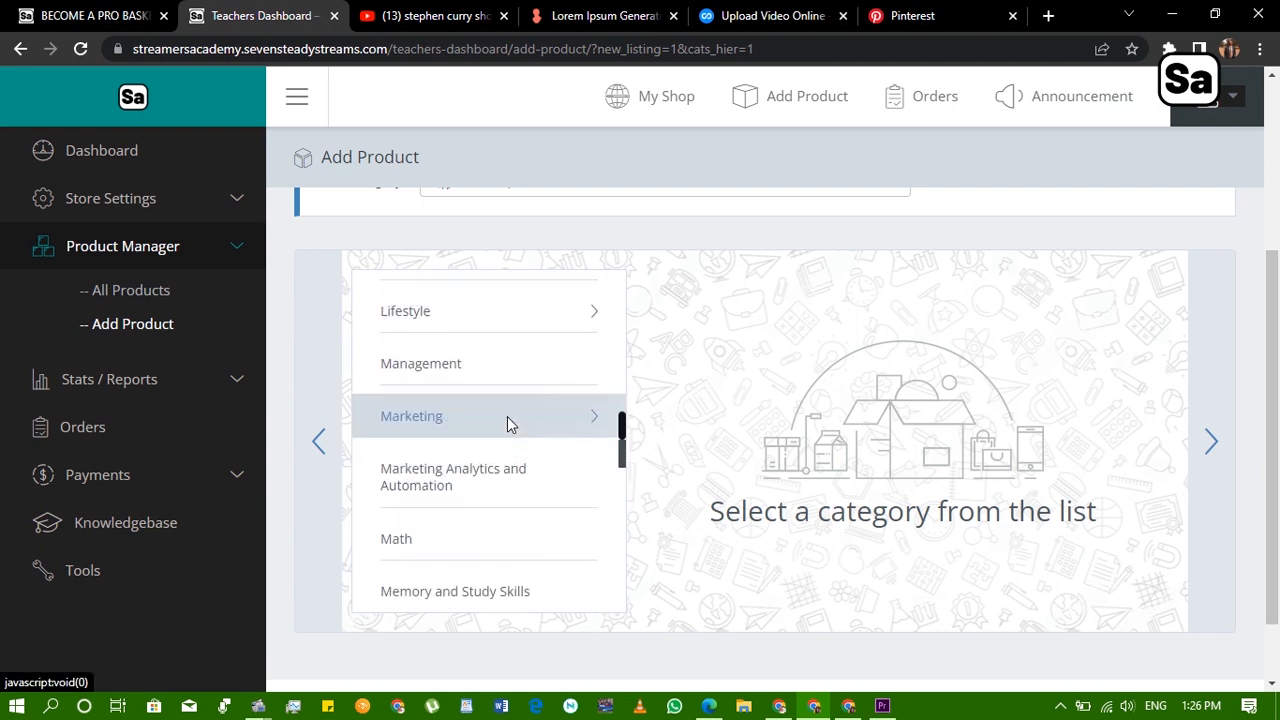
Assign the new product to the Sports subcategory under Health and Fitness
scroll(507, 424, "up", 10)
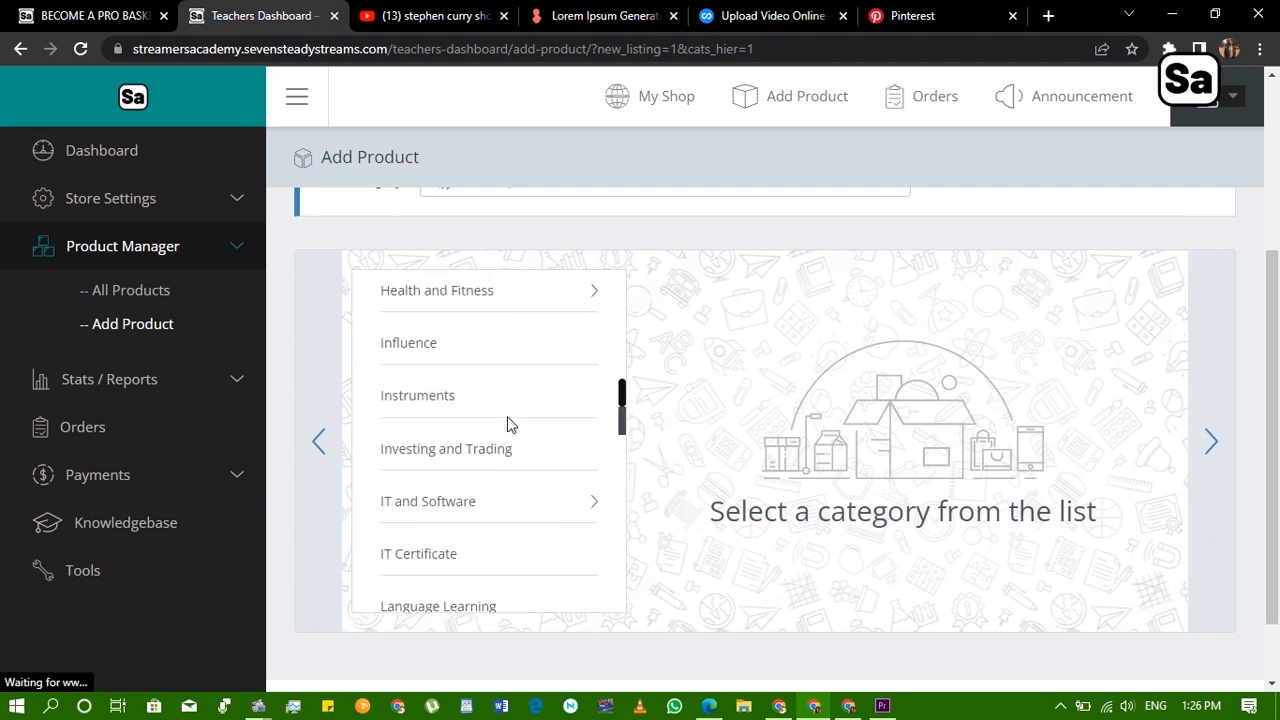
left_click(474, 605)
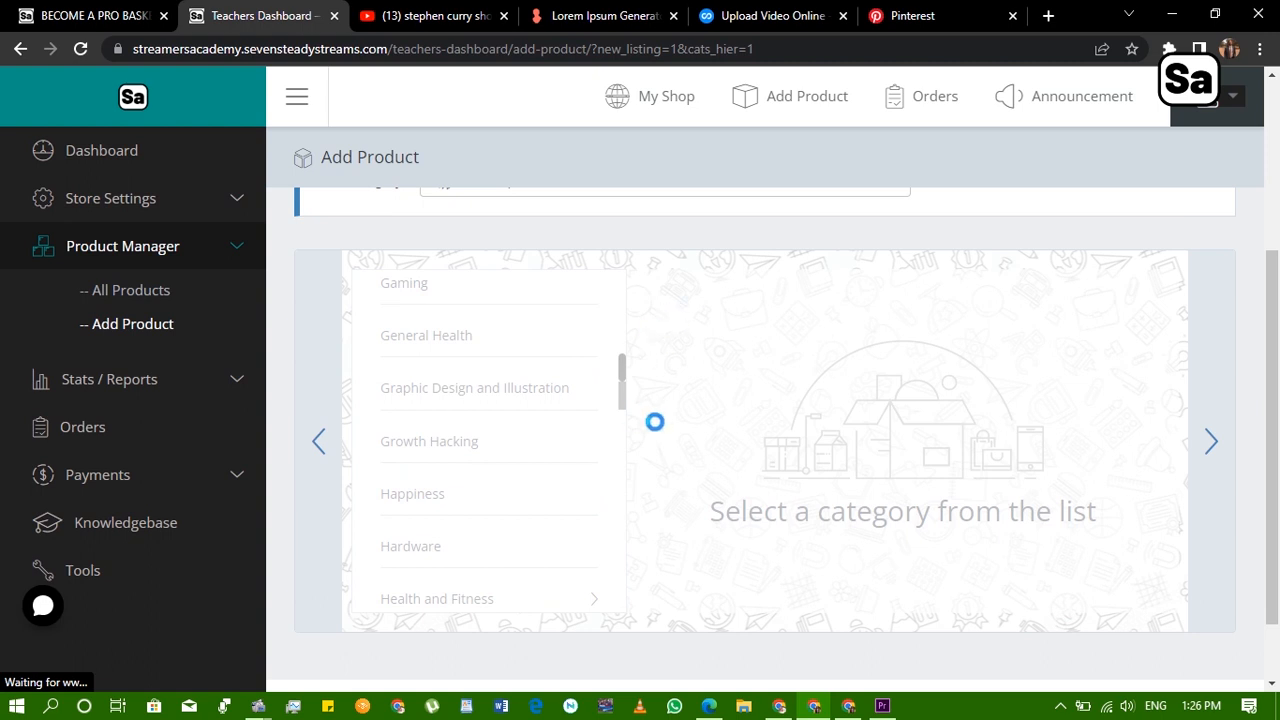
scroll(683, 489, "down", 3)
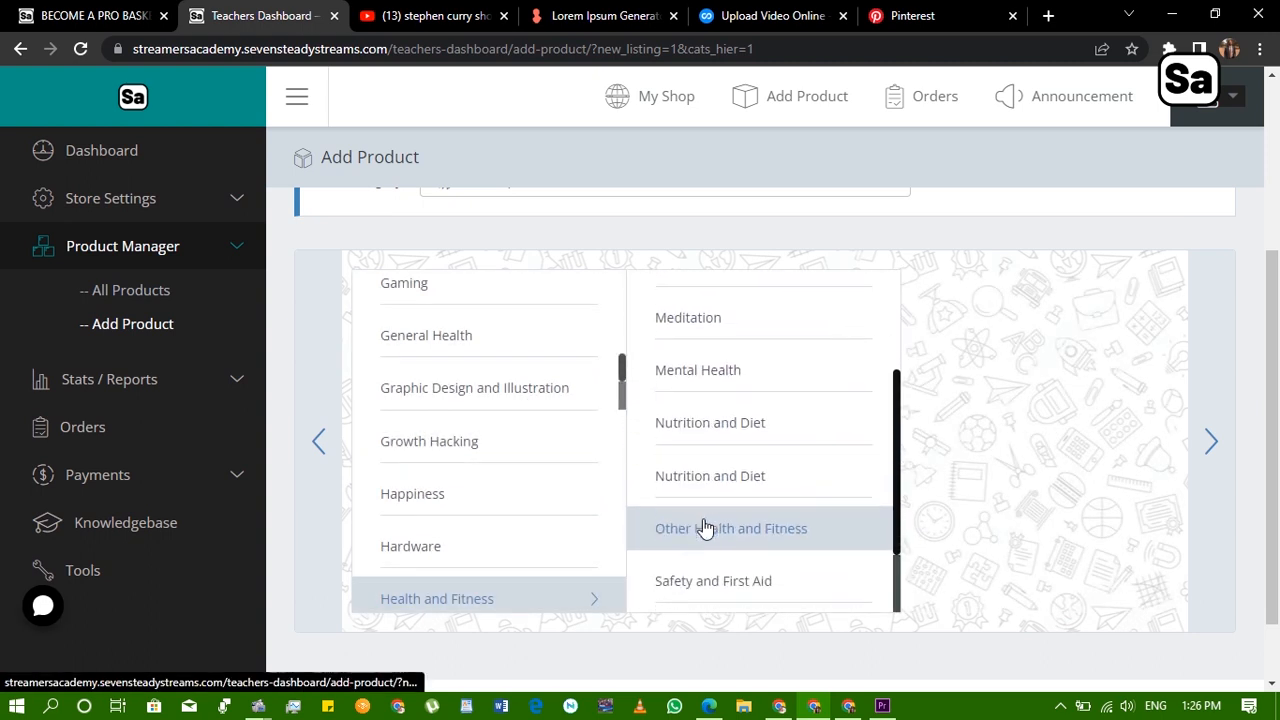
scroll(702, 528, "down", 2)
left_click(692, 535)
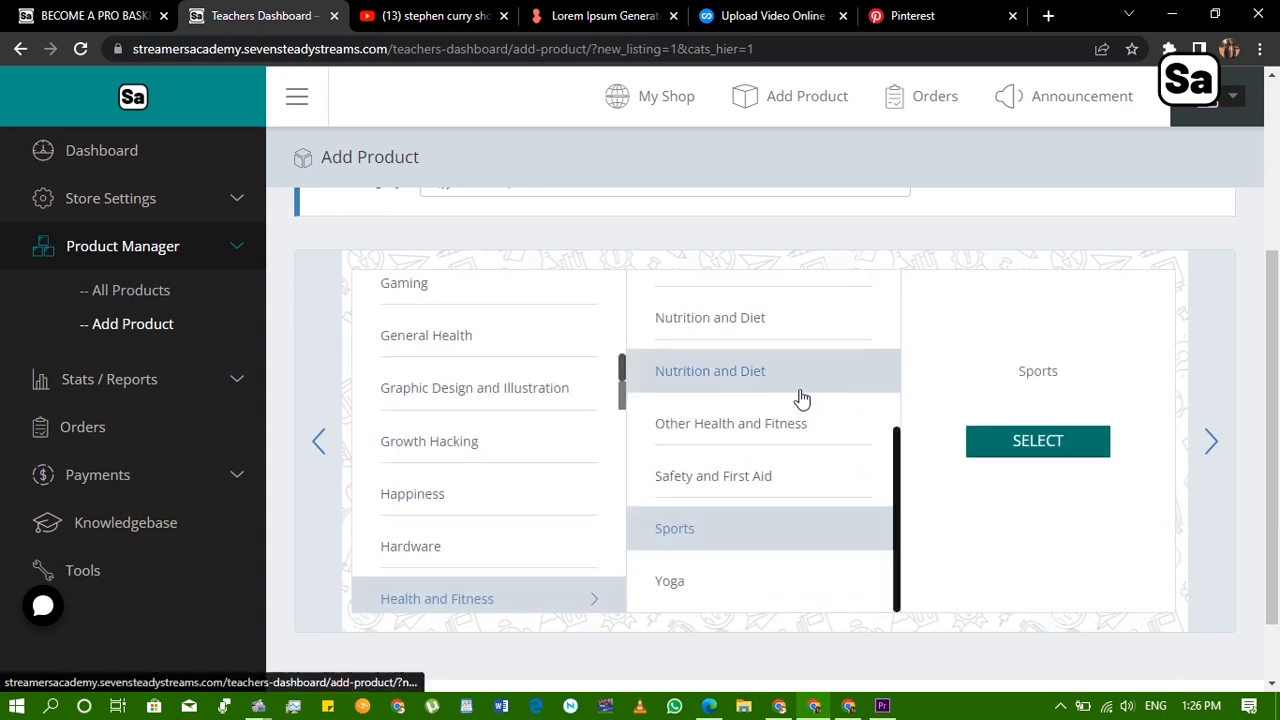
left_click(1017, 441)
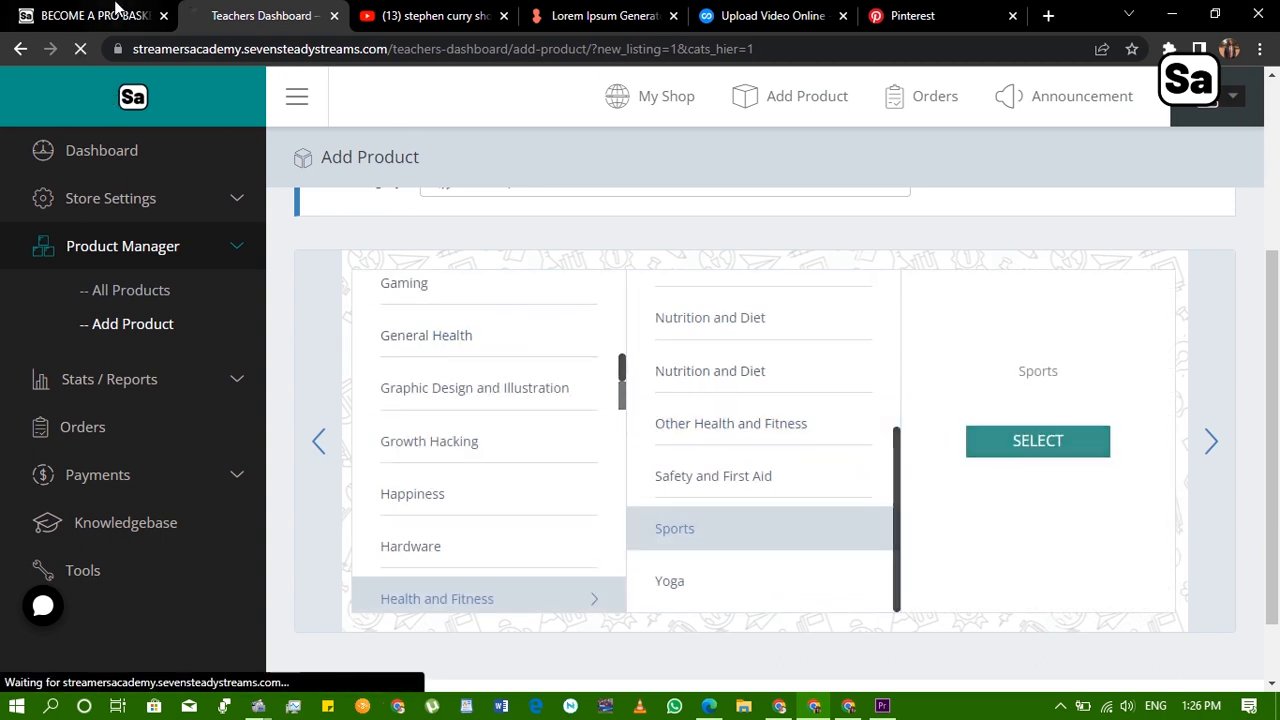
Copy the title "BECOME A PRO BASKETBALL SHOOTER INCREASE YOUR ACURACY 100%" from the open course page into the product title
scroll(771, 451, "down", 1)
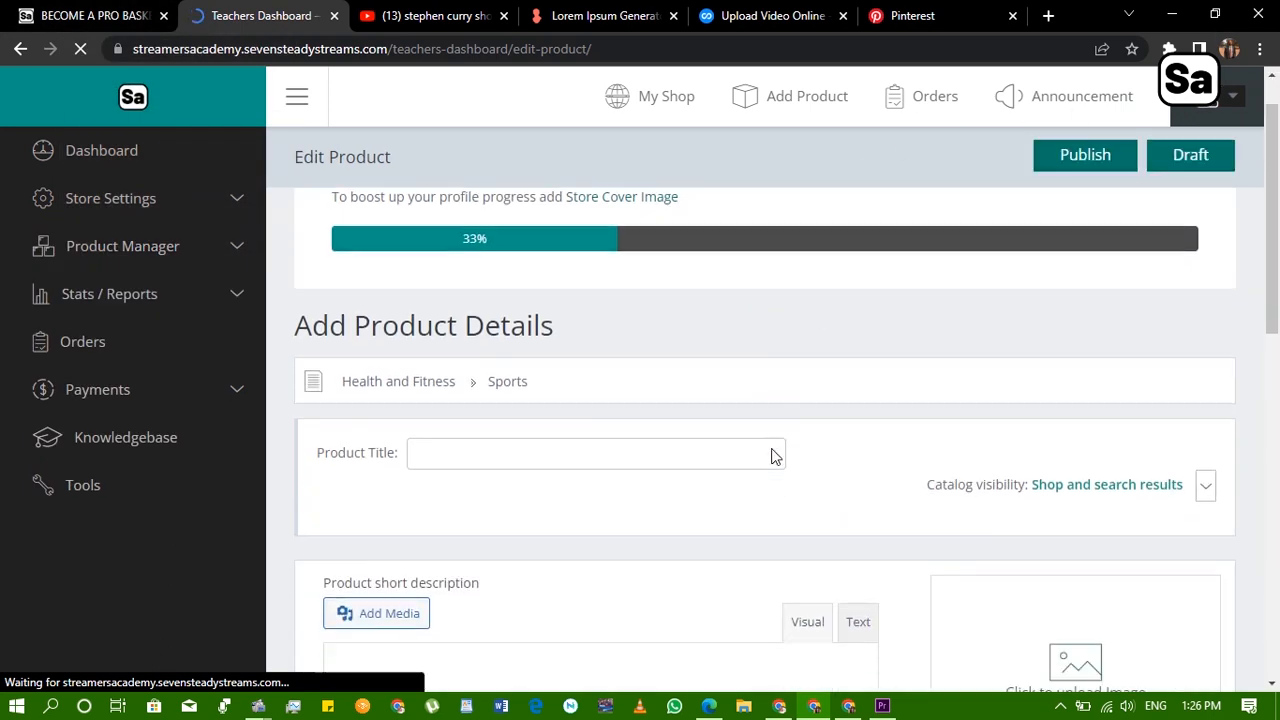
left_click(40, 12)
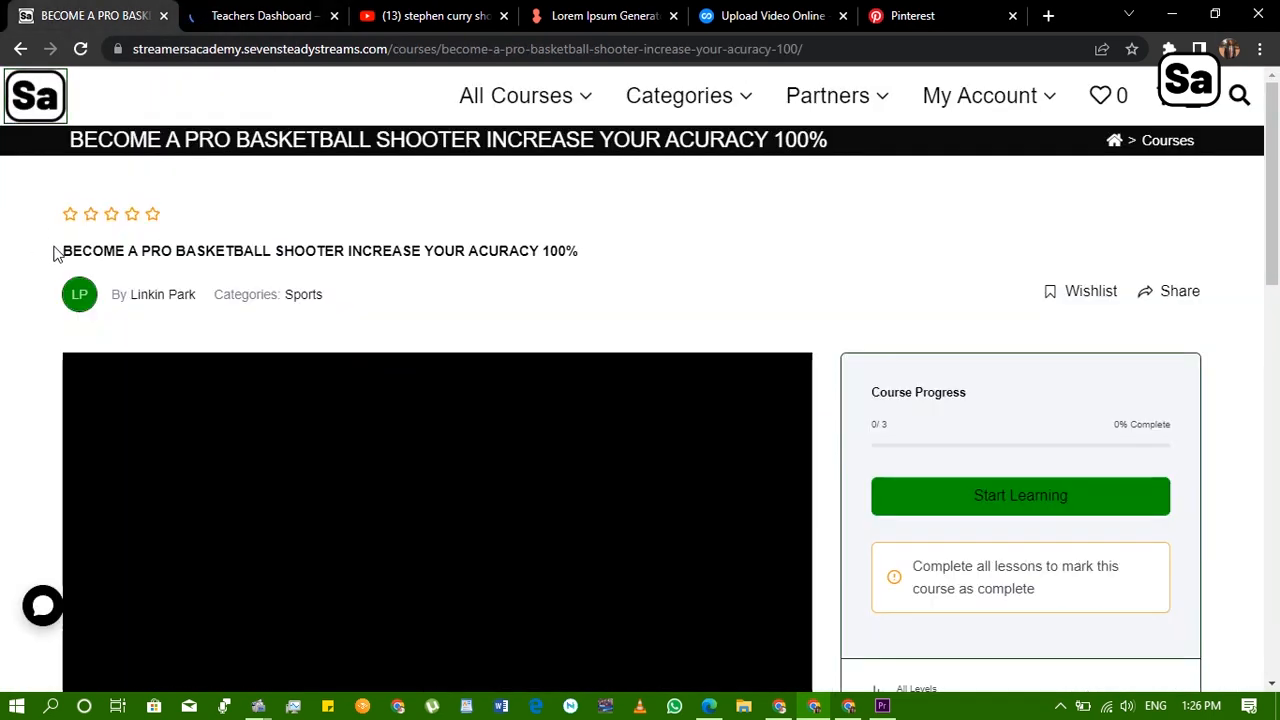
left_click_drag(60, 252, 598, 255)
key("ctrl+c")
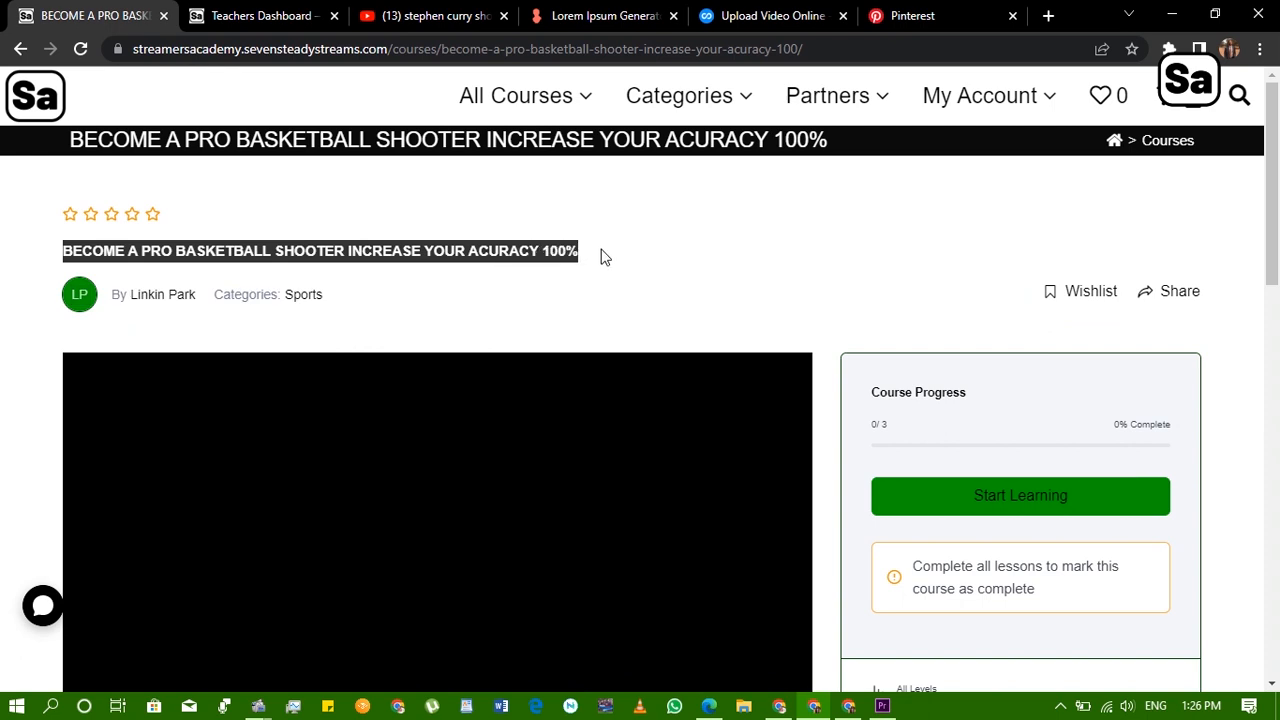
left_click(272, 14)
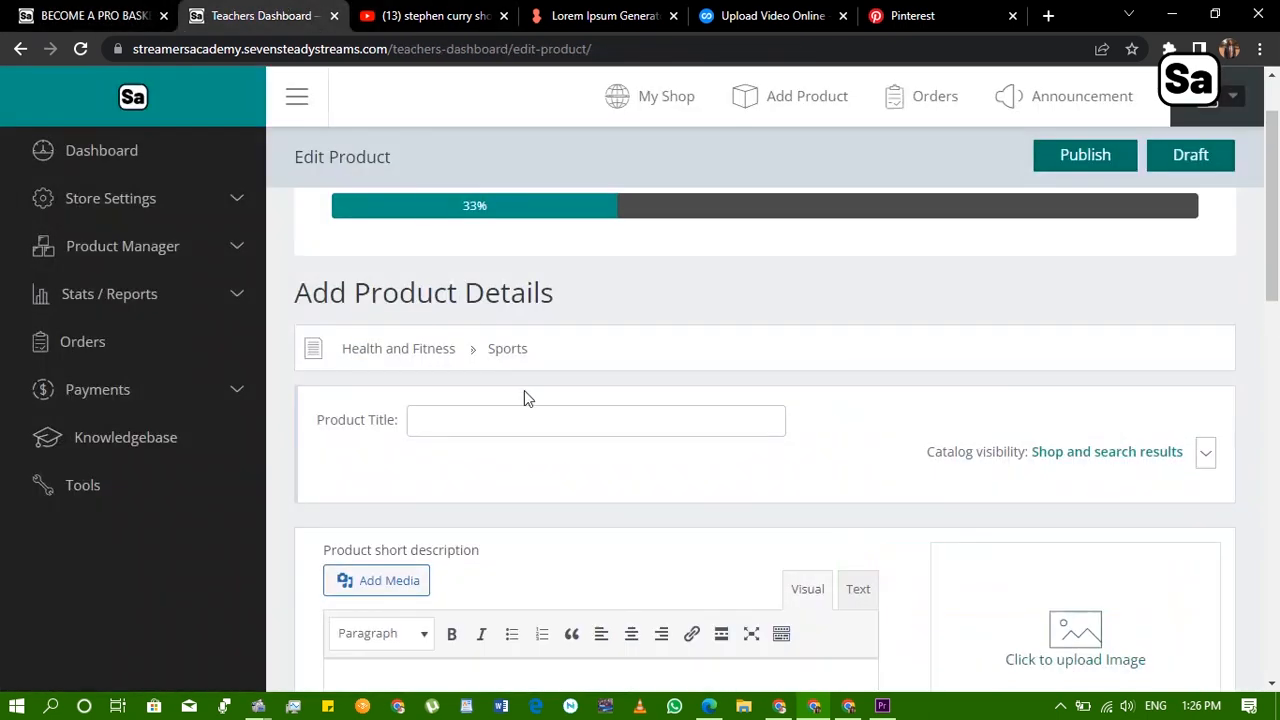
left_click(534, 418)
key("ctrl+v")
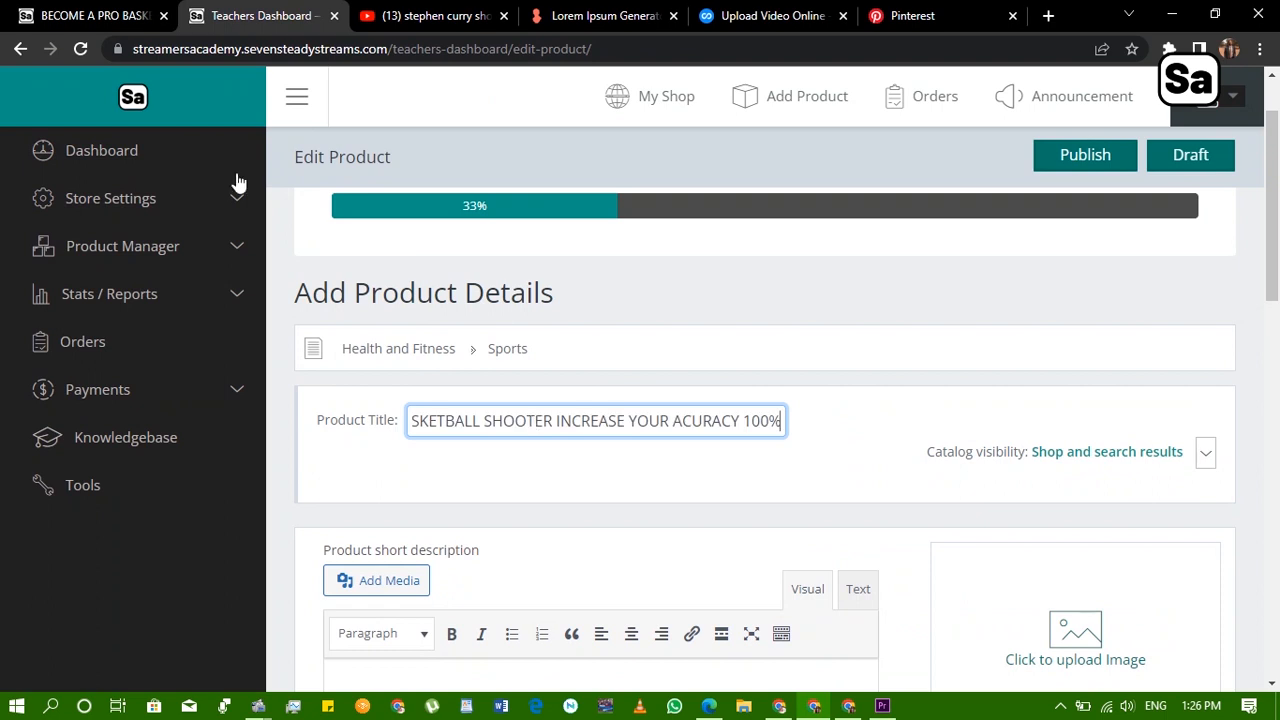
Copy the whole About Course paragraph from the basketball course page and return to the product form
left_click(90, 15)
scroll(423, 383, "down", 3)
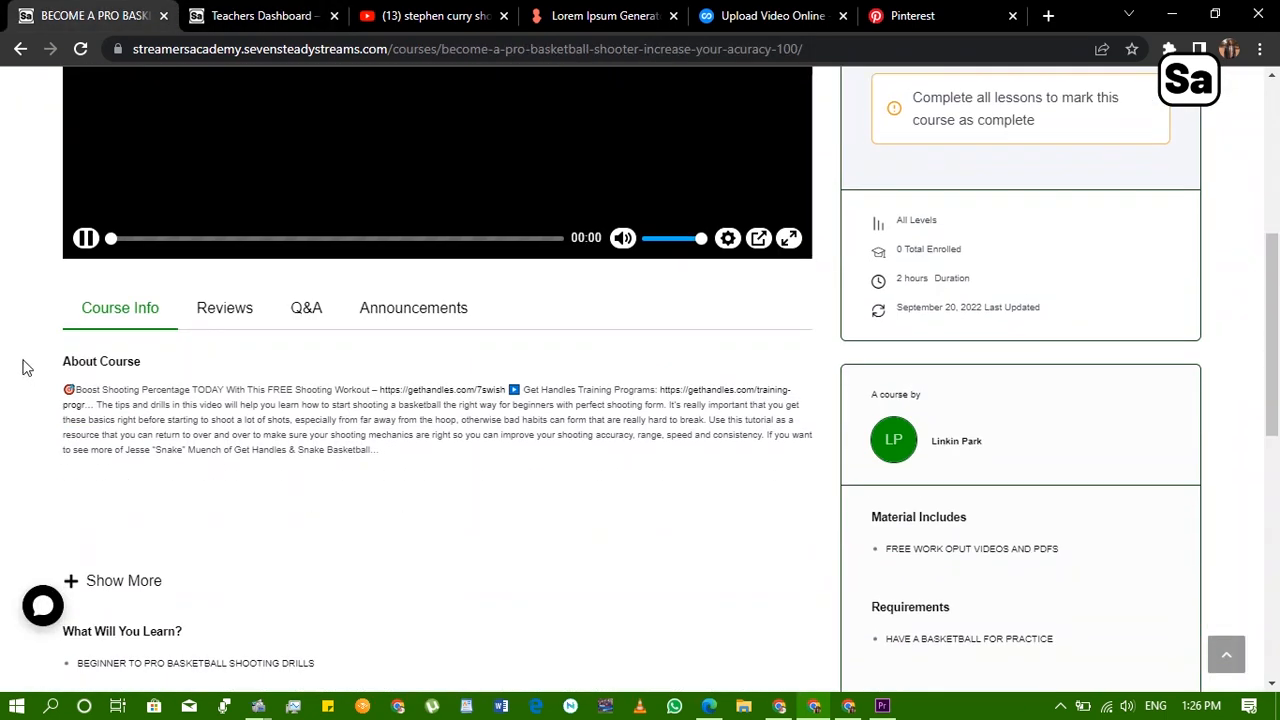
left_click_drag(55, 393, 419, 468)
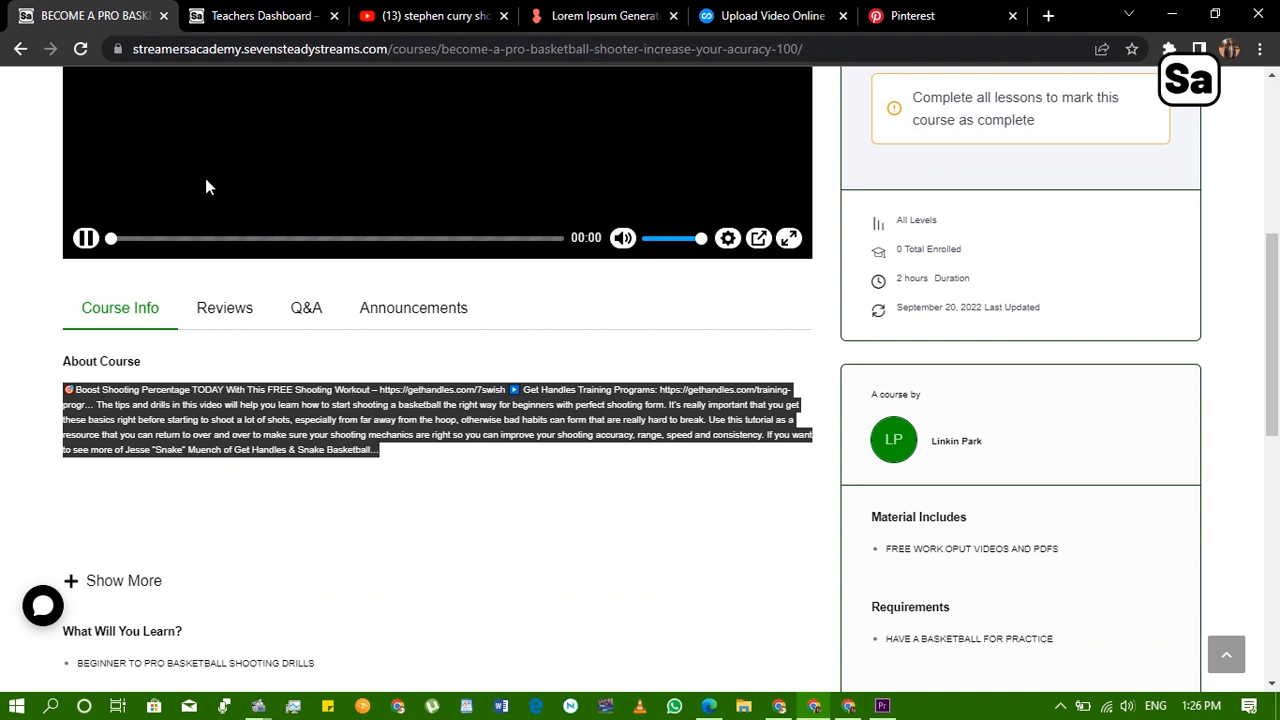
left_click(262, 16)
Paste the copied text into the product short description and delete everything after the training programs link
scroll(430, 480, "down", 5)
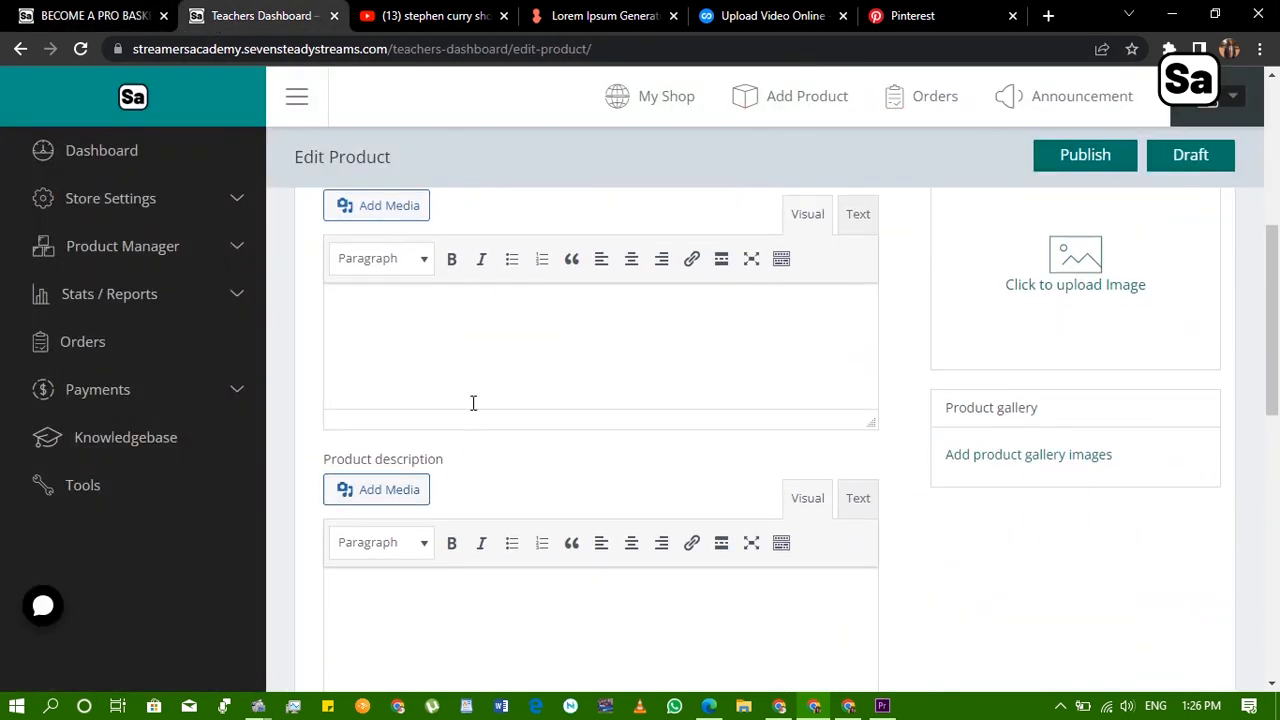
key("ctrl+plus")
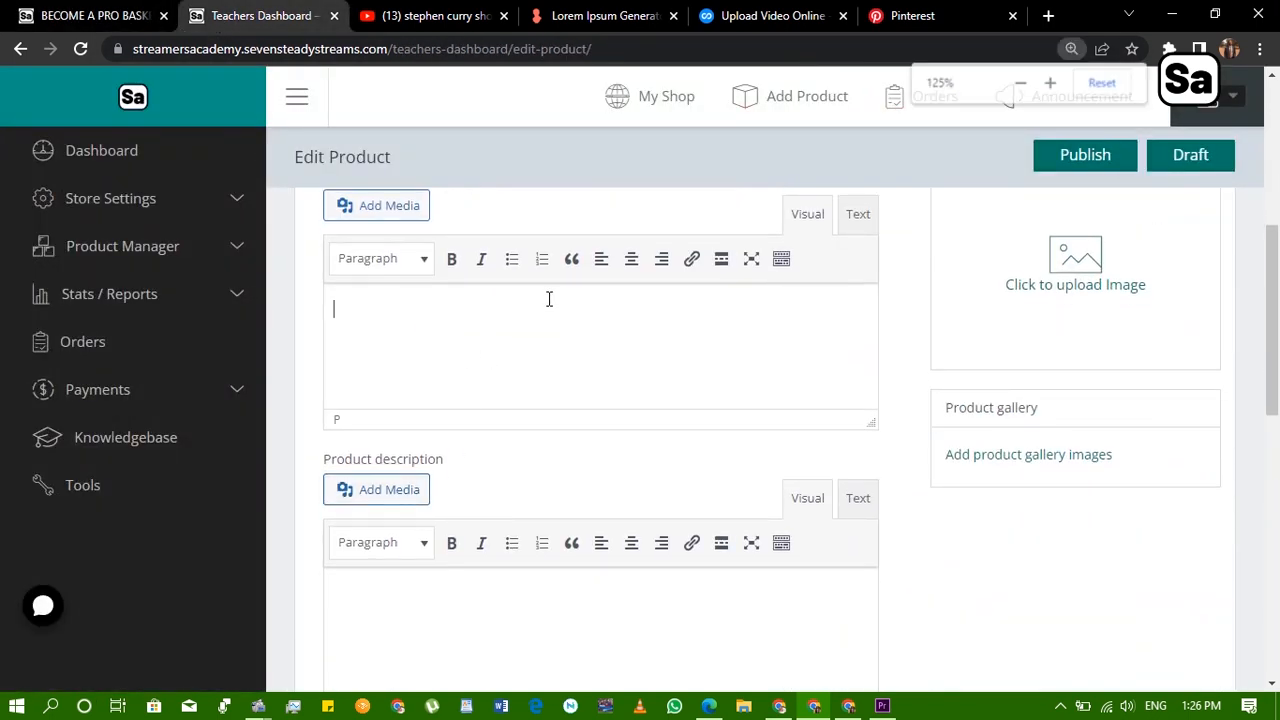
key("ctrl+minus")
key("ctrl+minus")
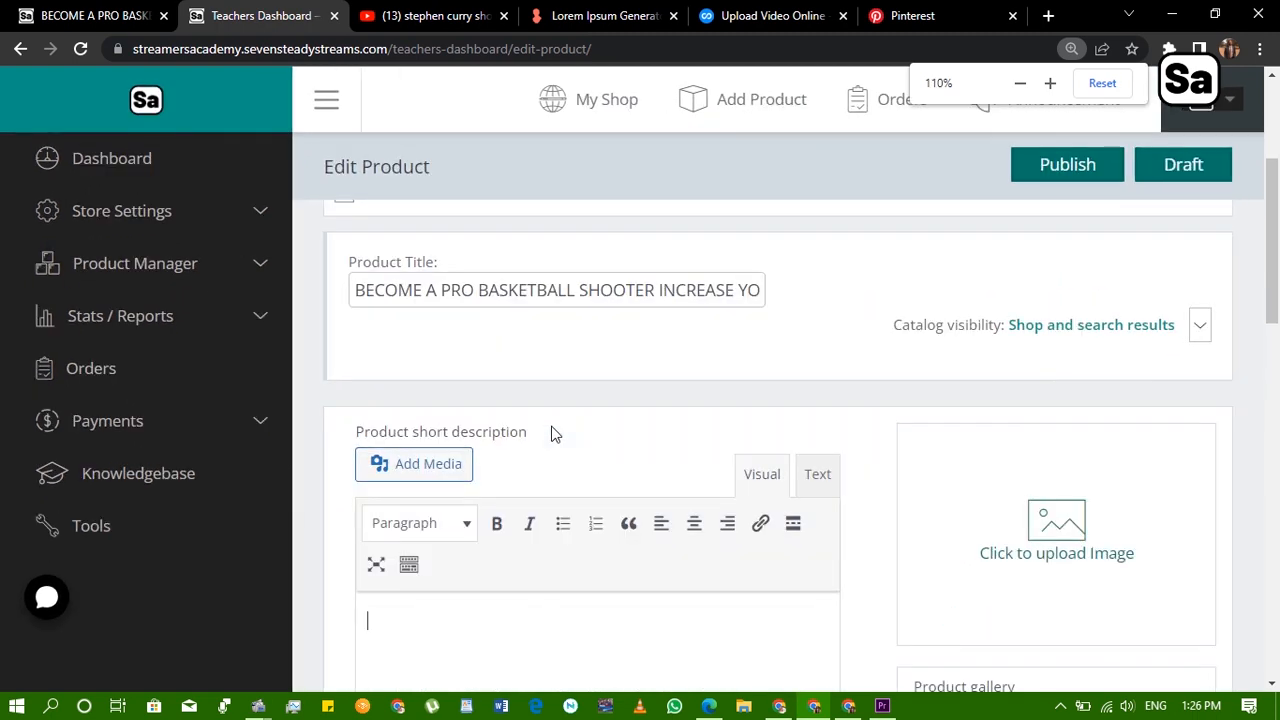
left_click(500, 478)
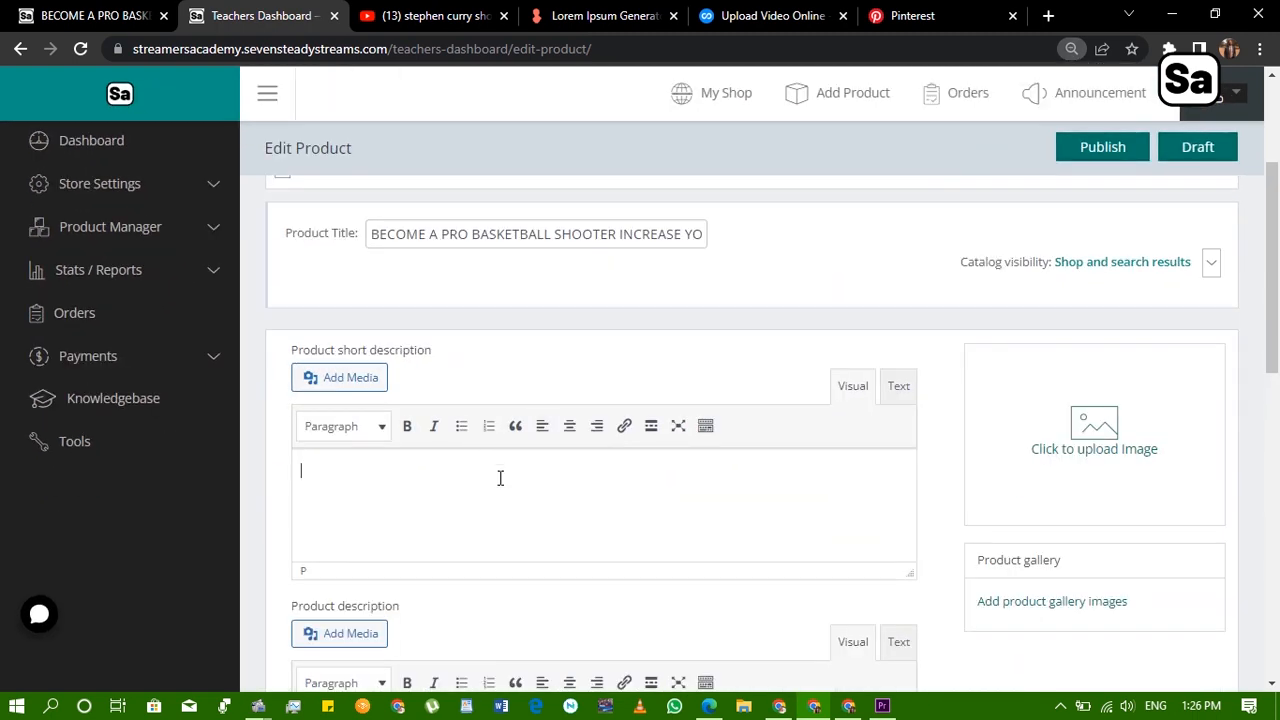
key("ctrl+v")
scroll(510, 490, "up", 3)
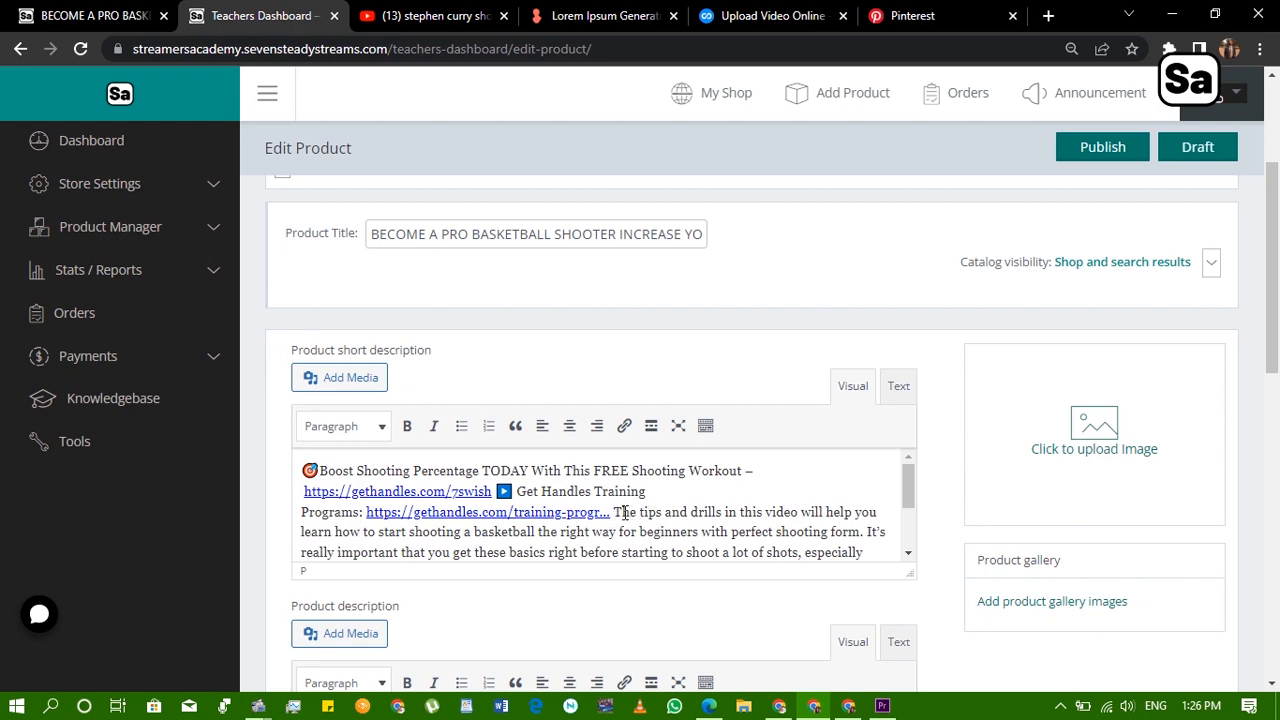
left_click_drag(614, 511, 760, 568)
key("BackSpace")
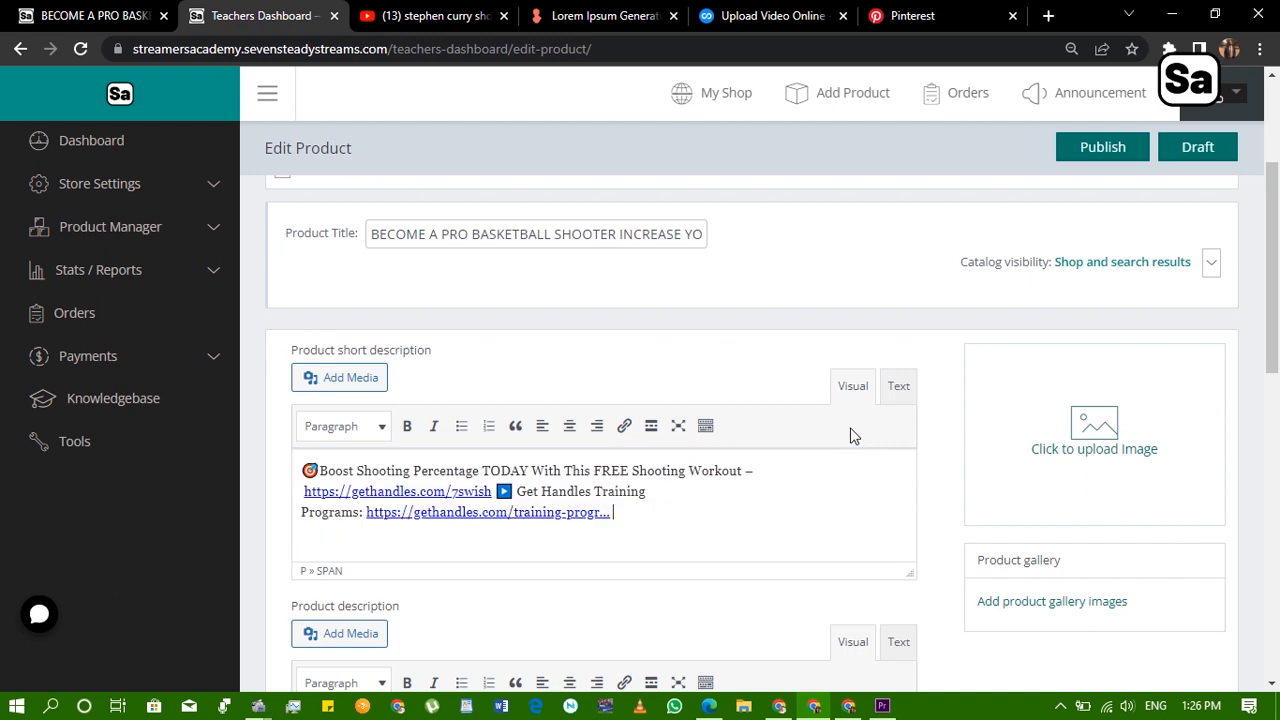
Paste the full About Course text into the product description
scroll(818, 468, "down", 3)
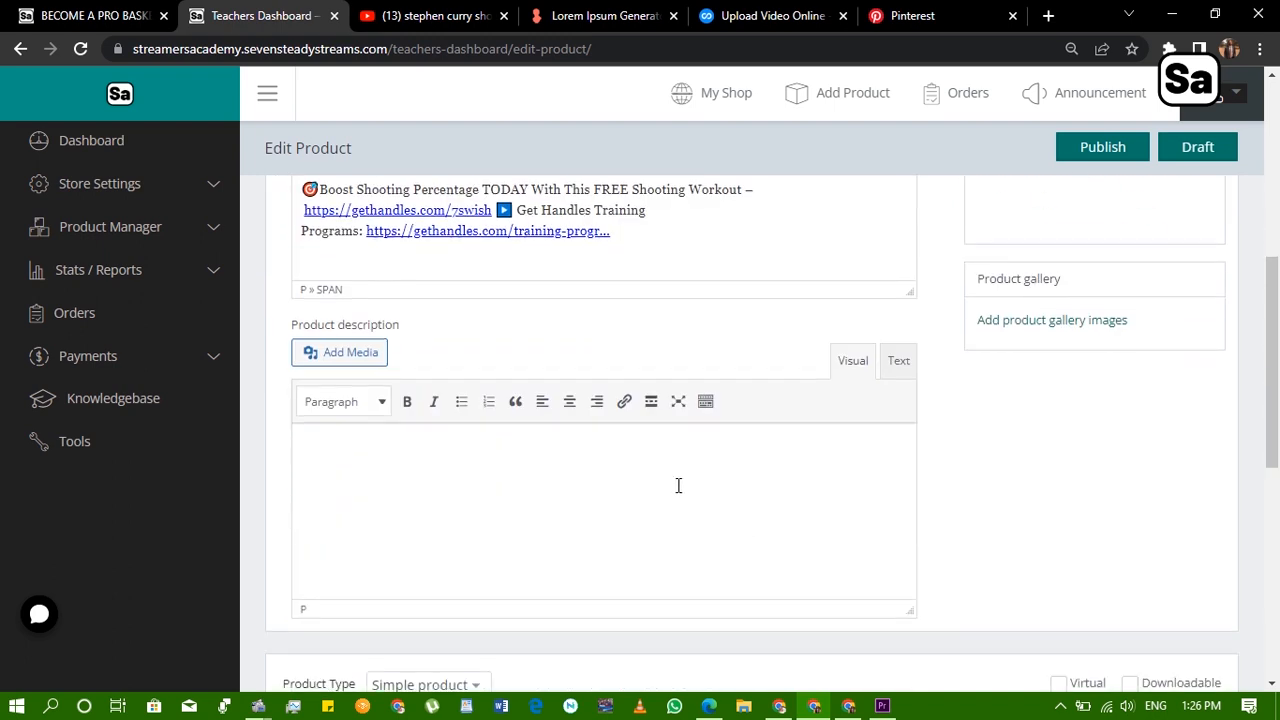
key("ctrl+v")
scroll(706, 408, "down", 7)
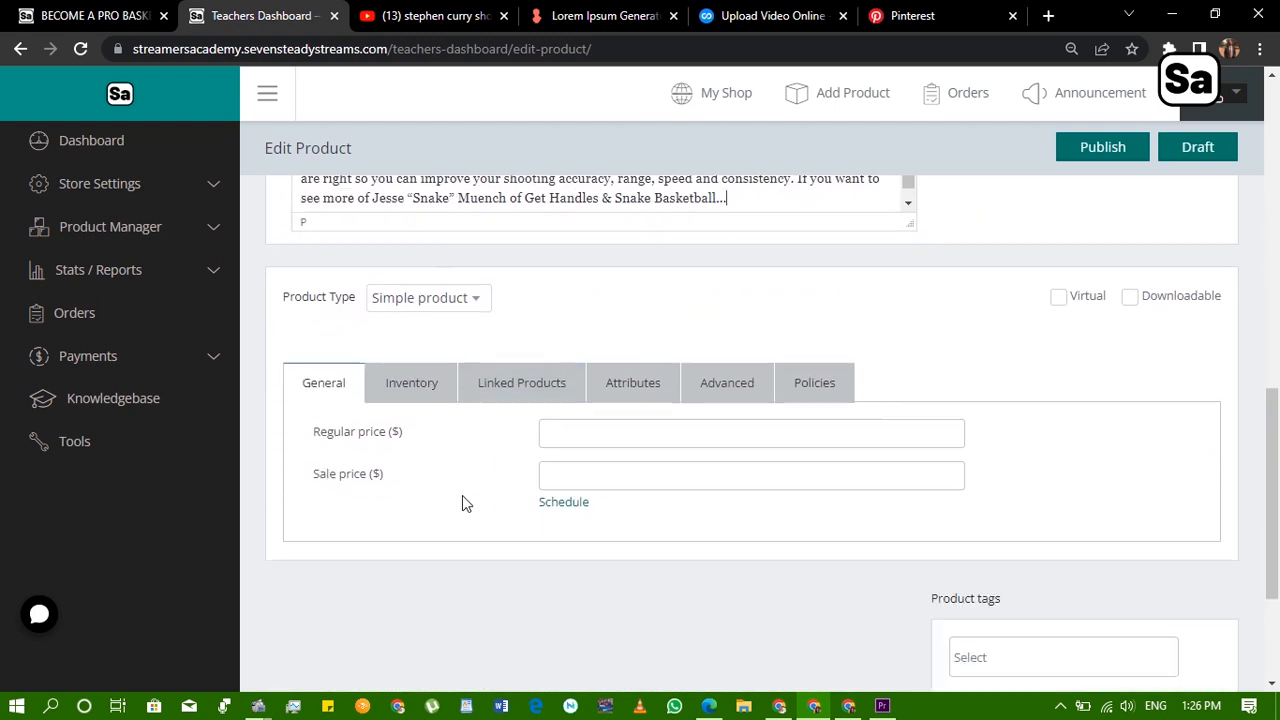
Set the product's regular price to $60 and its sale price to $20
left_click(686, 360)
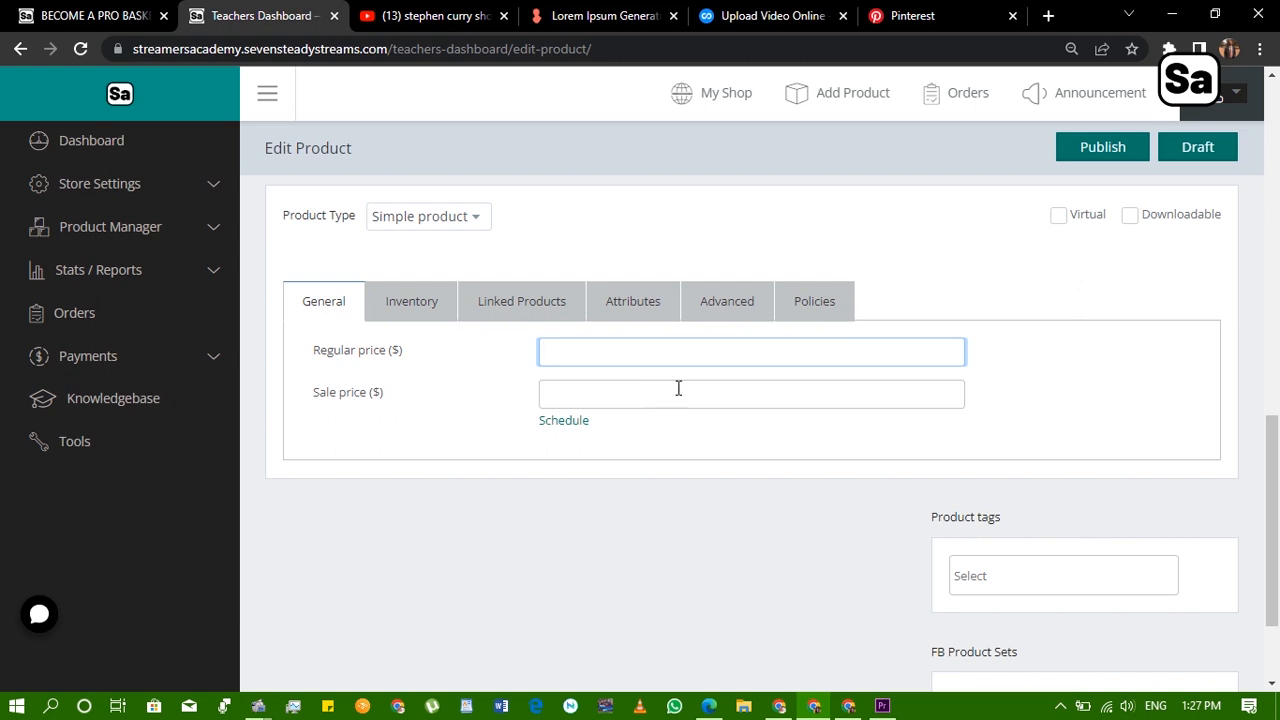
left_click(674, 393)
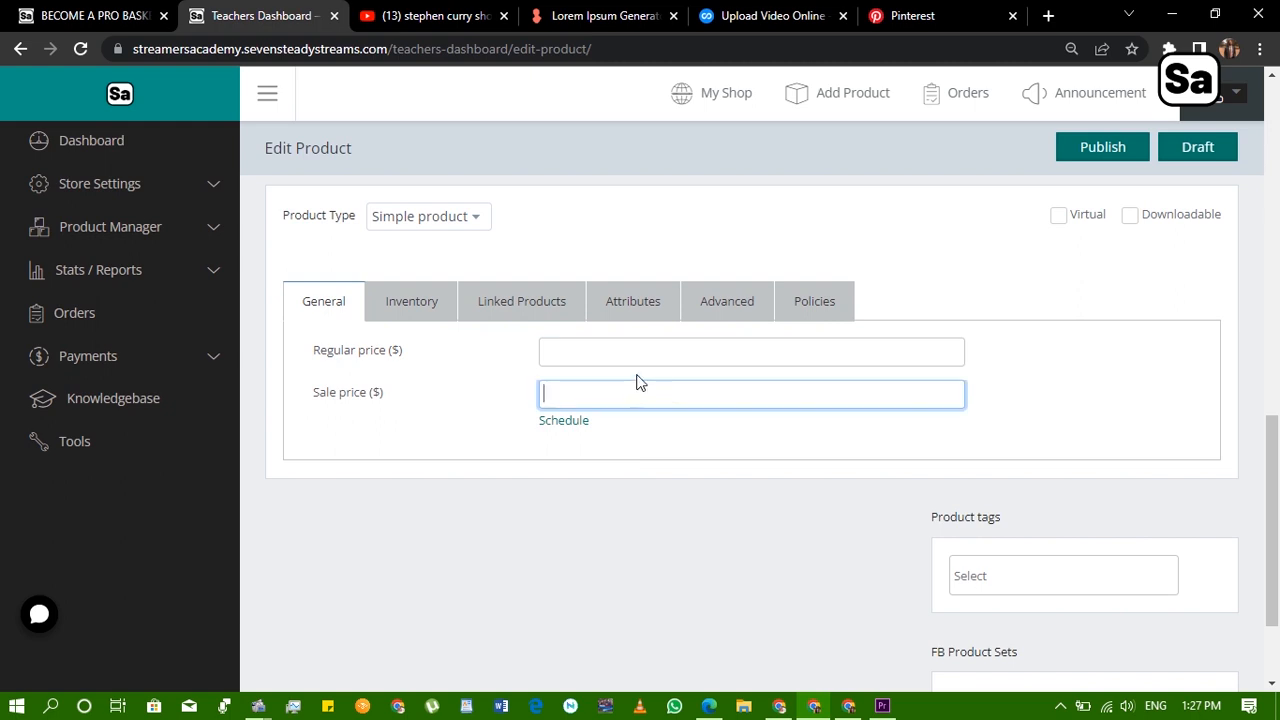
left_click(651, 357)
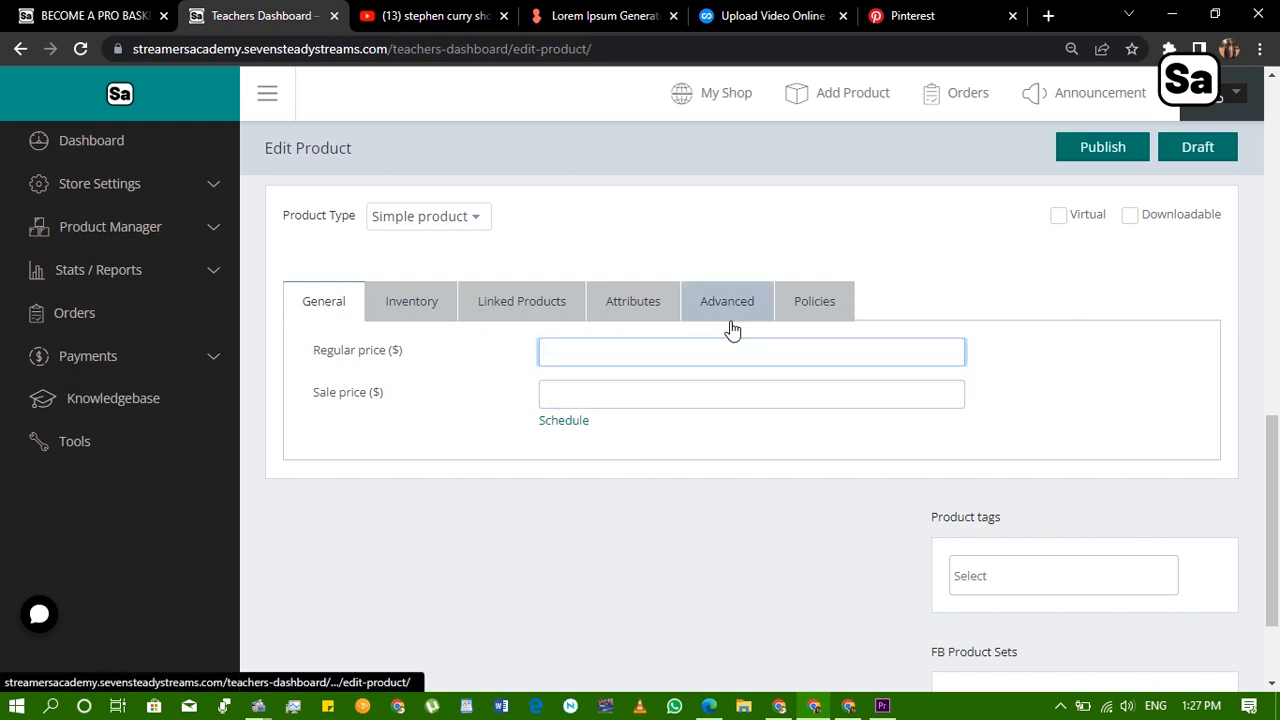
left_click(560, 393)
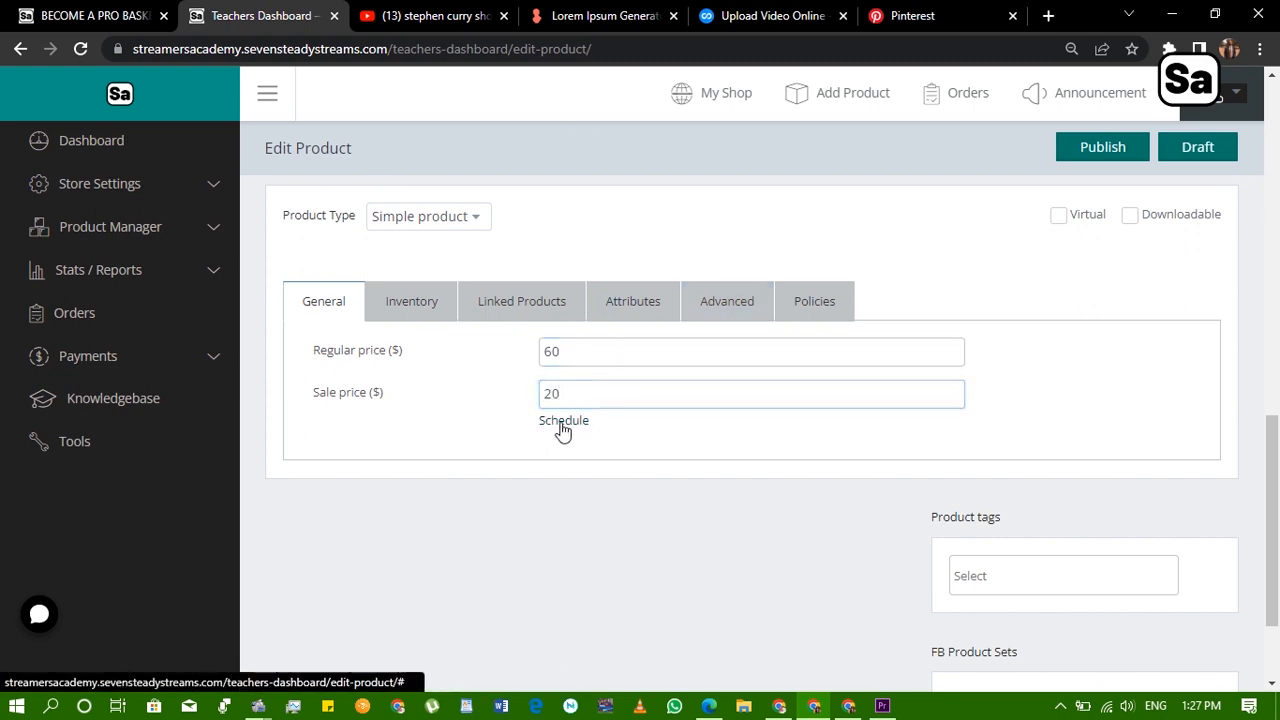
Schedule the product's sale price to run from 09/01/2022 to 01/31/2023
left_click(563, 424)
left_click(549, 445)
left_click(586, 437)
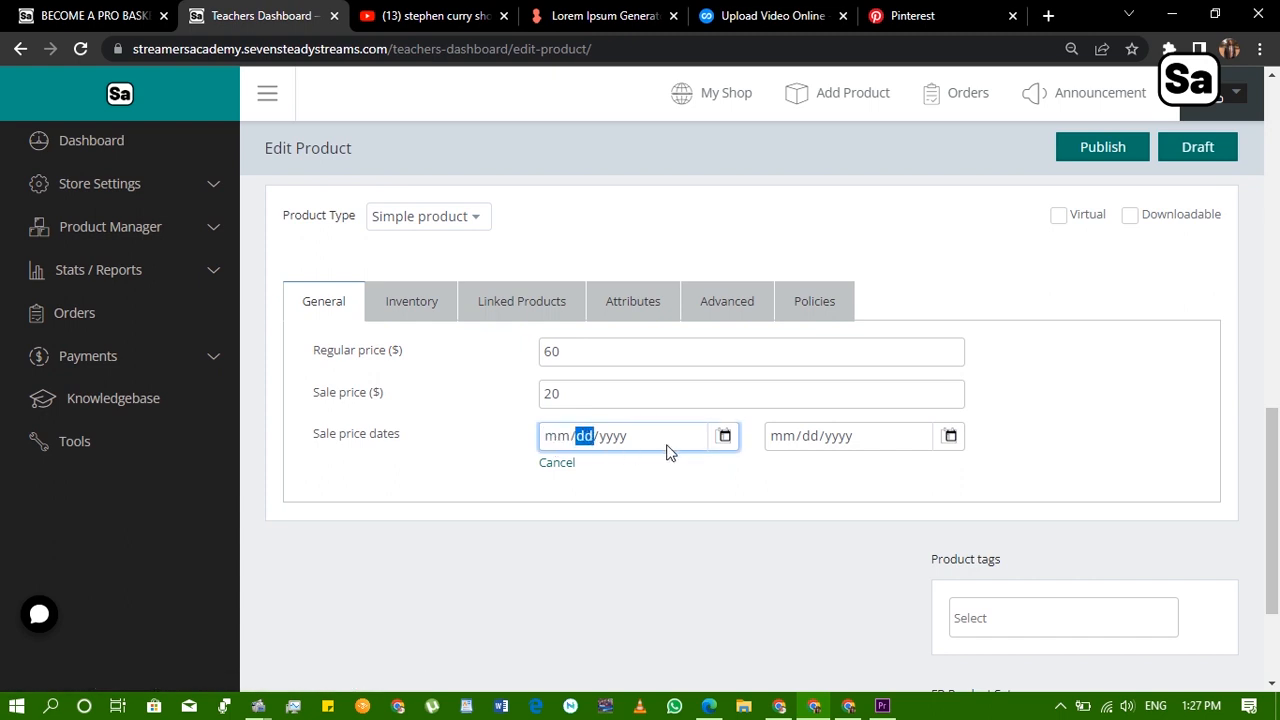
left_click(725, 437)
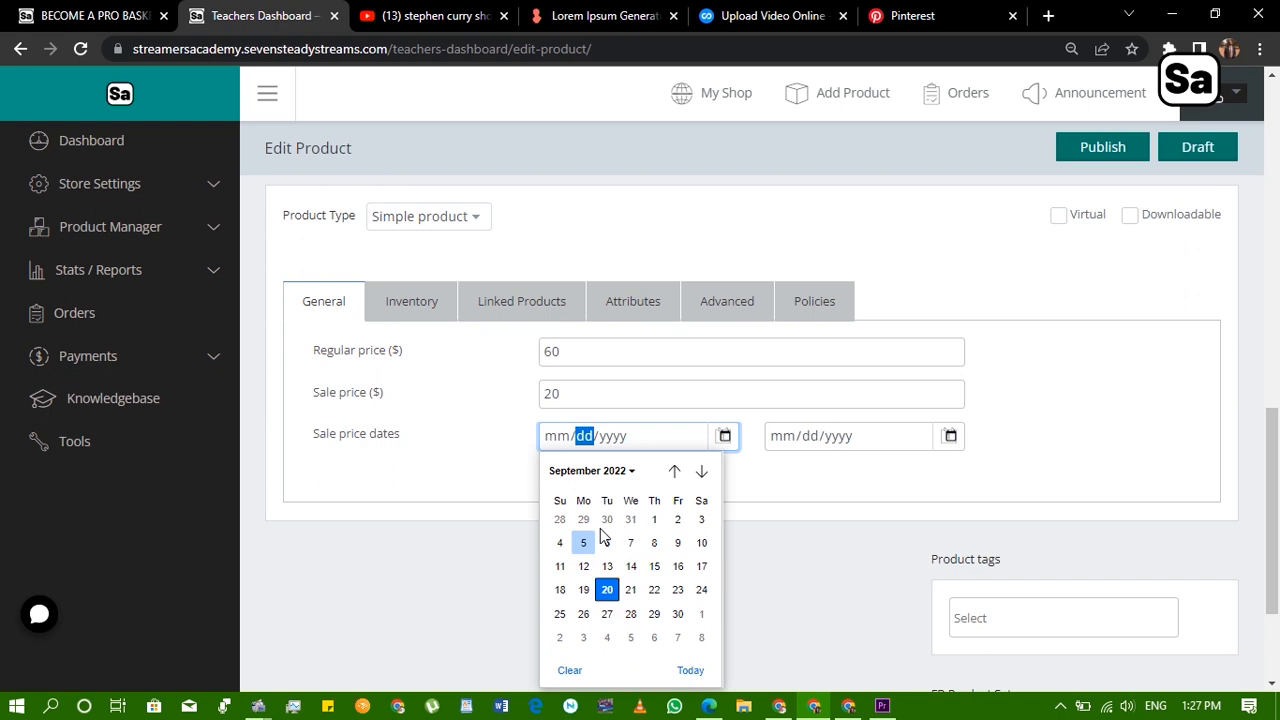
left_click(654, 519)
left_click(951, 437)
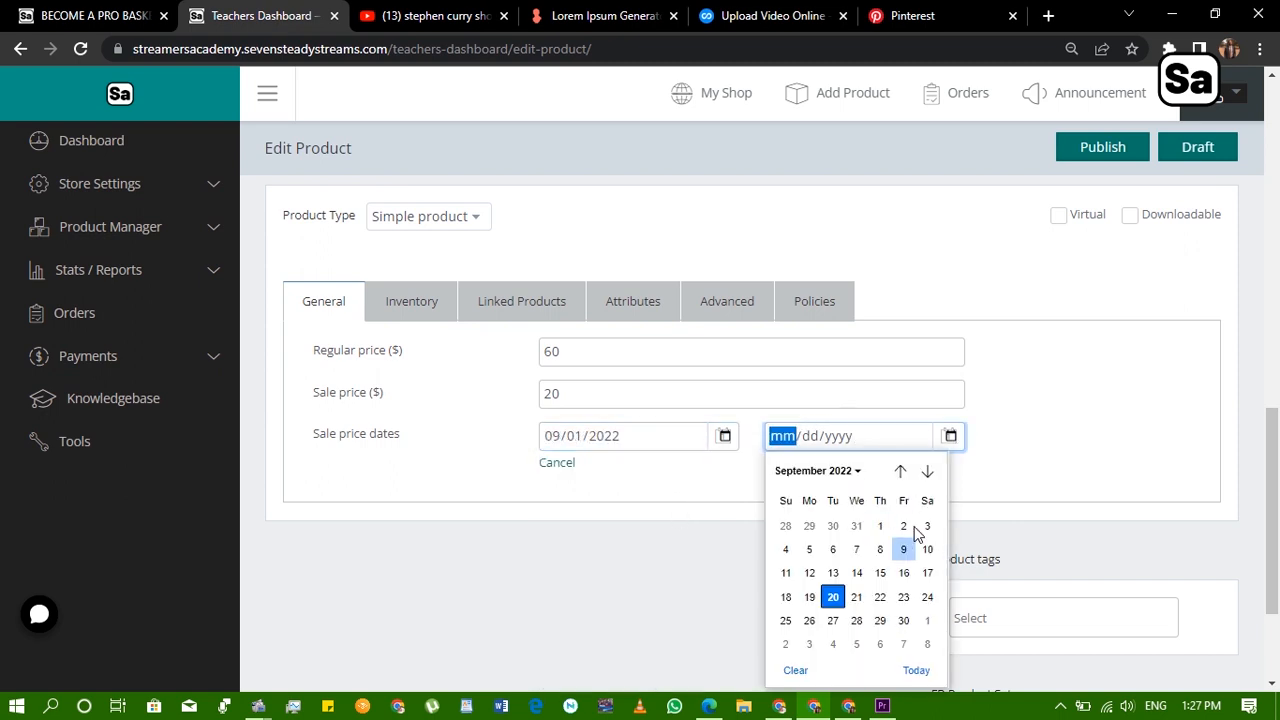
left_click(927, 471)
left_click(927, 471)
left_click(927, 471)
left_click(927, 471)
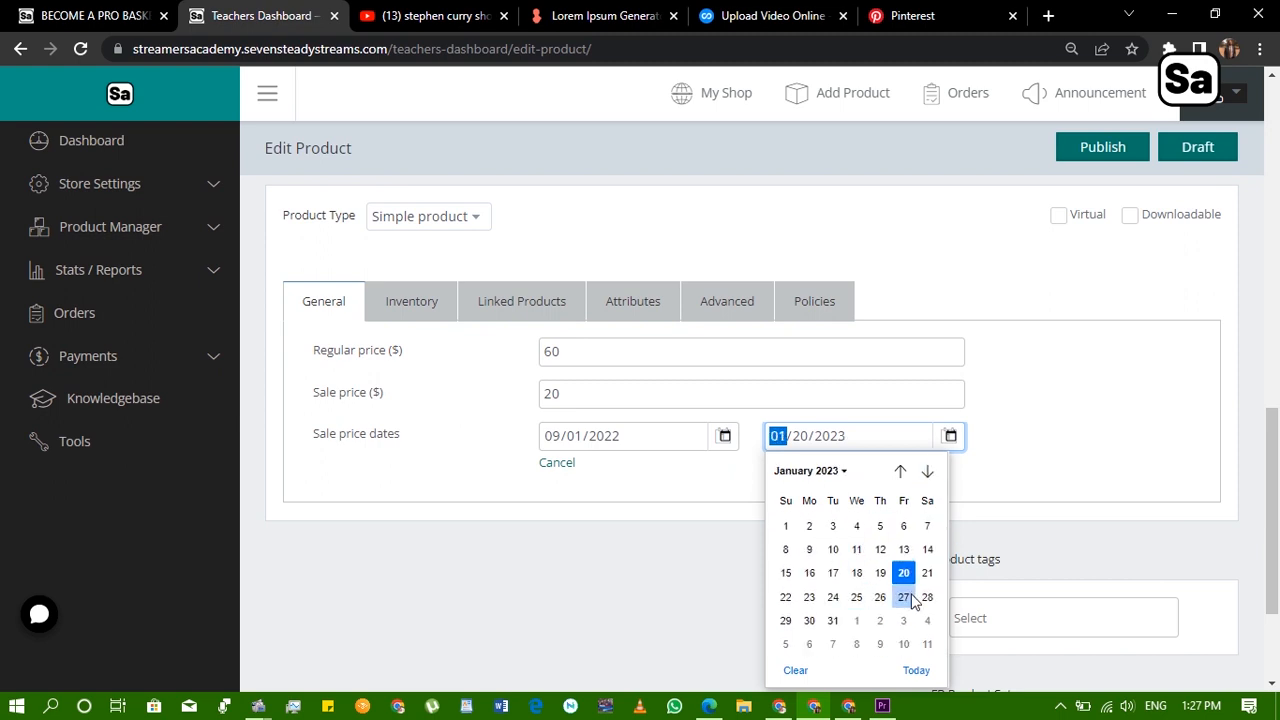
left_click(833, 621)
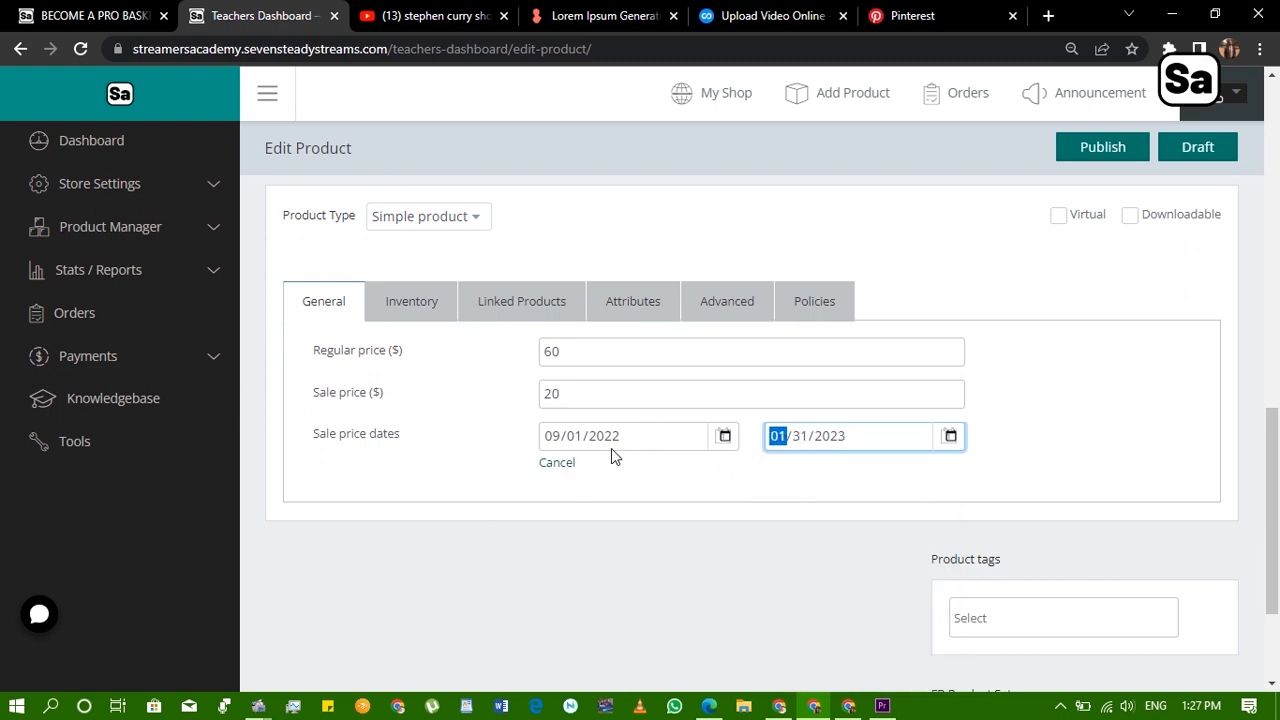
Add "basketball" as a product tag
left_click(1074, 614)
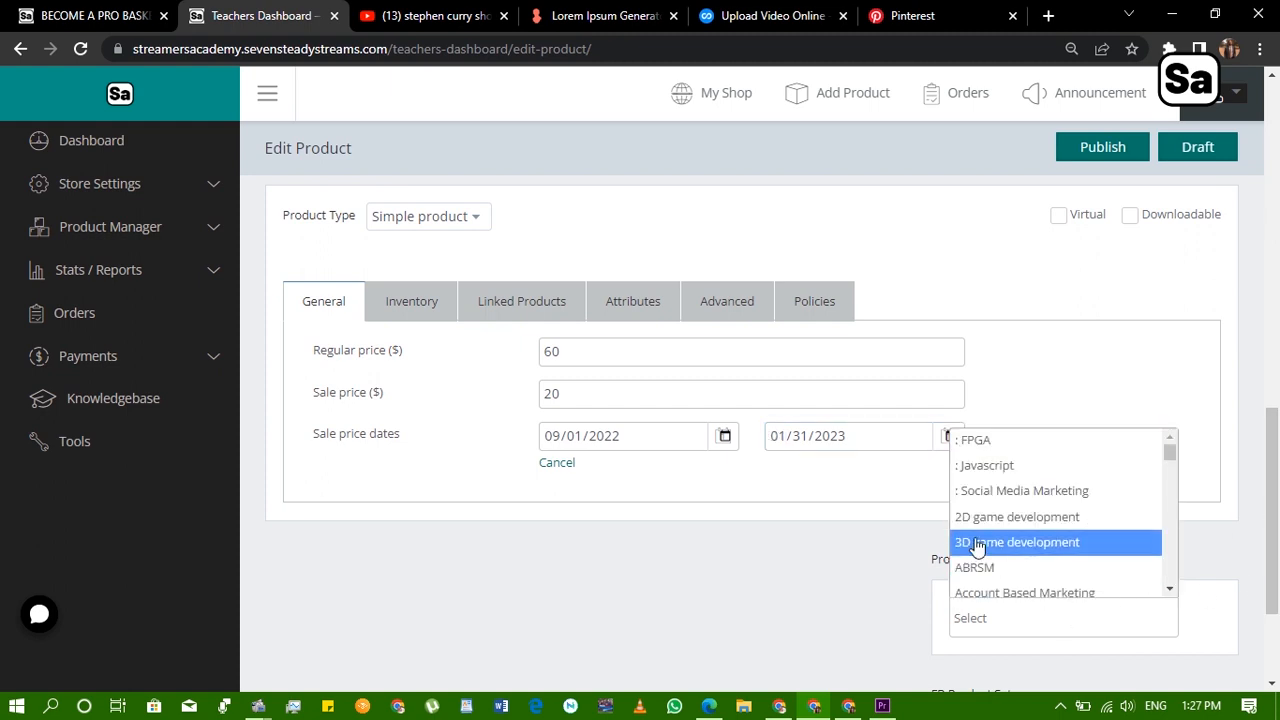
type("b")
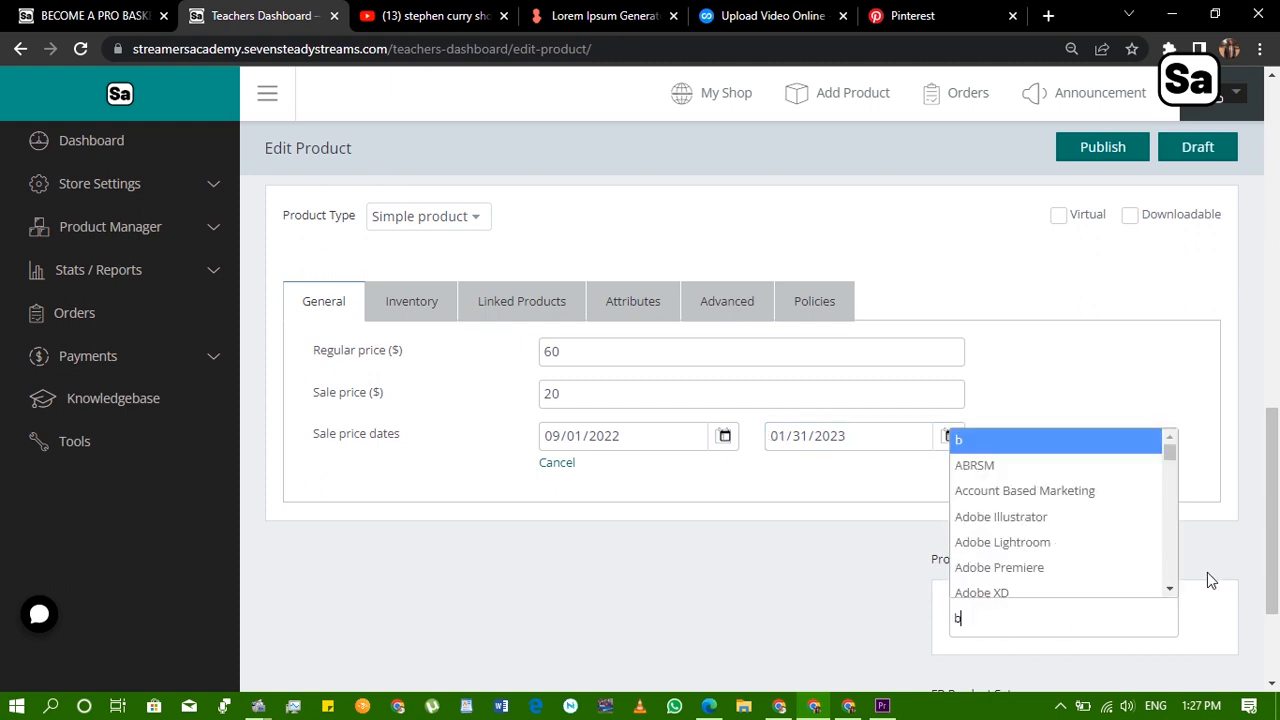
type("aske")
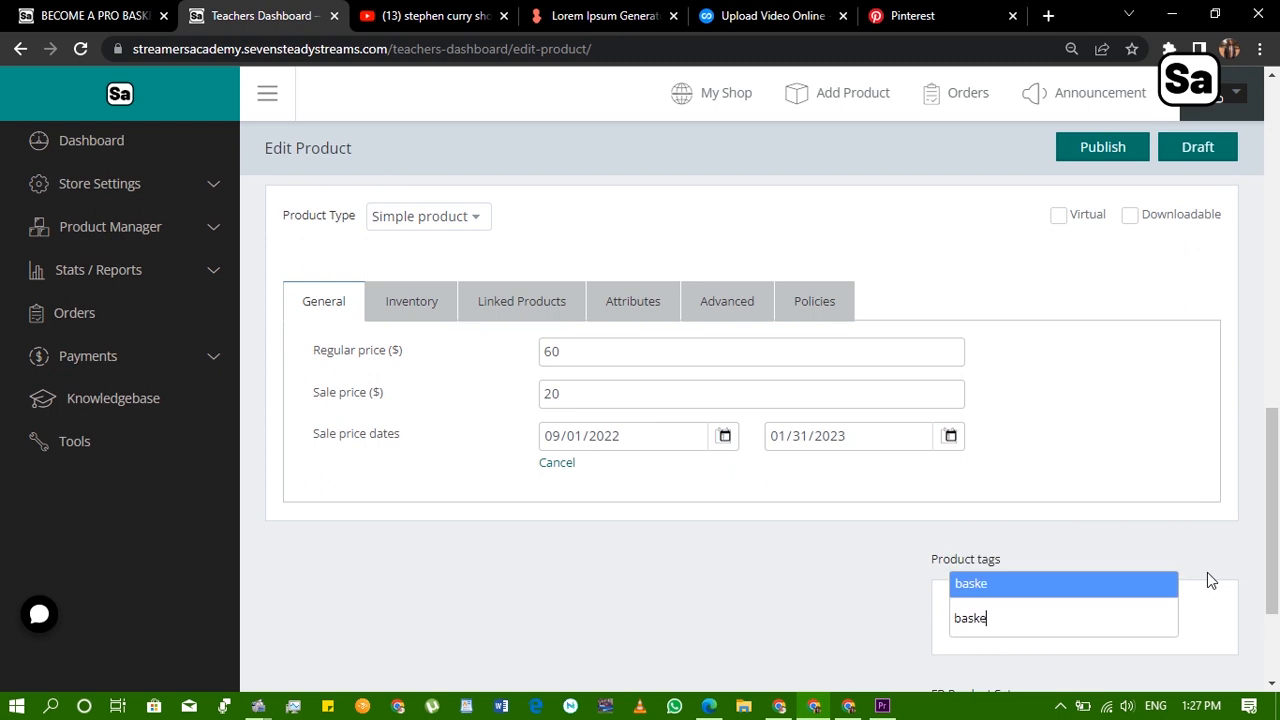
type("tball")
key("Return")
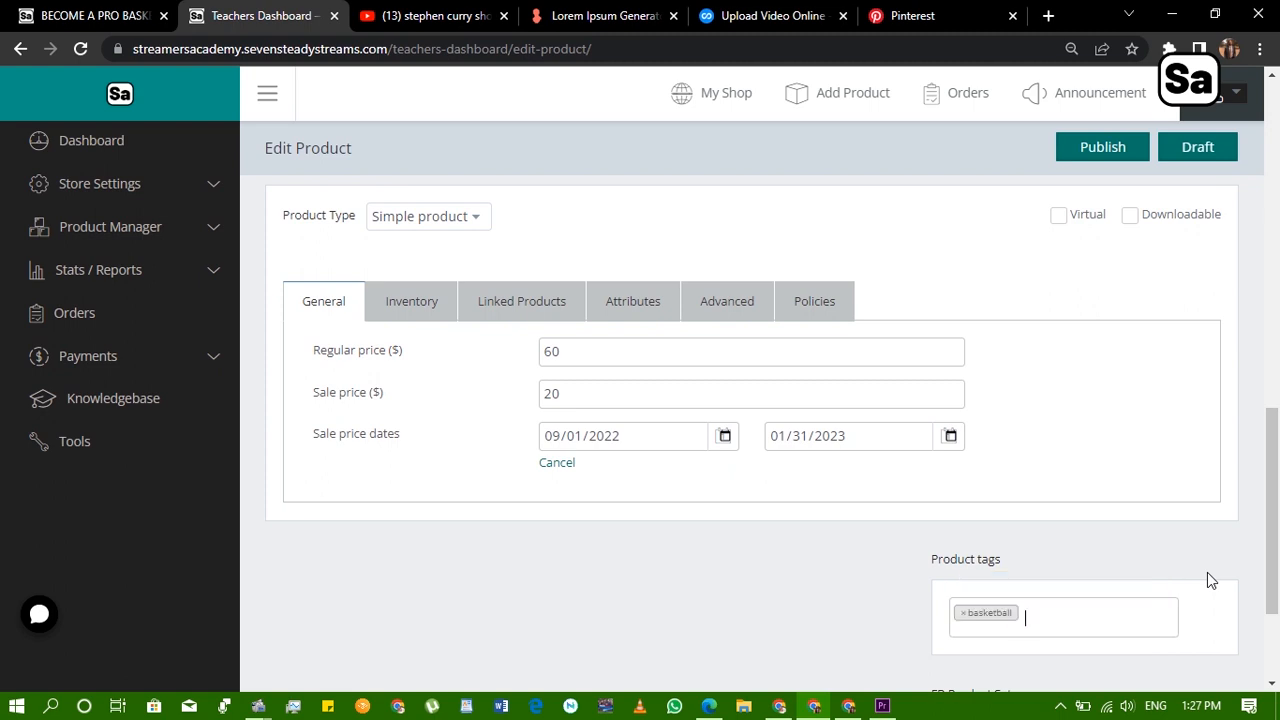
type("Sh")
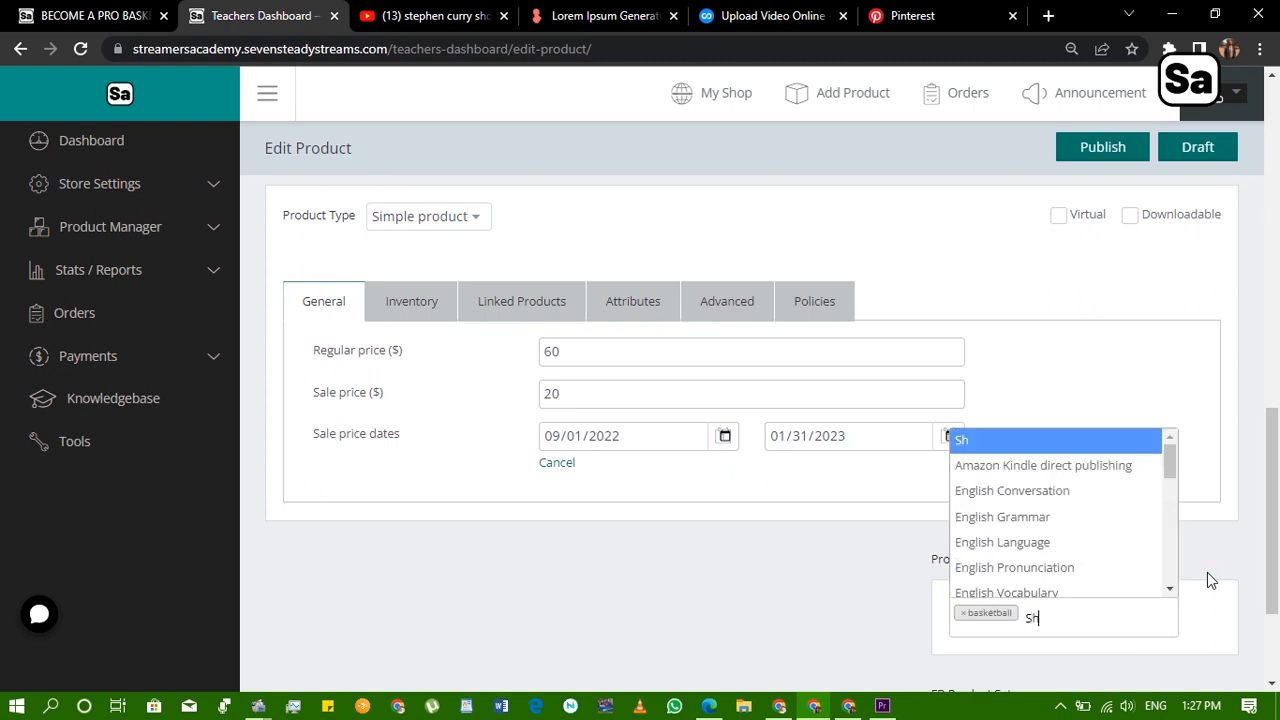
type("ooting")
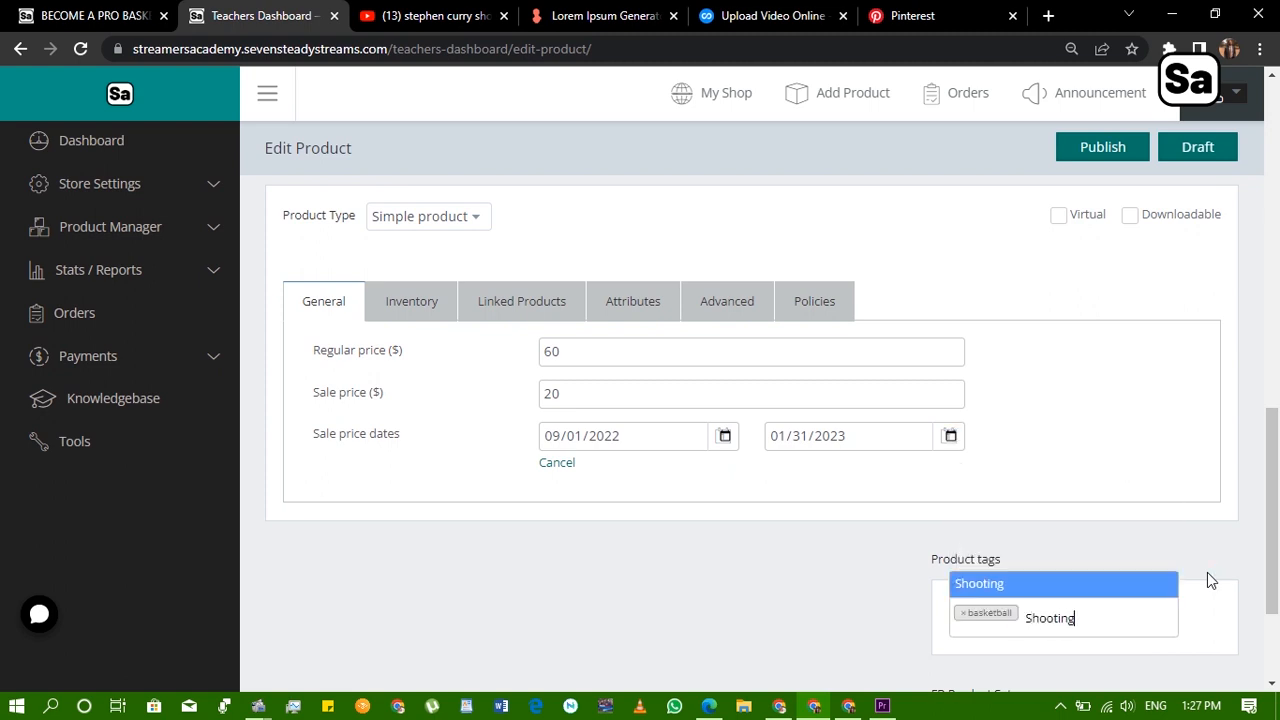
type(" Drills")
left_click(904, 598)
Add "shooting drills" as a second product tag
left_click(1036, 626)
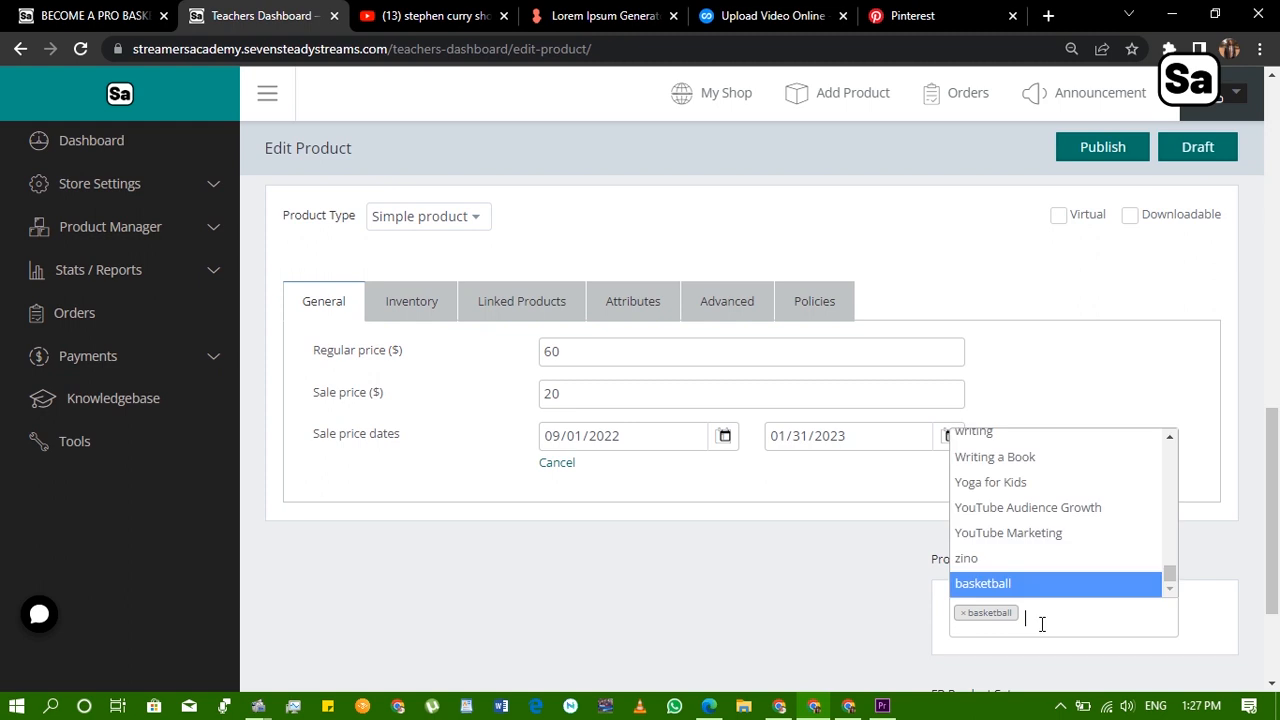
type("sh")
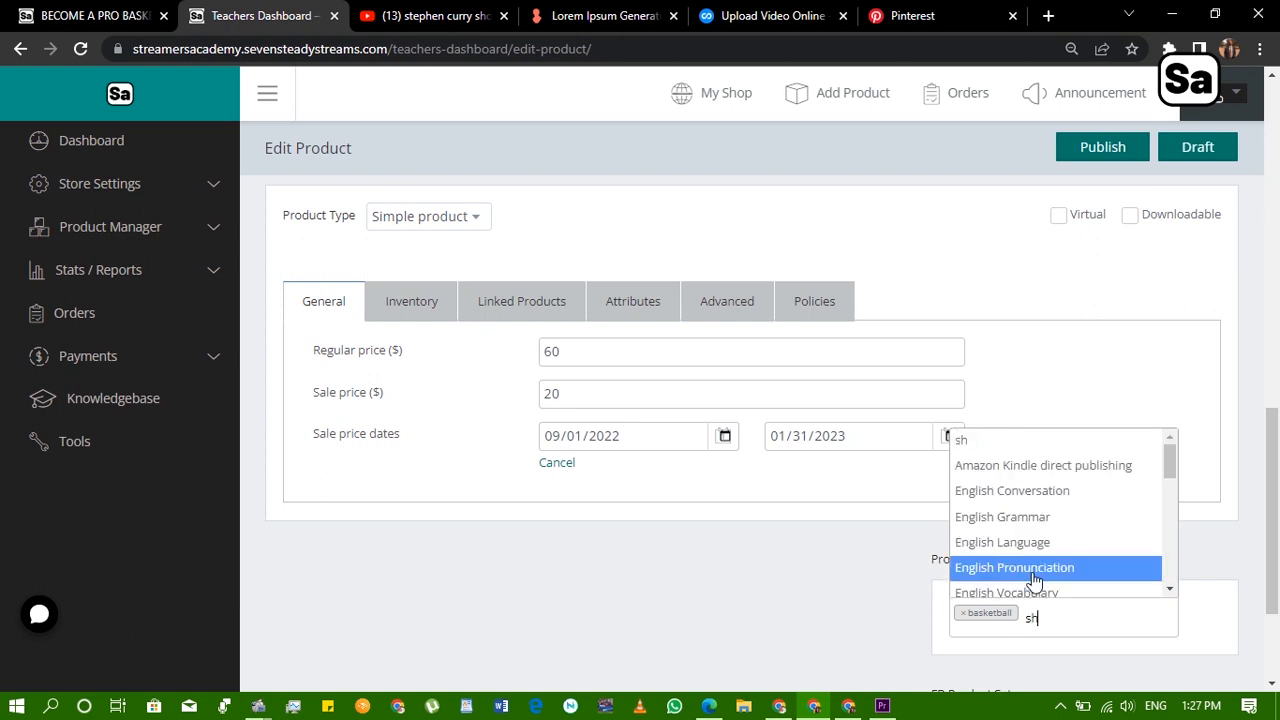
type("ooting DE")
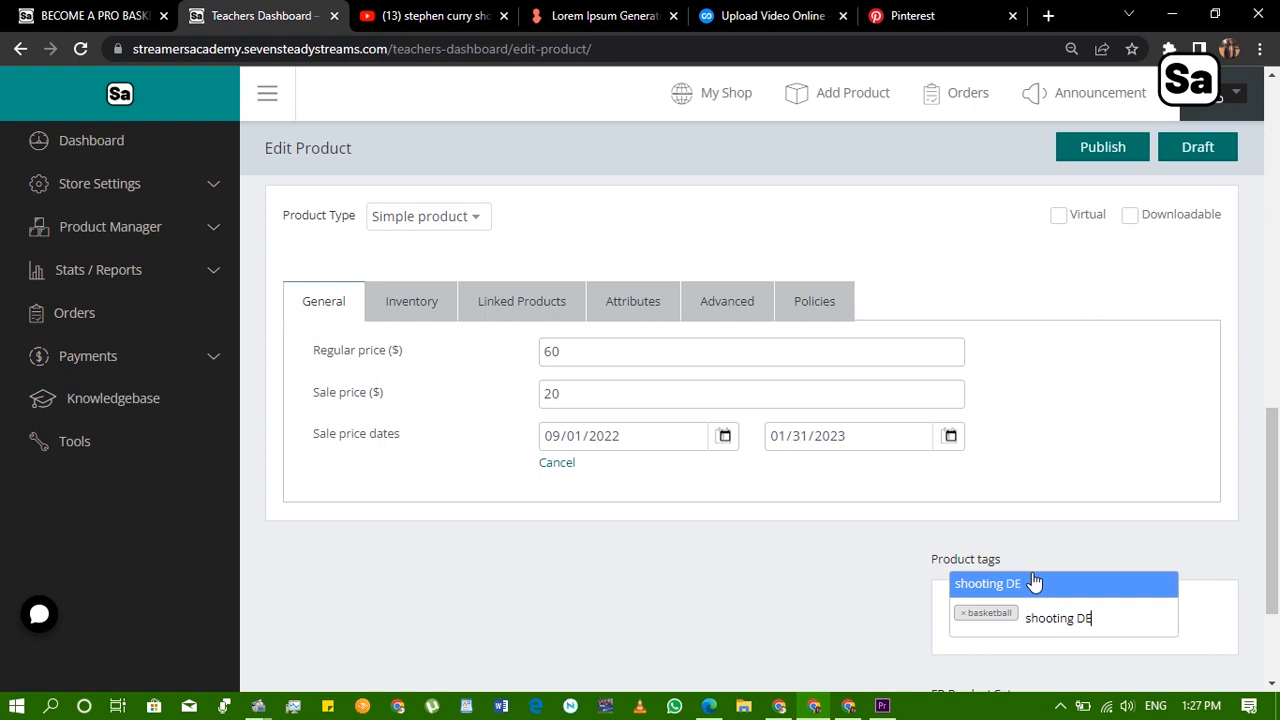
key("BackSpace")
key("BackSpace")
key("BackSpace")
left_click(1034, 583)
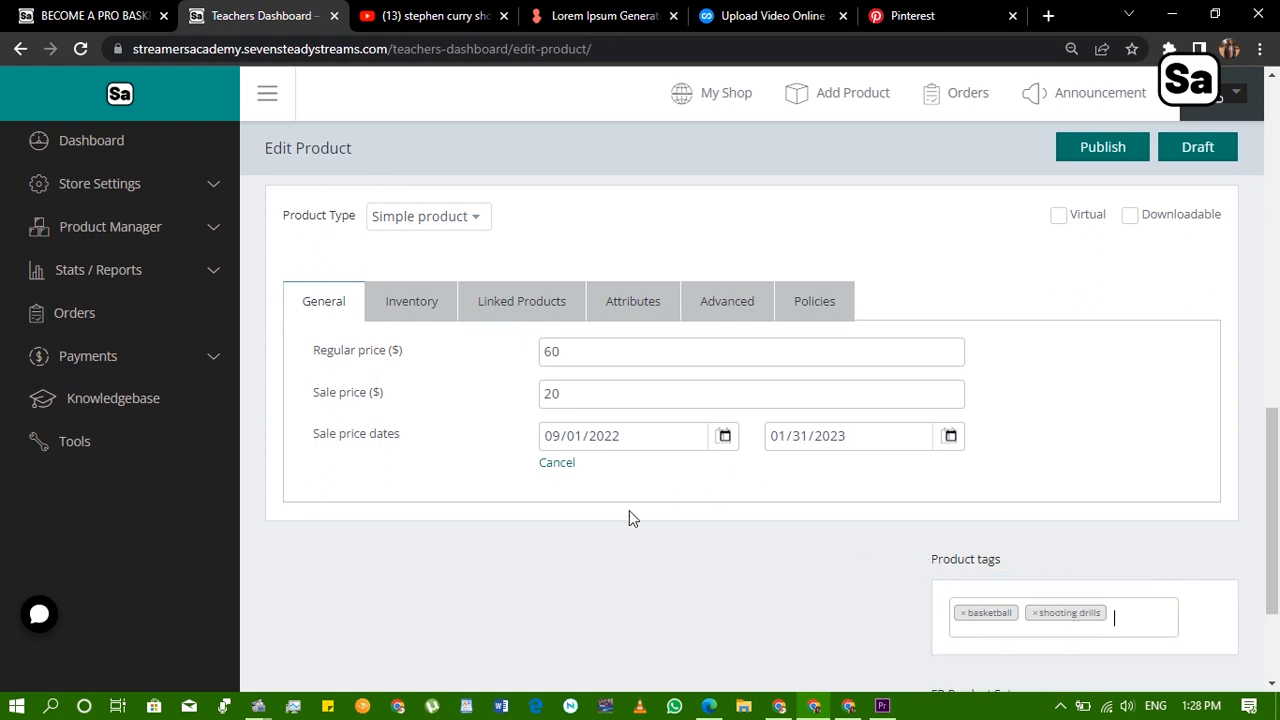
Mark the product as virtual and publish it
scroll(910, 349, "up", 3)
left_click(1059, 496)
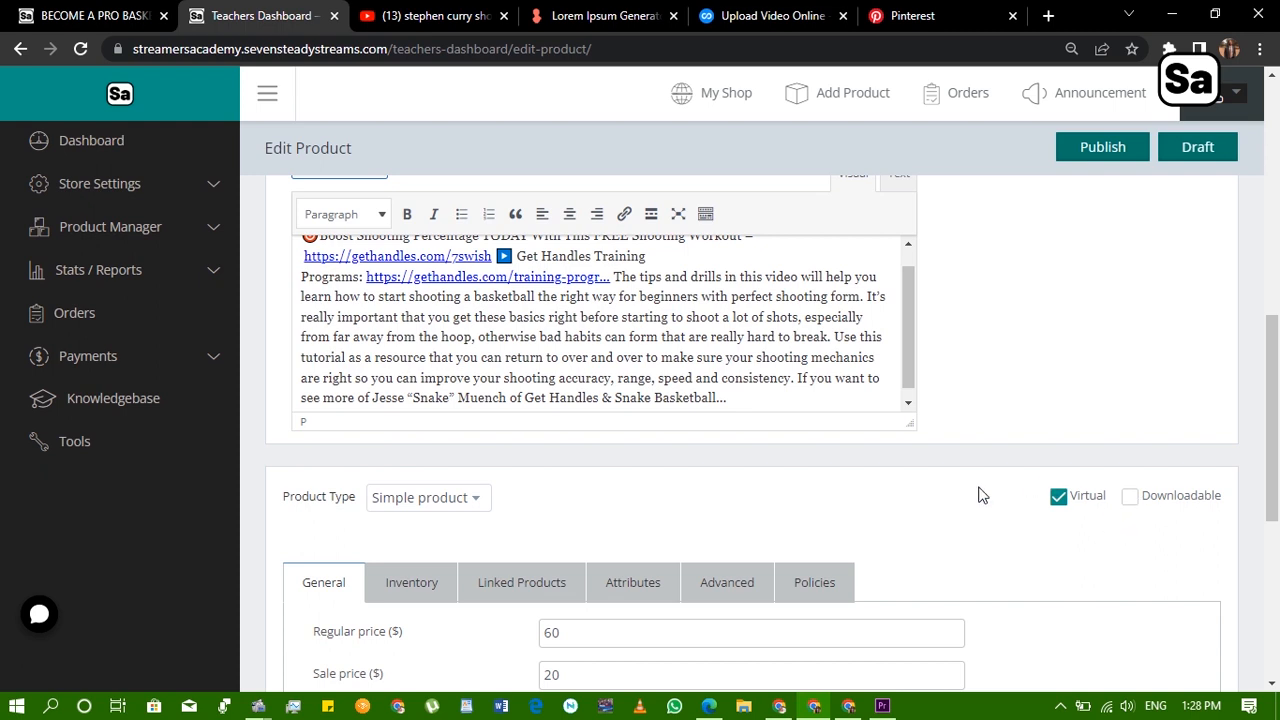
scroll(763, 537, "down", 2)
scroll(437, 449, "down", 3)
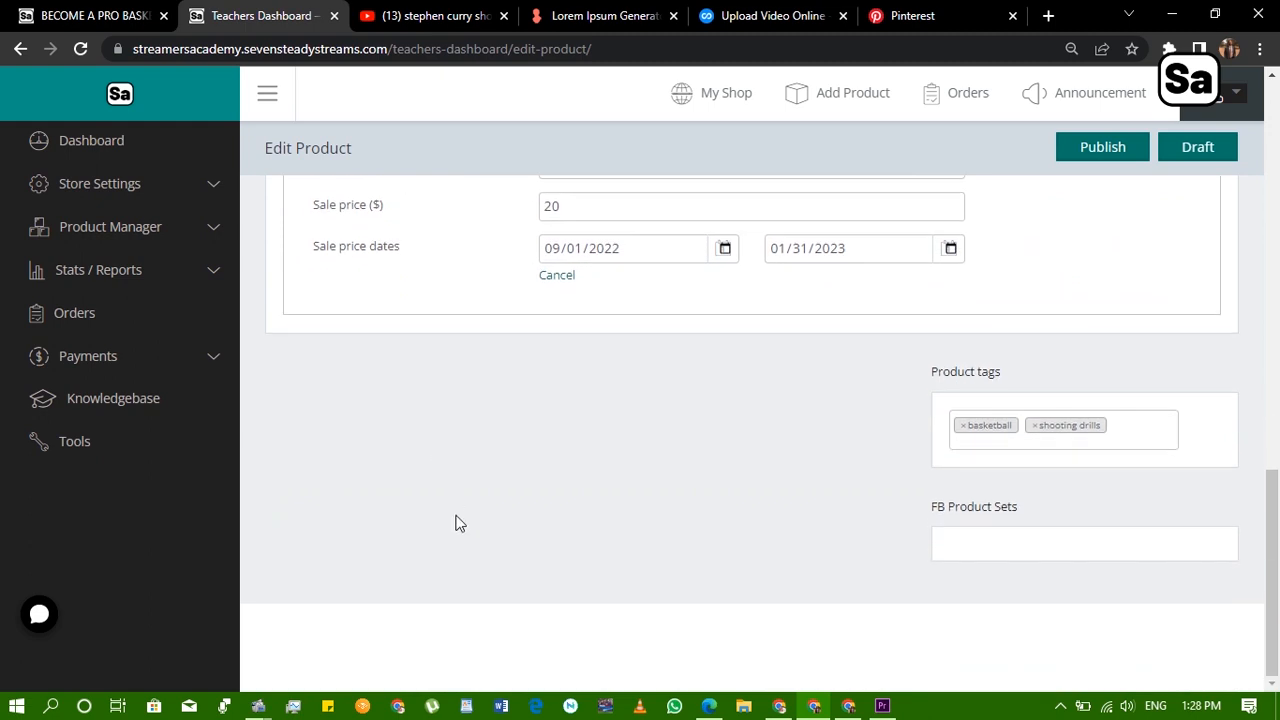
scroll(470, 495, "up", 2)
scroll(550, 320, "up", 5)
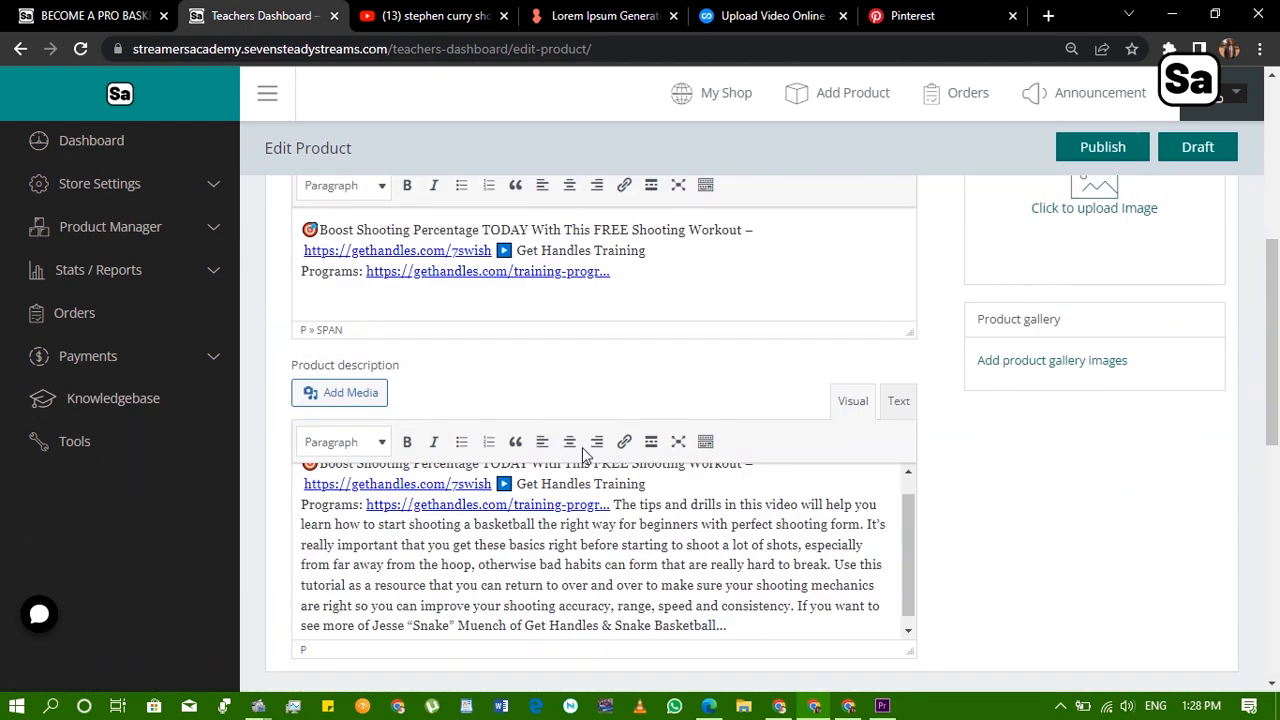
scroll(580, 520, "down", 5)
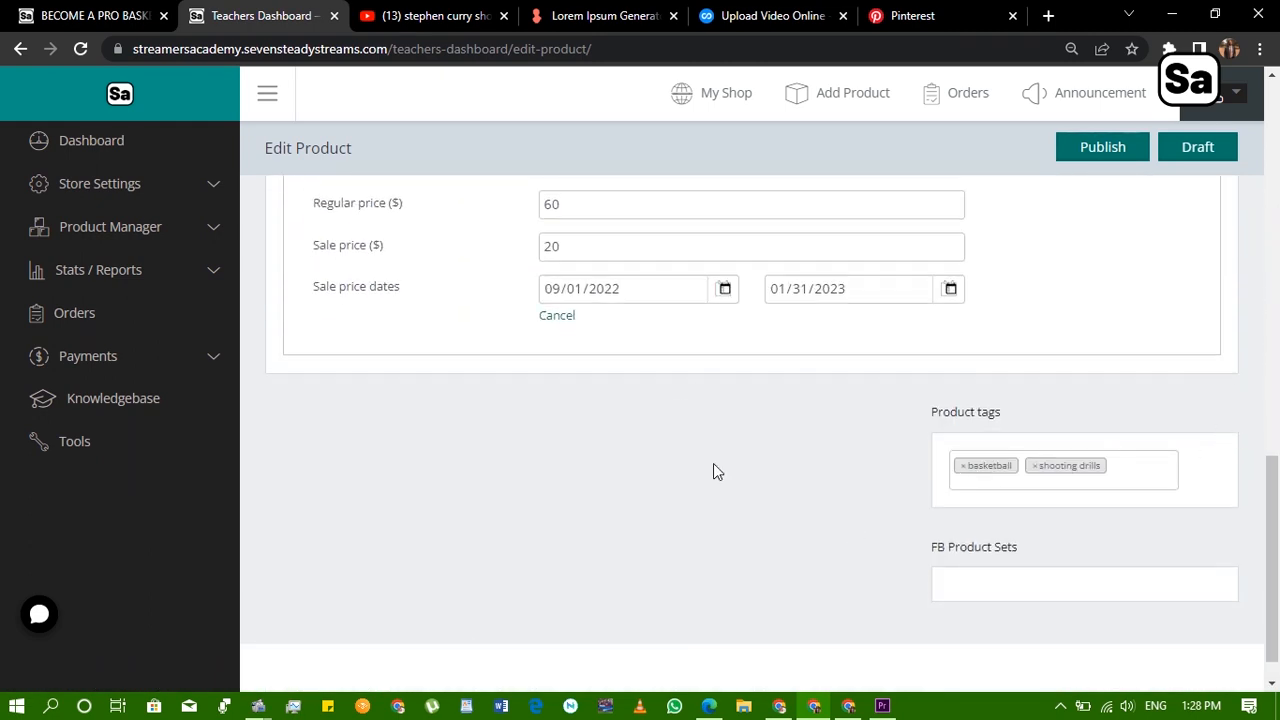
scroll(1040, 540, "down", 1)
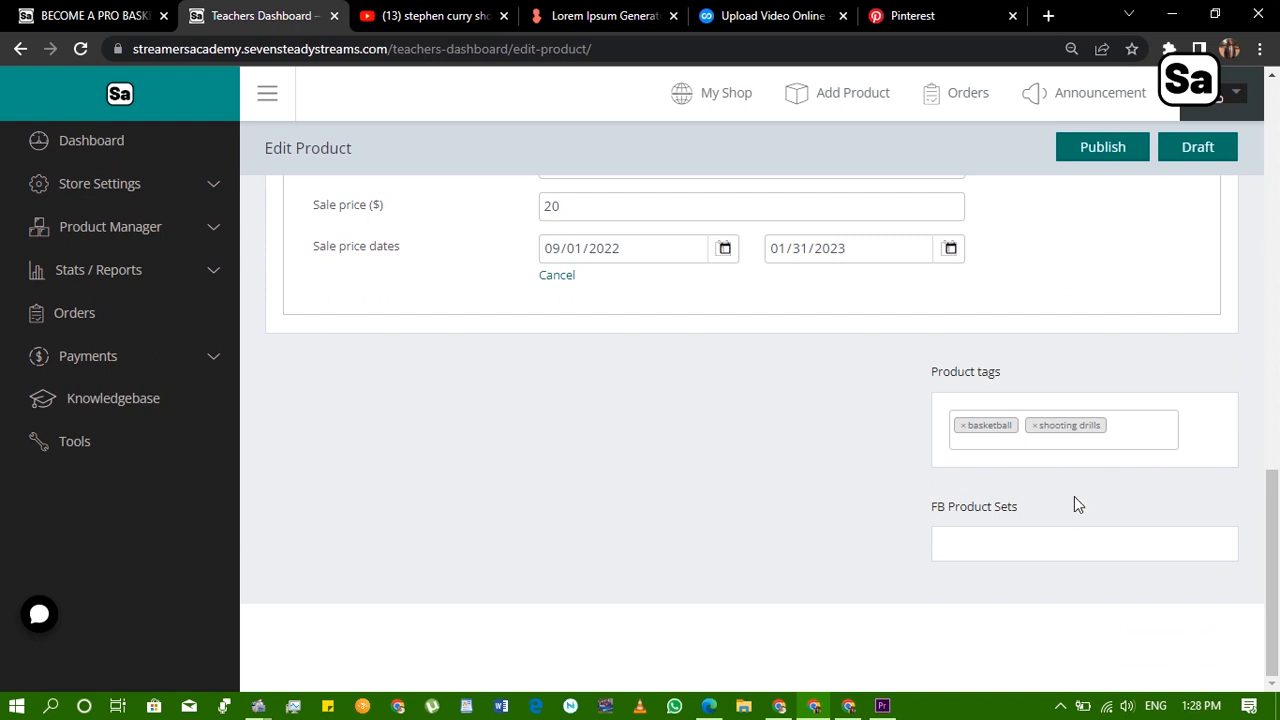
scroll(1078, 440, "up", 5)
left_click(1101, 150)
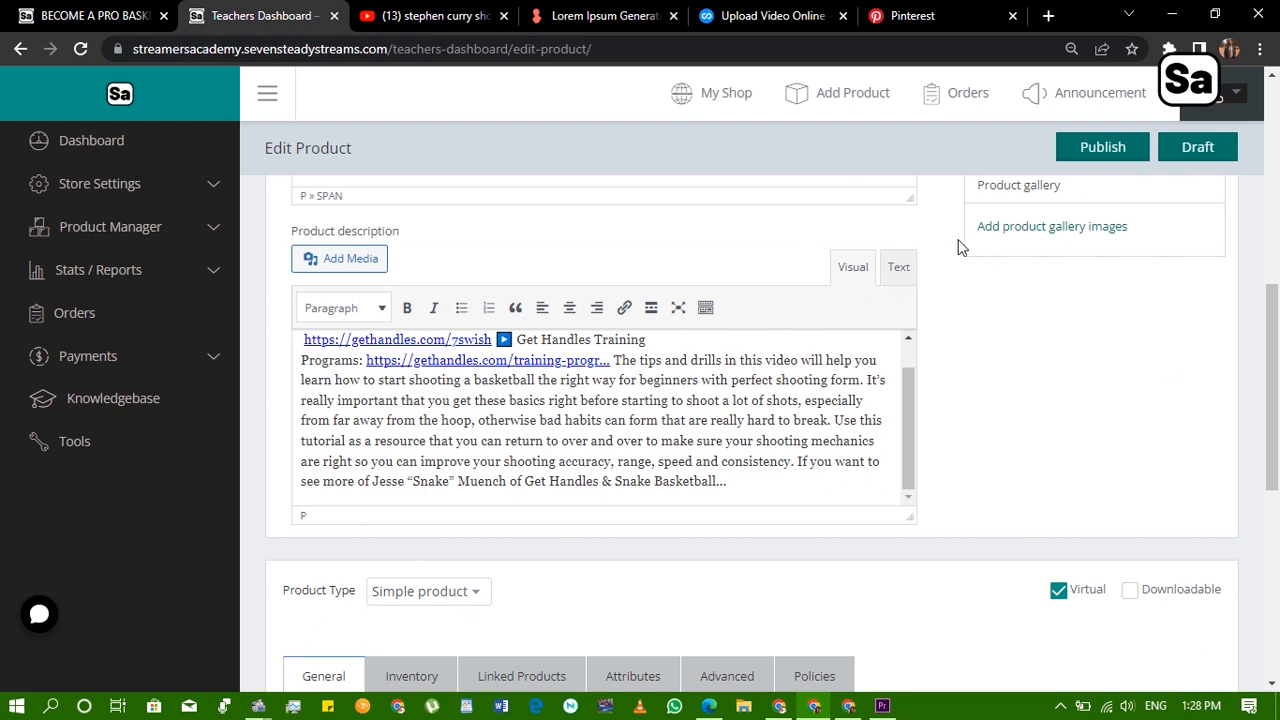
Set STEPH-30.jpg from the media library as the product image
scroll(840, 380, "down", 3)
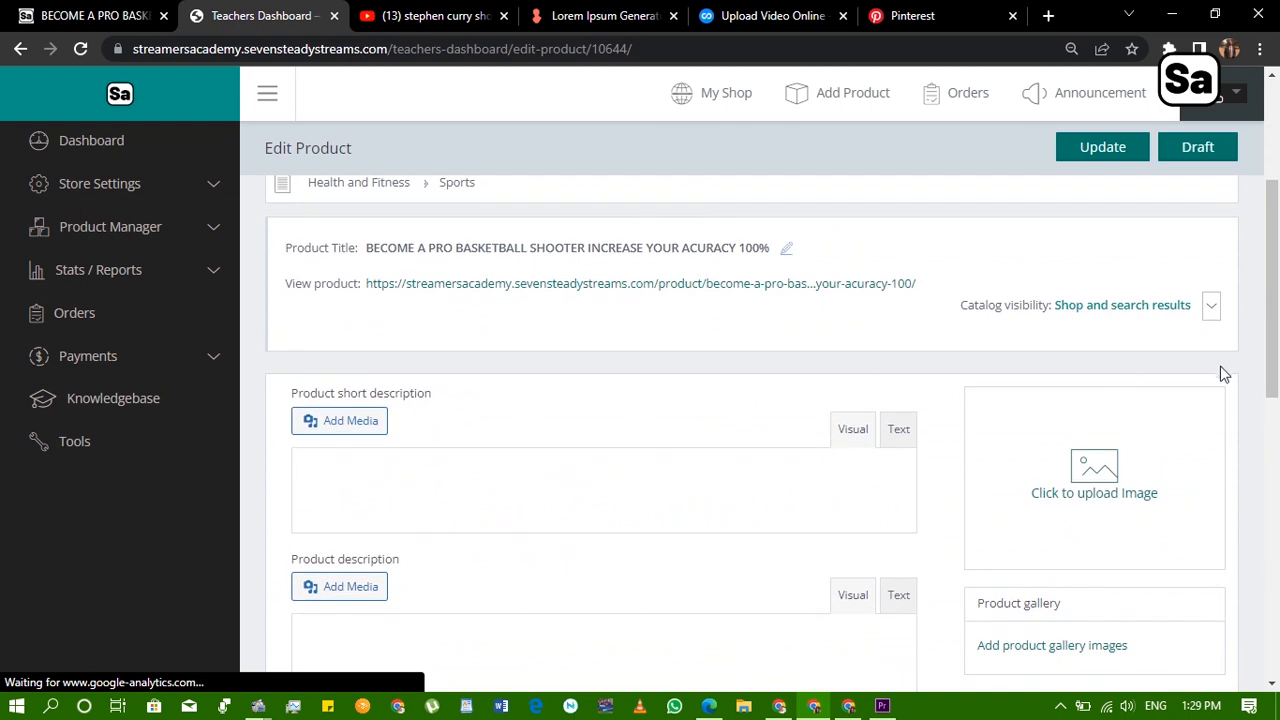
scroll(1040, 400, "down", 2)
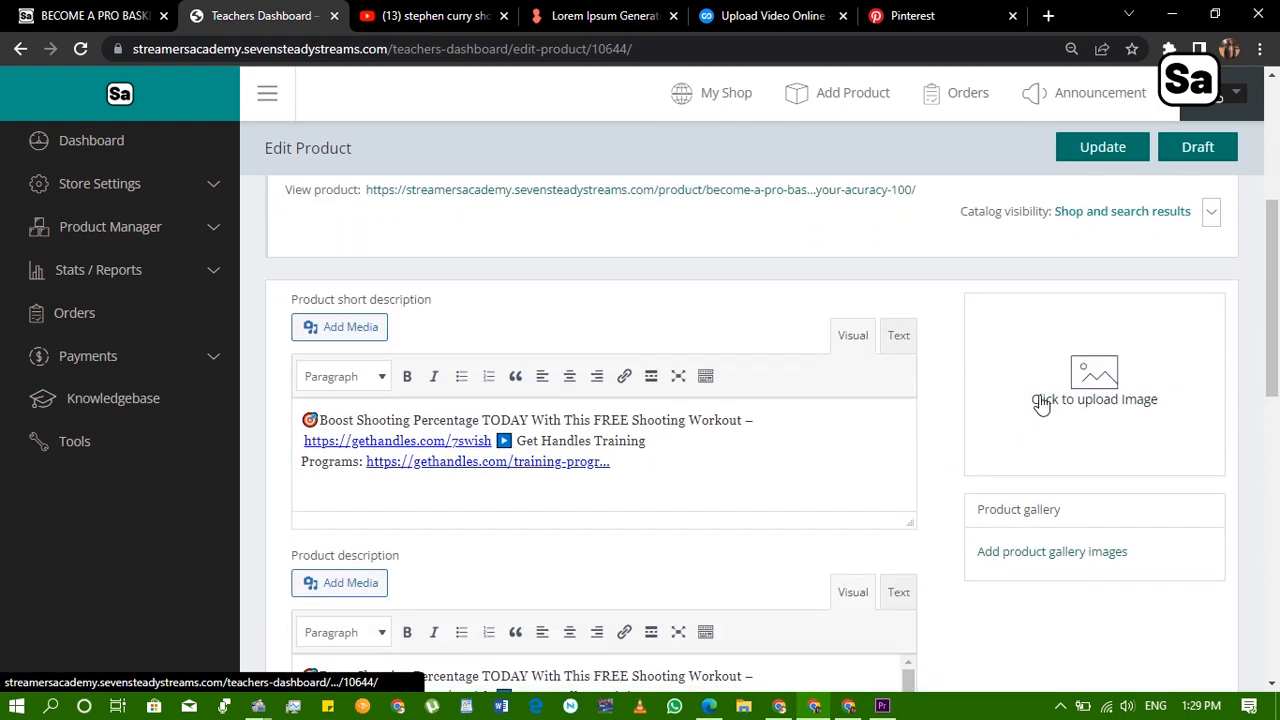
left_click(1100, 402)
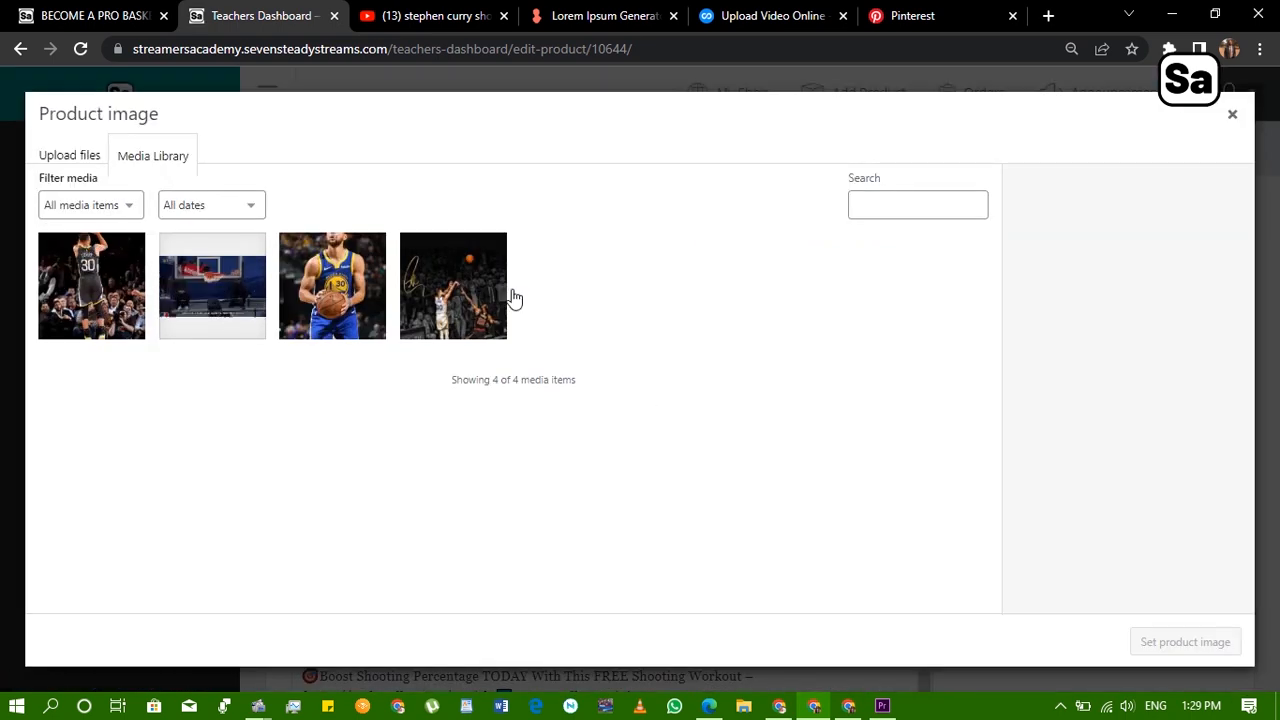
left_click(425, 295)
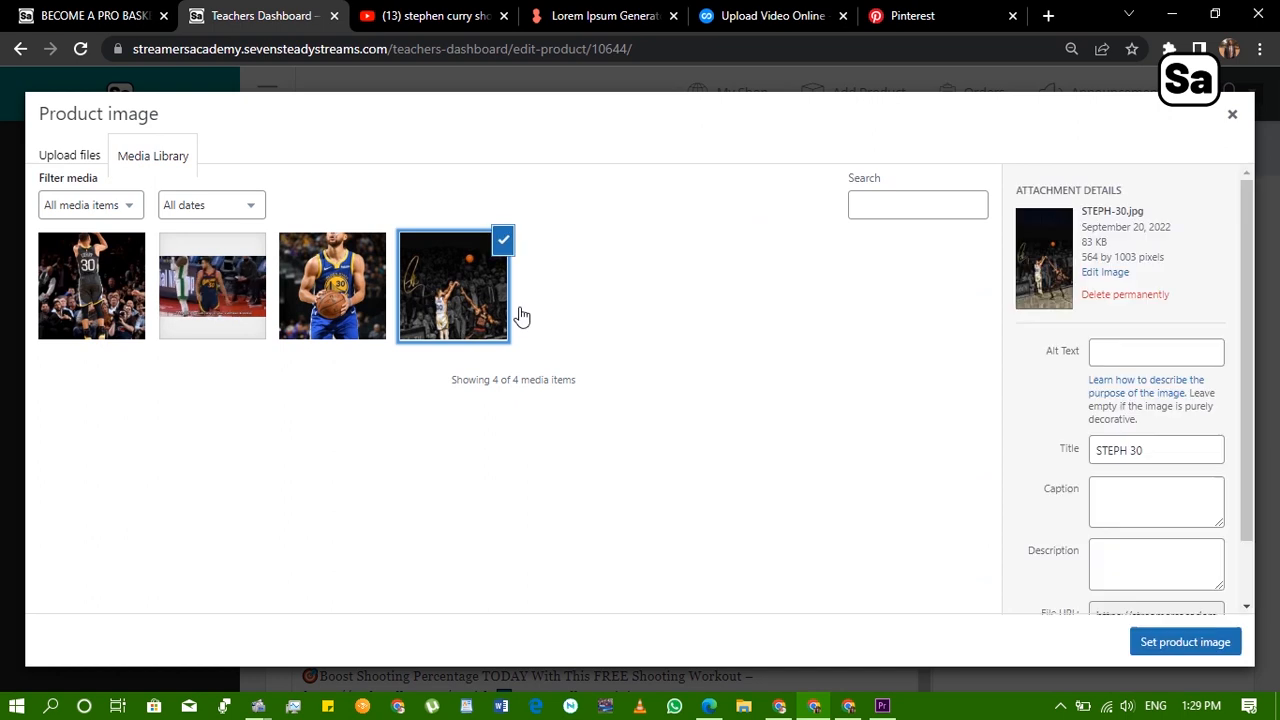
left_click(1185, 642)
Add sc33.jpg and SC-30.jpg from the media library to the product gallery
scroll(1110, 530, "down", 2)
left_click(1074, 454)
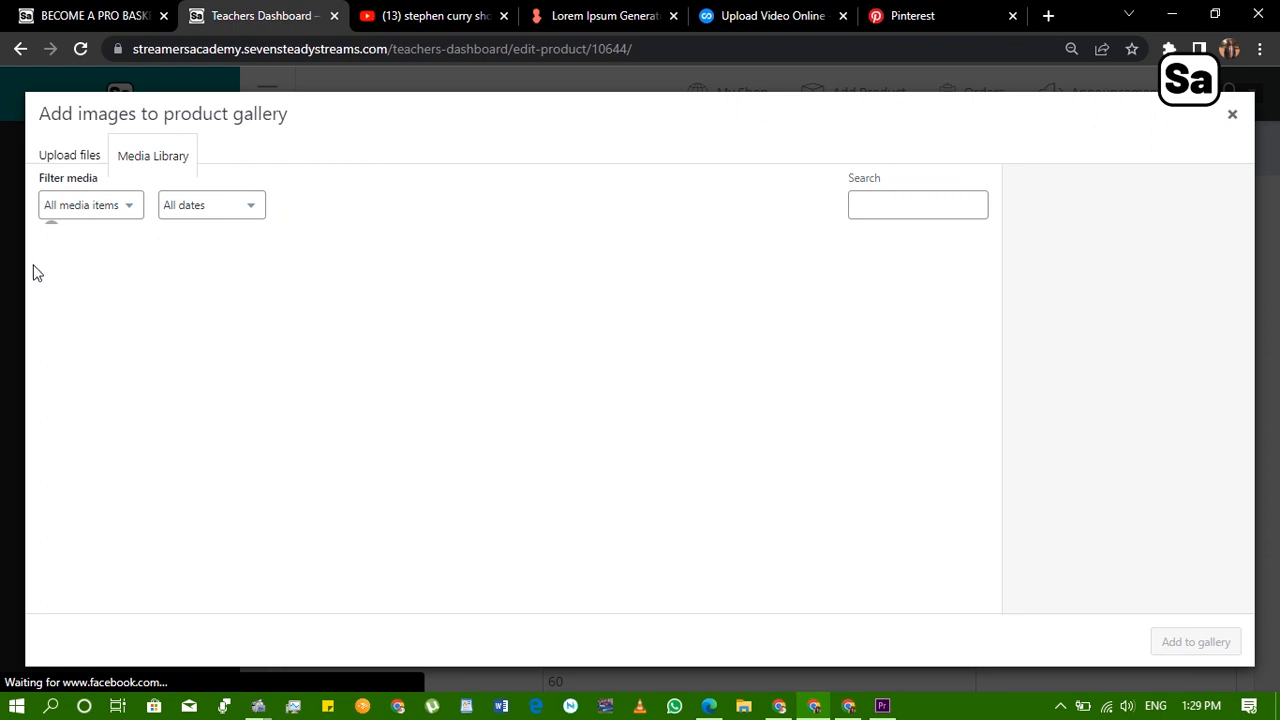
left_click(95, 290)
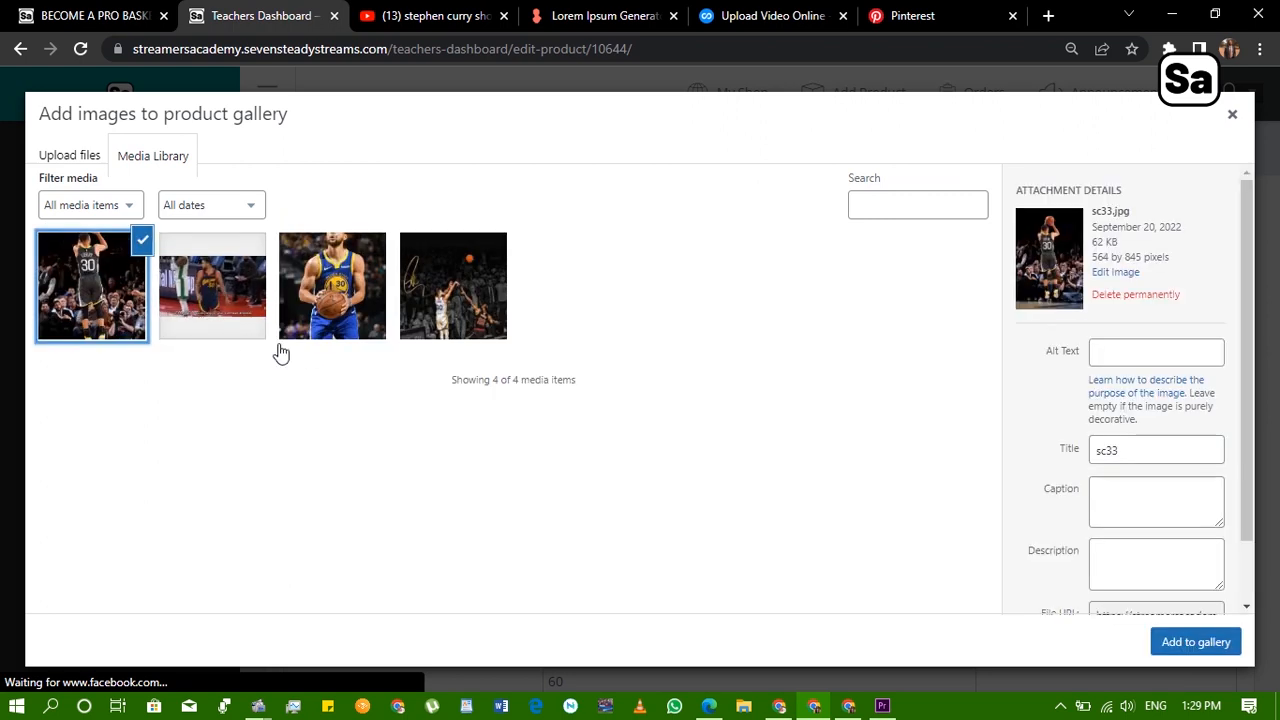
left_click(350, 318)
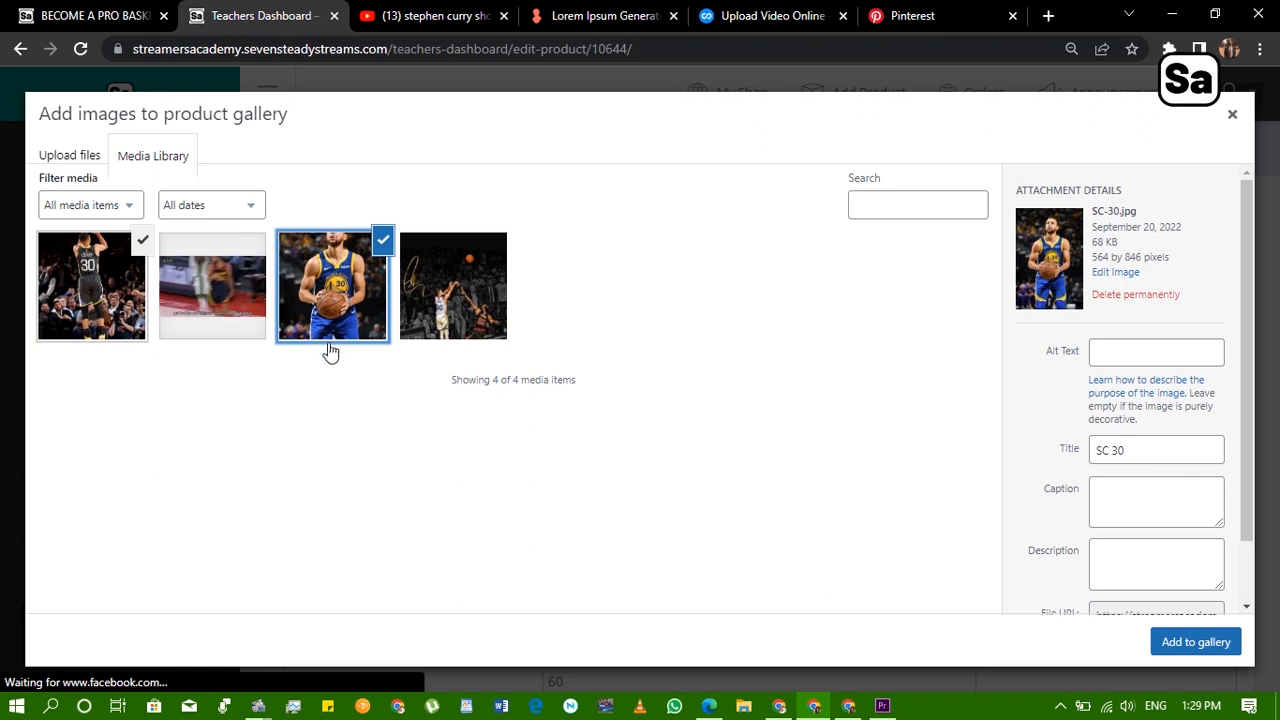
left_click(1196, 641)
scroll(1200, 600, "down", 3)
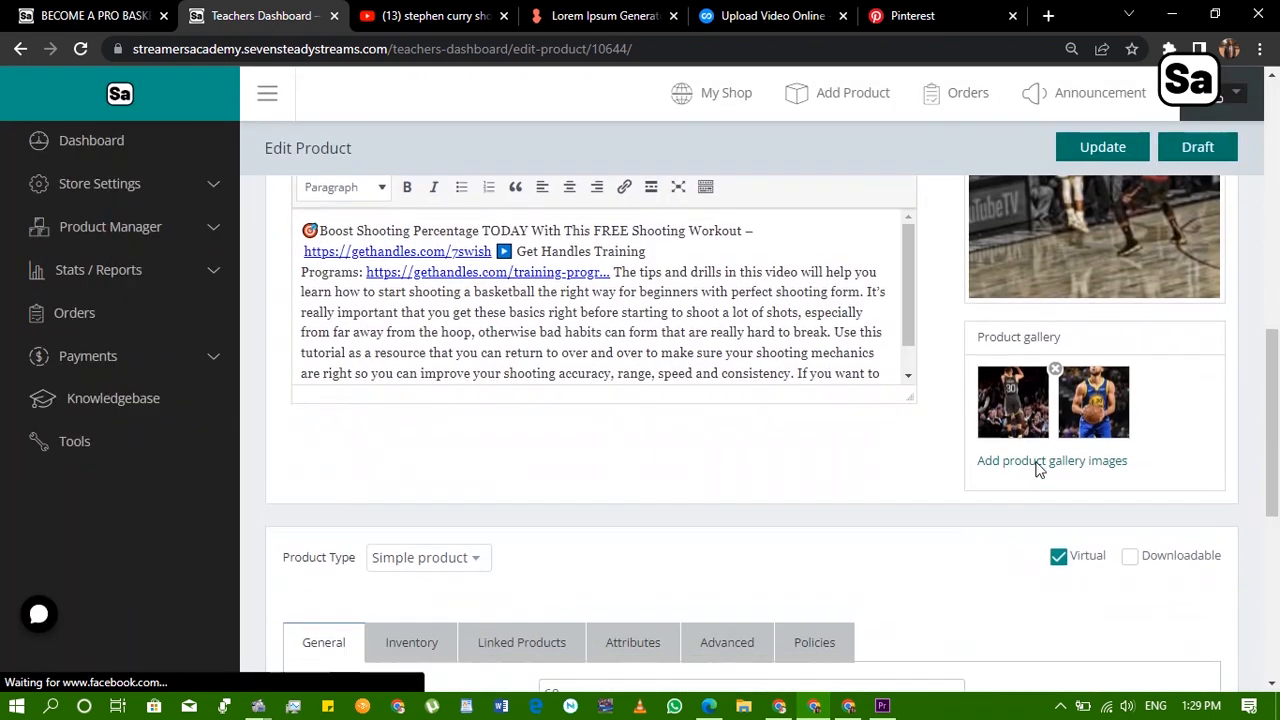
Look over the product's catalog visibility options and remaining details, and return to the basketball course page
scroll(1160, 532, "up", 12)
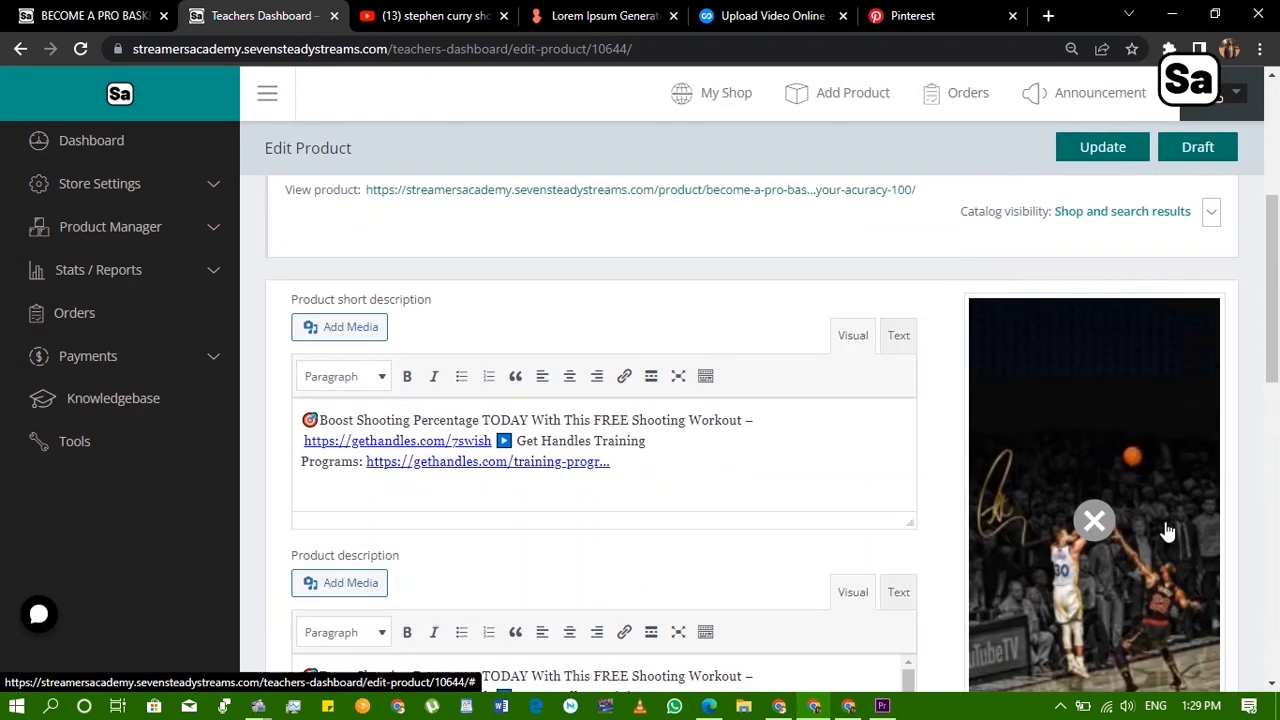
scroll(900, 508, "up", 1)
scroll(1050, 560, "down", 1)
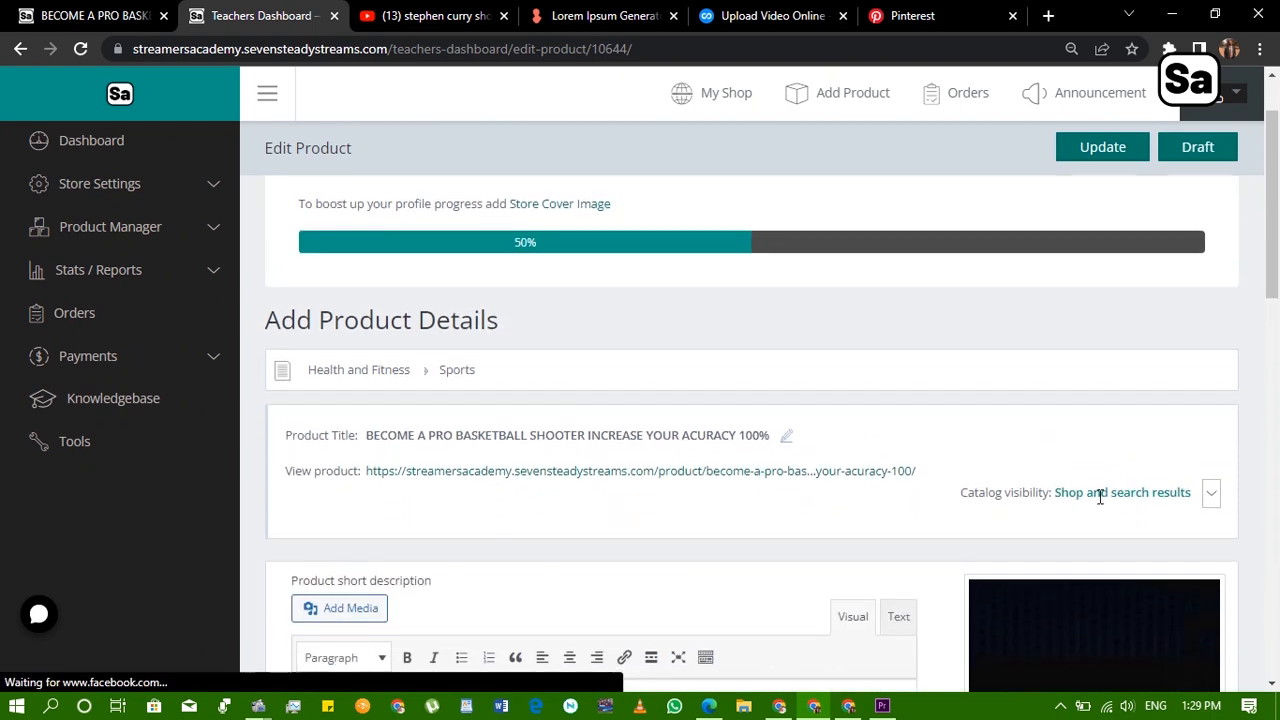
left_click(1212, 493)
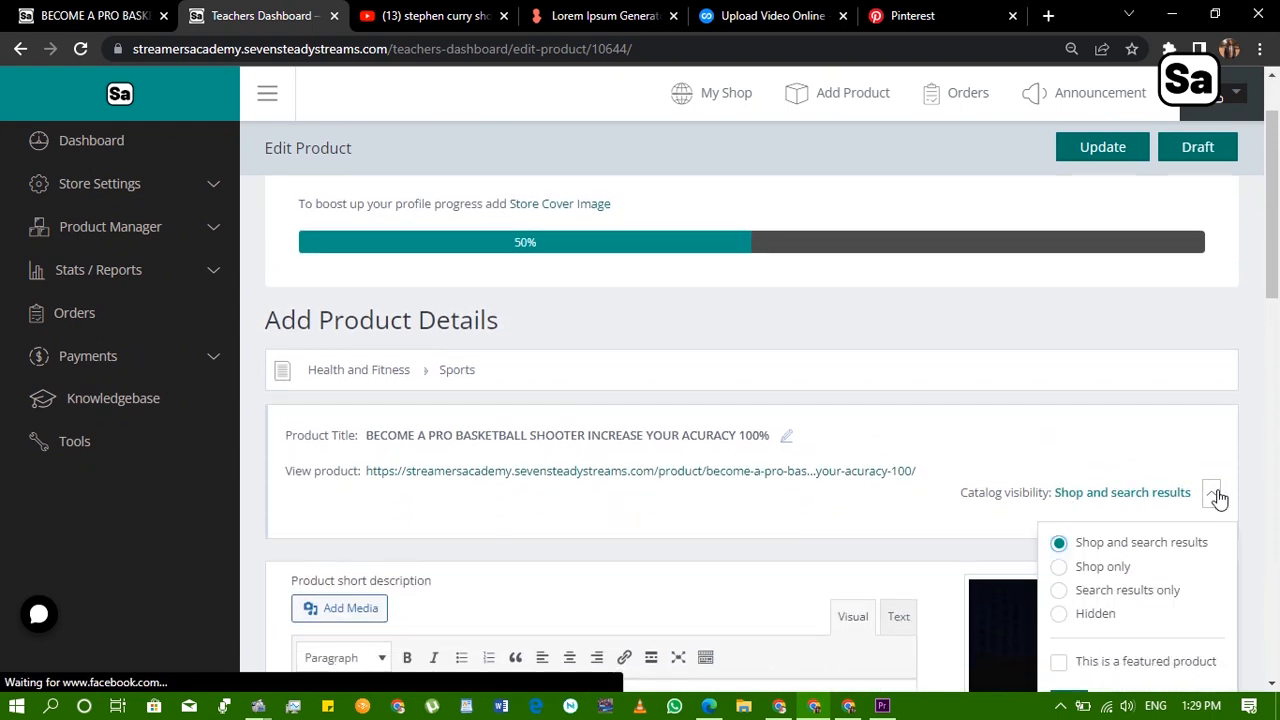
left_click(1214, 495)
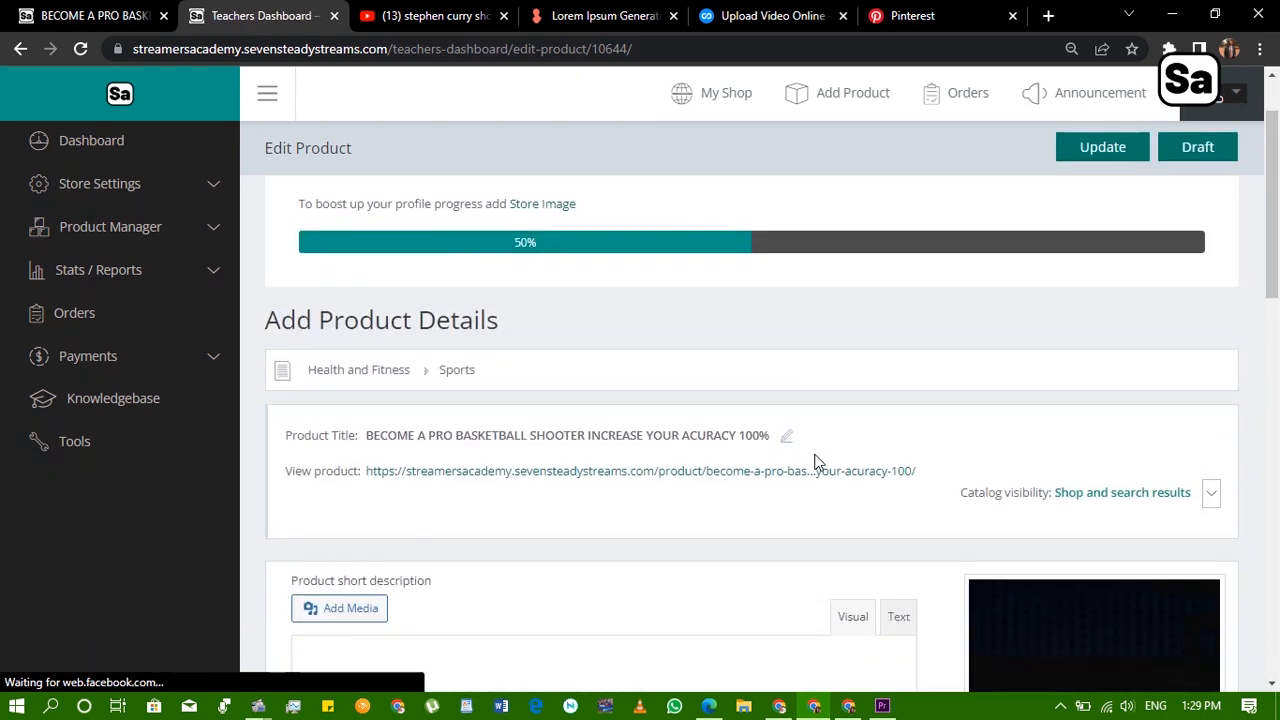
scroll(783, 363, "down", 20)
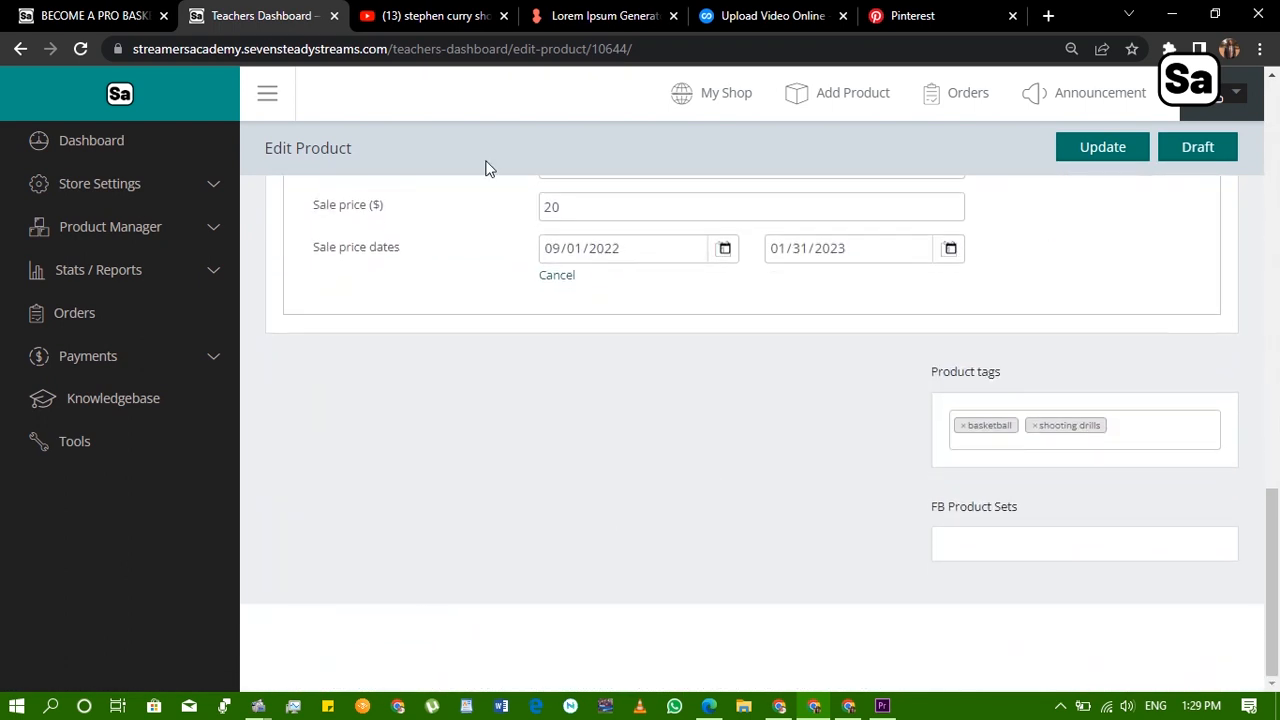
left_click(90, 16)
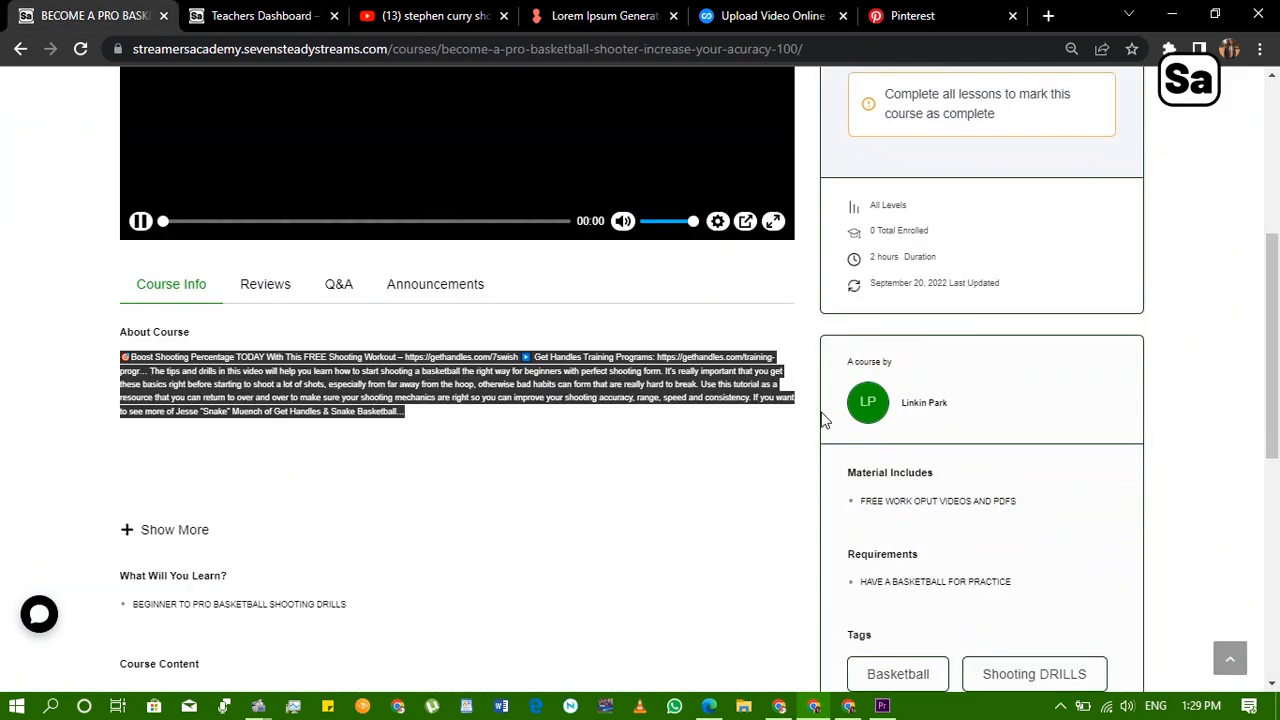
Return to the basketball course's edit page and copy the course title
scroll(1163, 419, "down", 4)
scroll(654, 420, "up", 9)
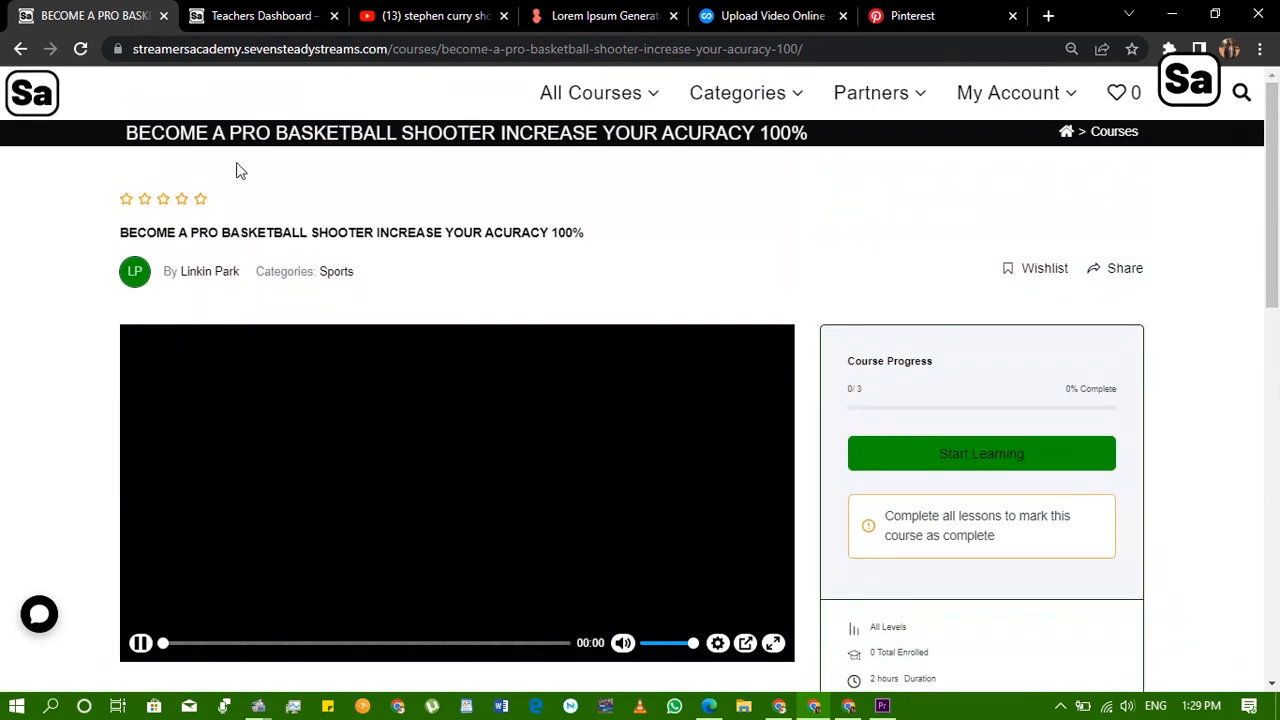
left_click(20, 49)
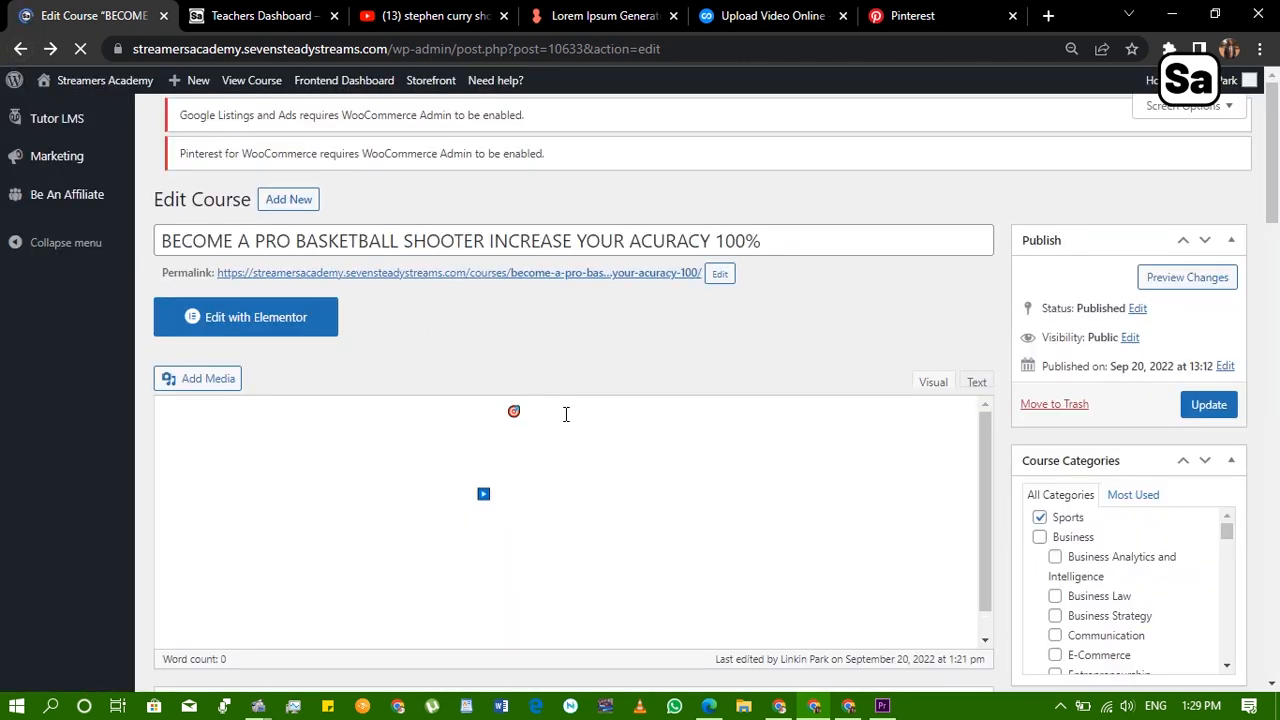
scroll(693, 420, "down", 4)
scroll(693, 420, "down", 8)
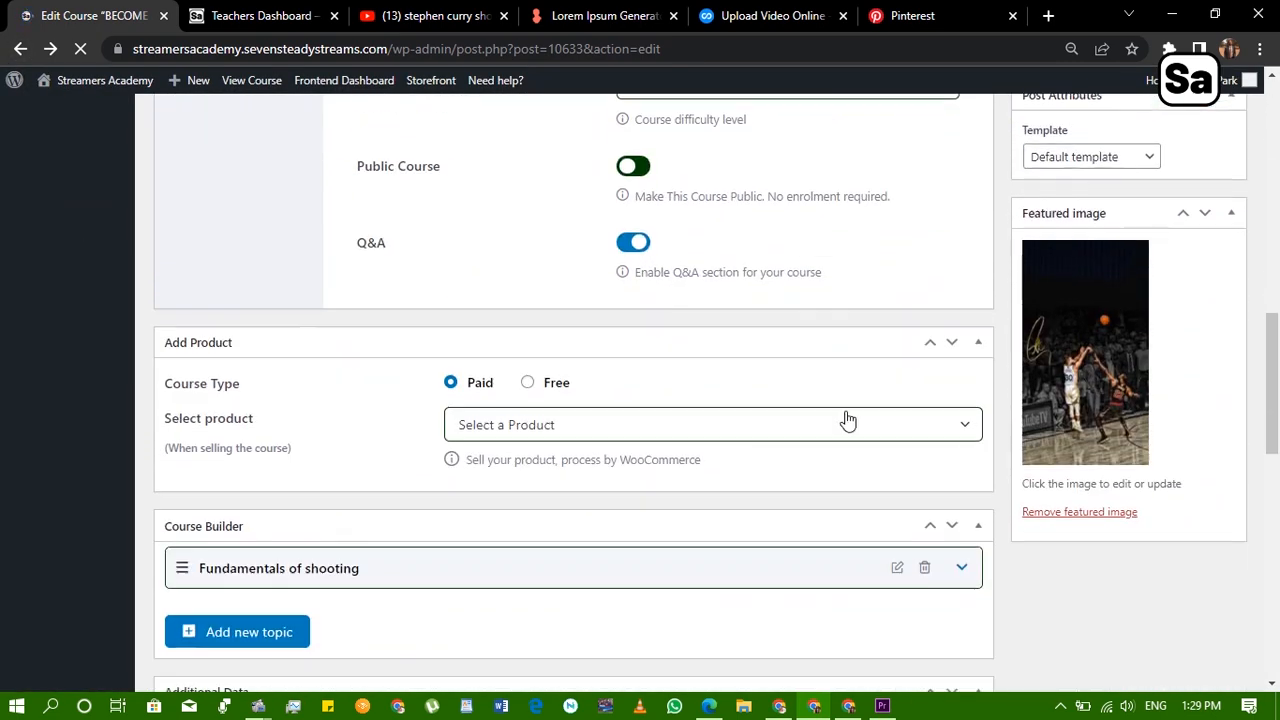
left_click(966, 426)
scroll(654, 466, "down", 3)
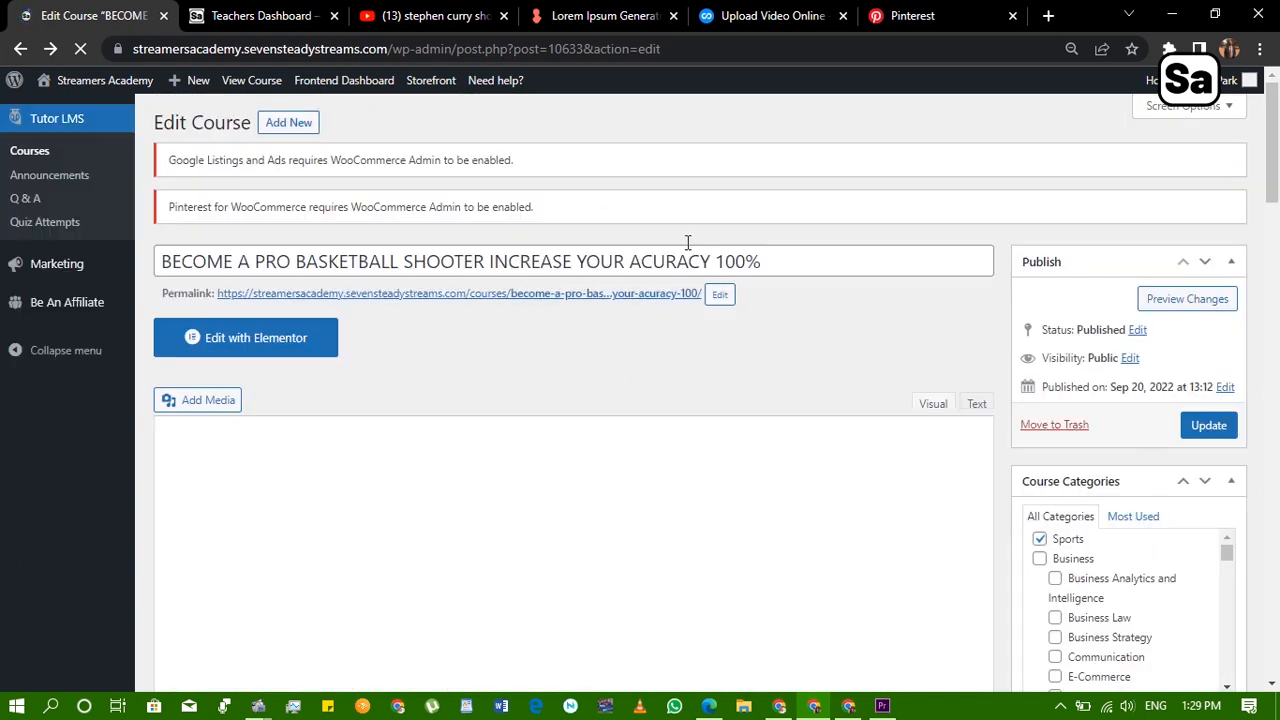
left_click_drag(817, 268, 140, 286)
key("ctrl+c")
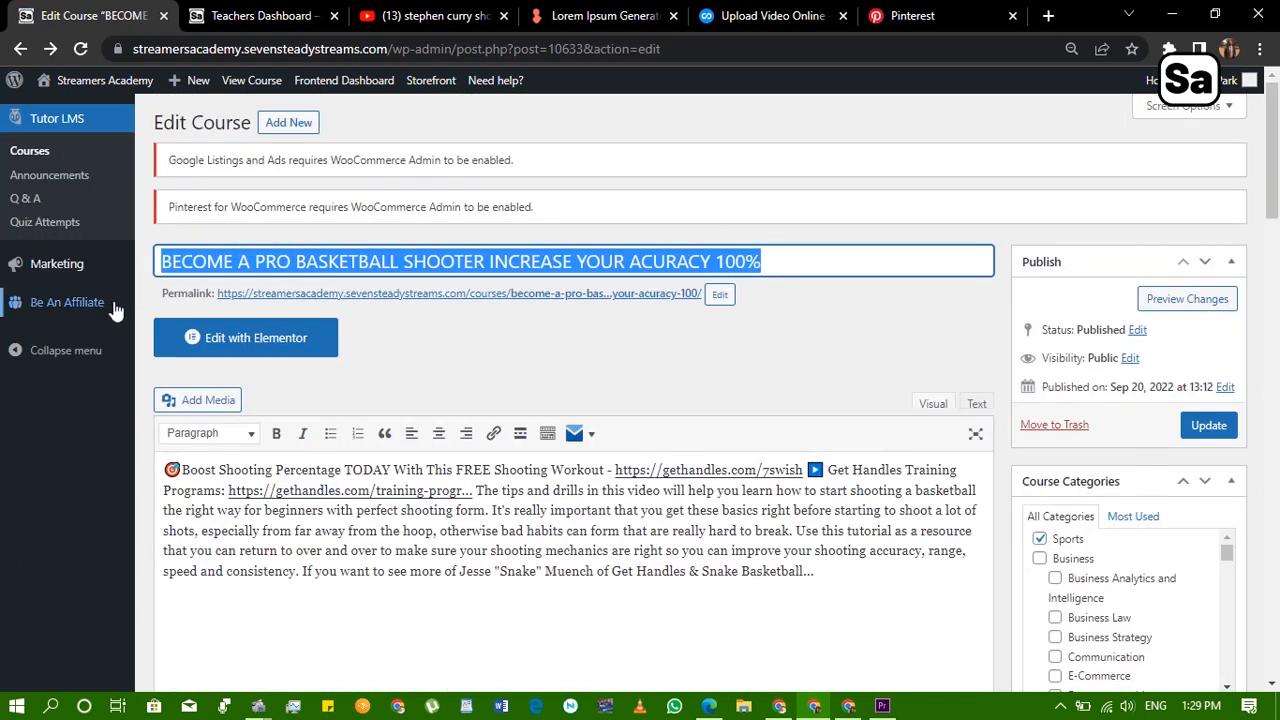
Link the paid course to the product BECOME A PRO BASKETBALL SHOOTER INCREASE YOUR ACURACY 100% and update the course
scroll(920, 505, "down", 10)
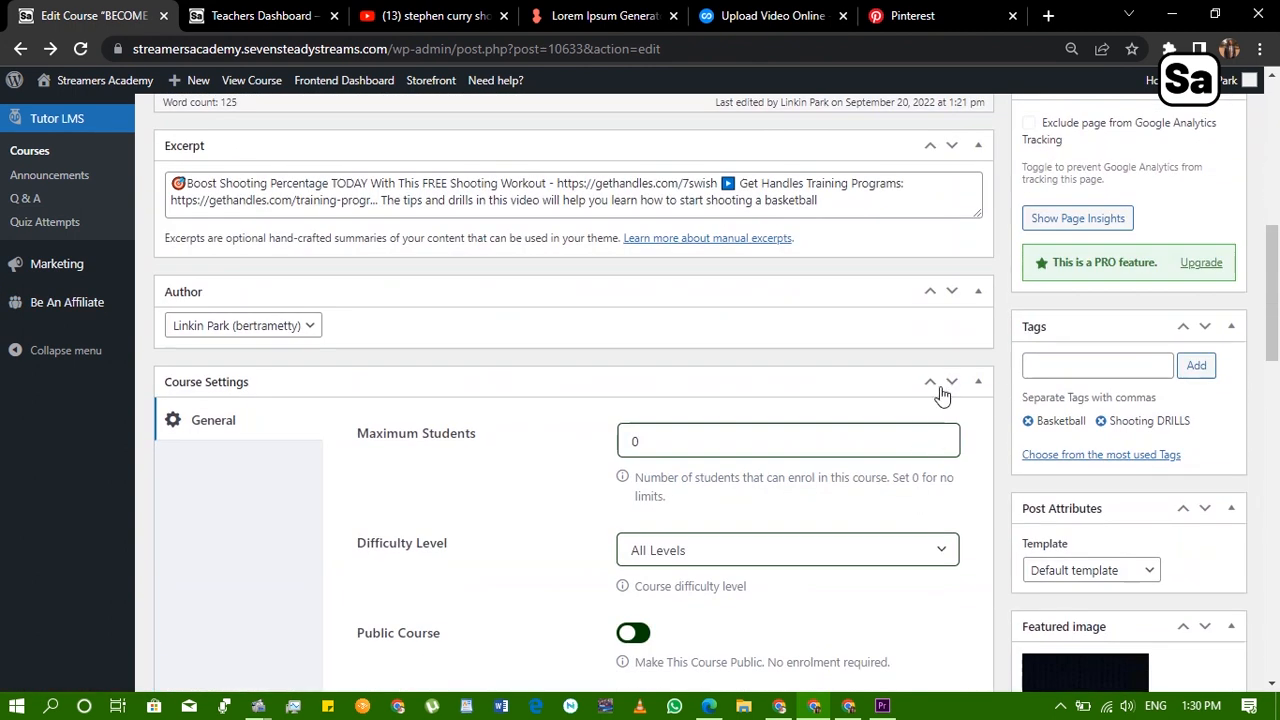
scroll(807, 472, "down", 4)
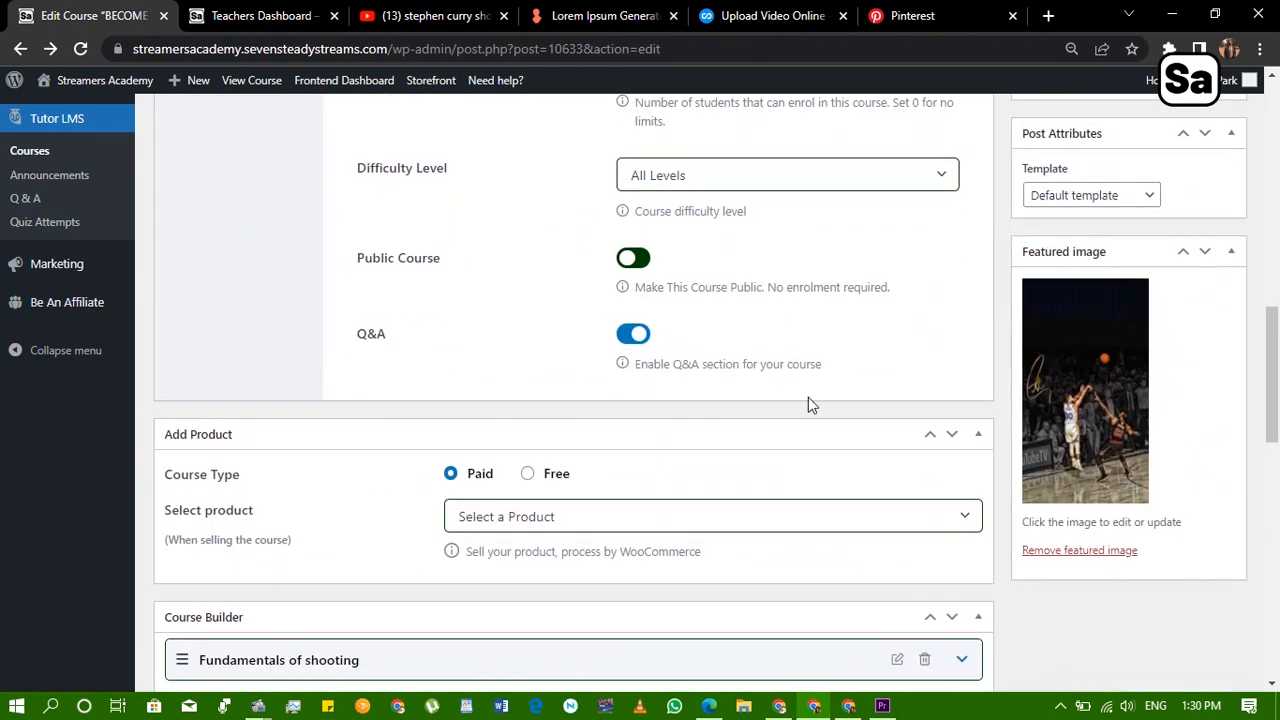
left_click(868, 520)
key("ctrl+v")
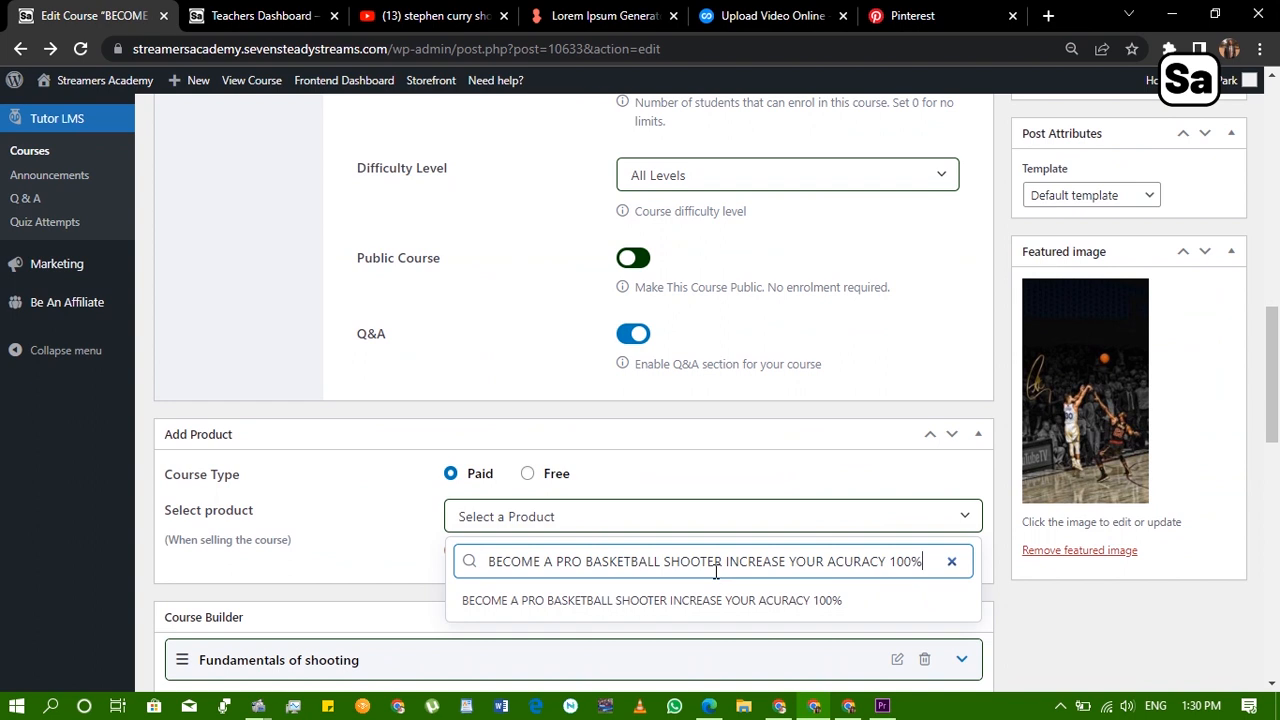
left_click(657, 601)
scroll(783, 424, "up", 12)
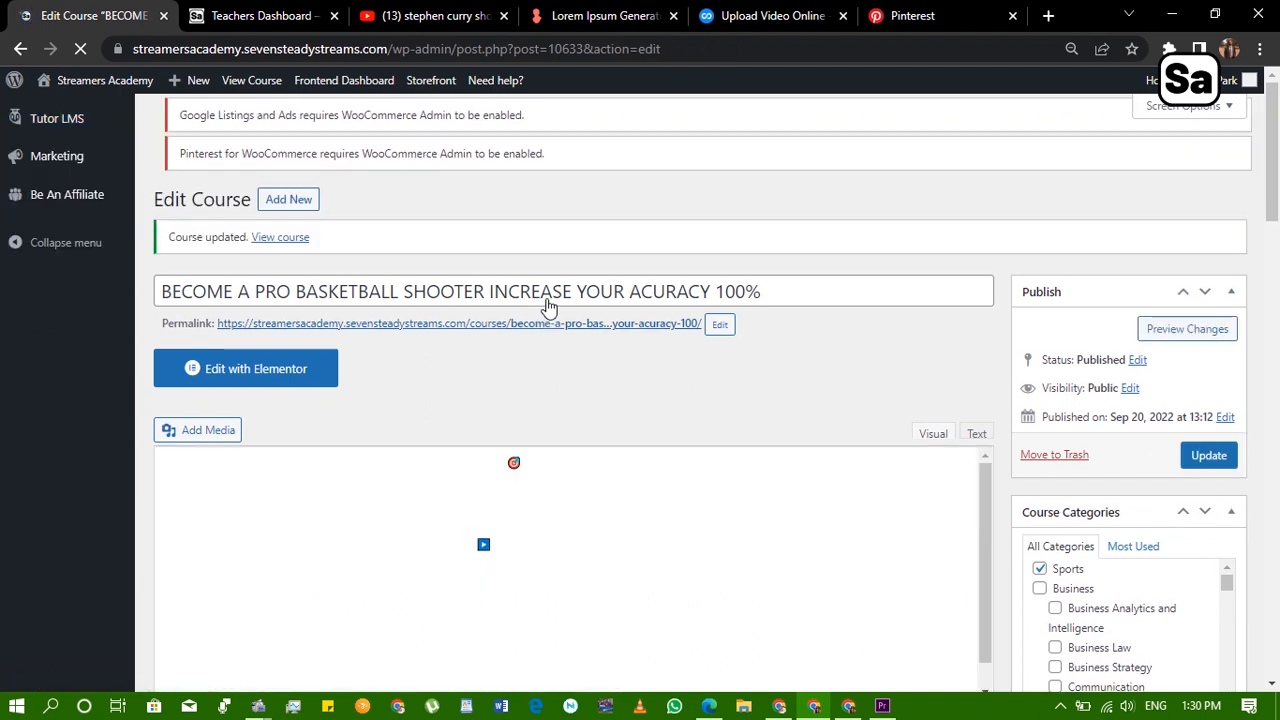
View the updated course's public page and start learning the course
left_click(280, 238)
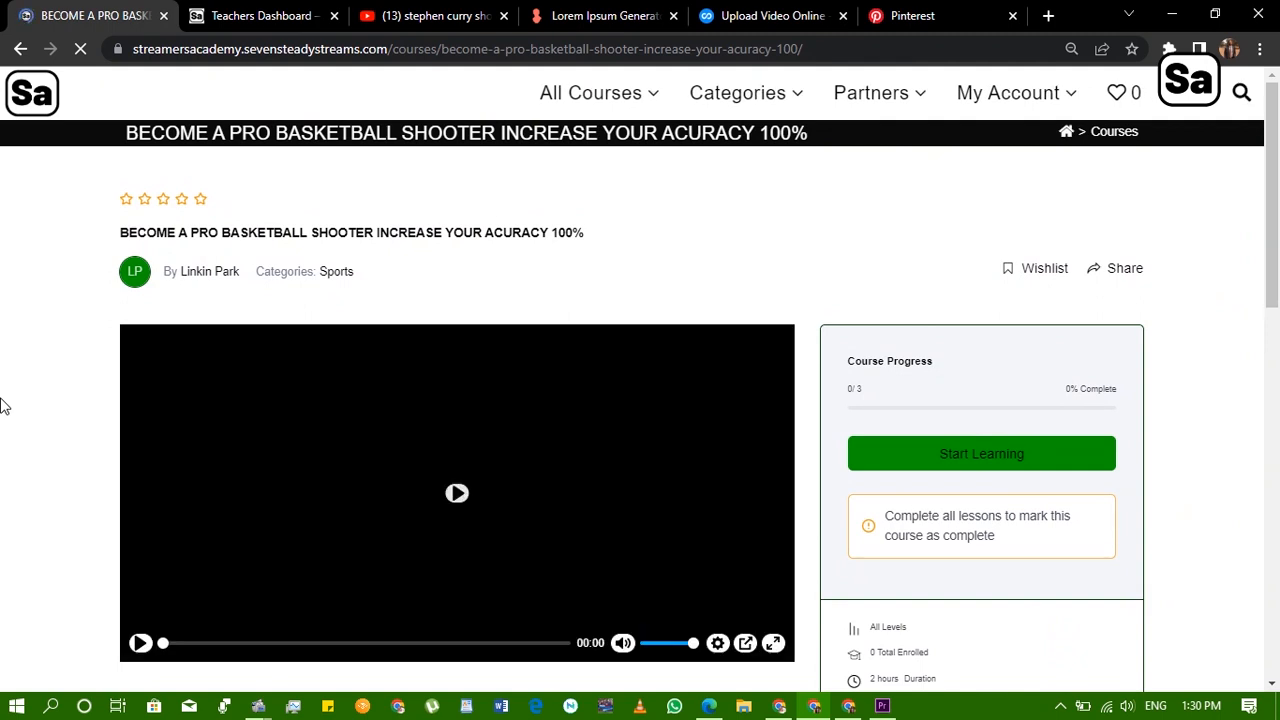
scroll(345, 290, "down", 1)
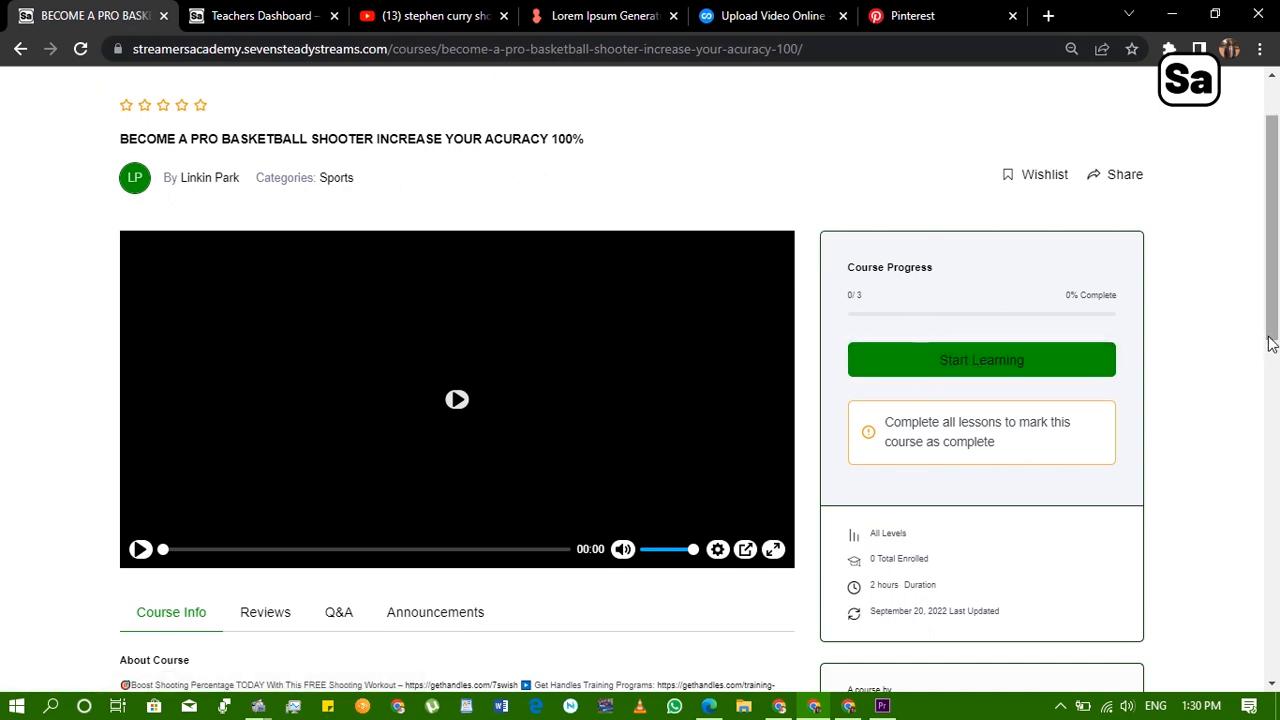
left_click(979, 347)
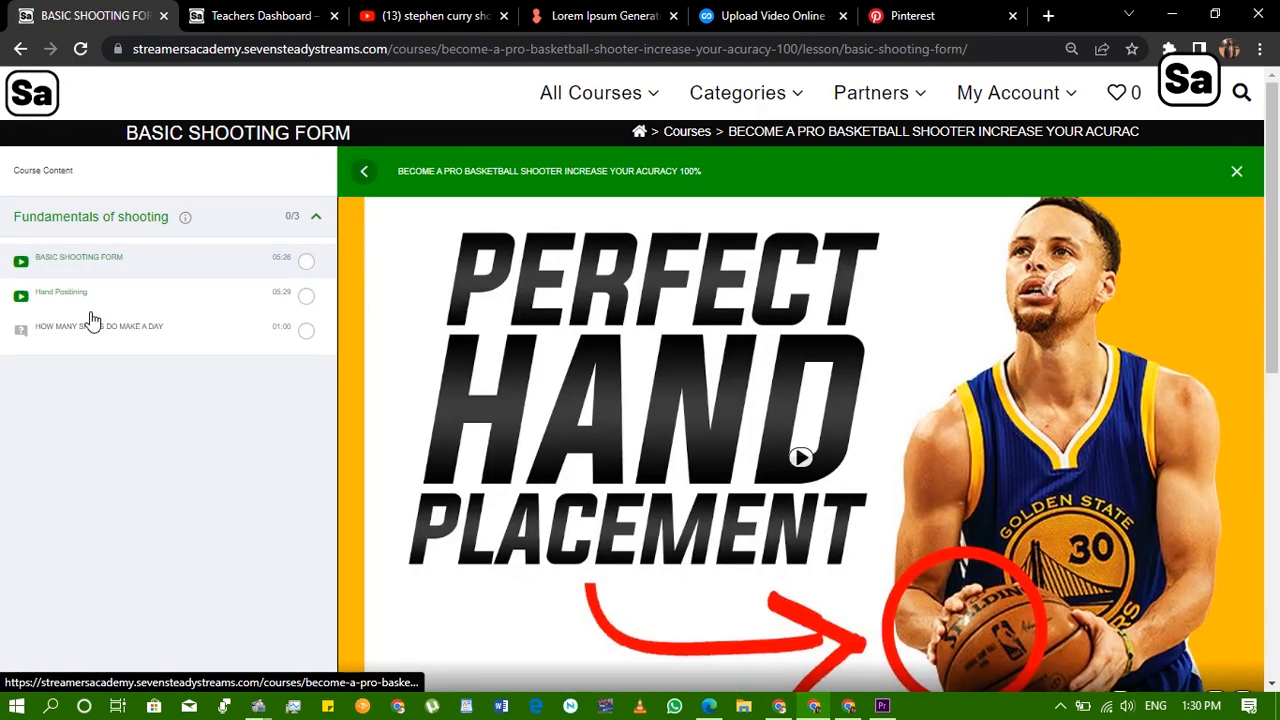
Play the BASIC SHOOTING FORM lesson video, skip ahead to about 3:07 remaining, and look over the lesson page
scroll(714, 360, "down", 4)
scroll(622, 423, "up", 2)
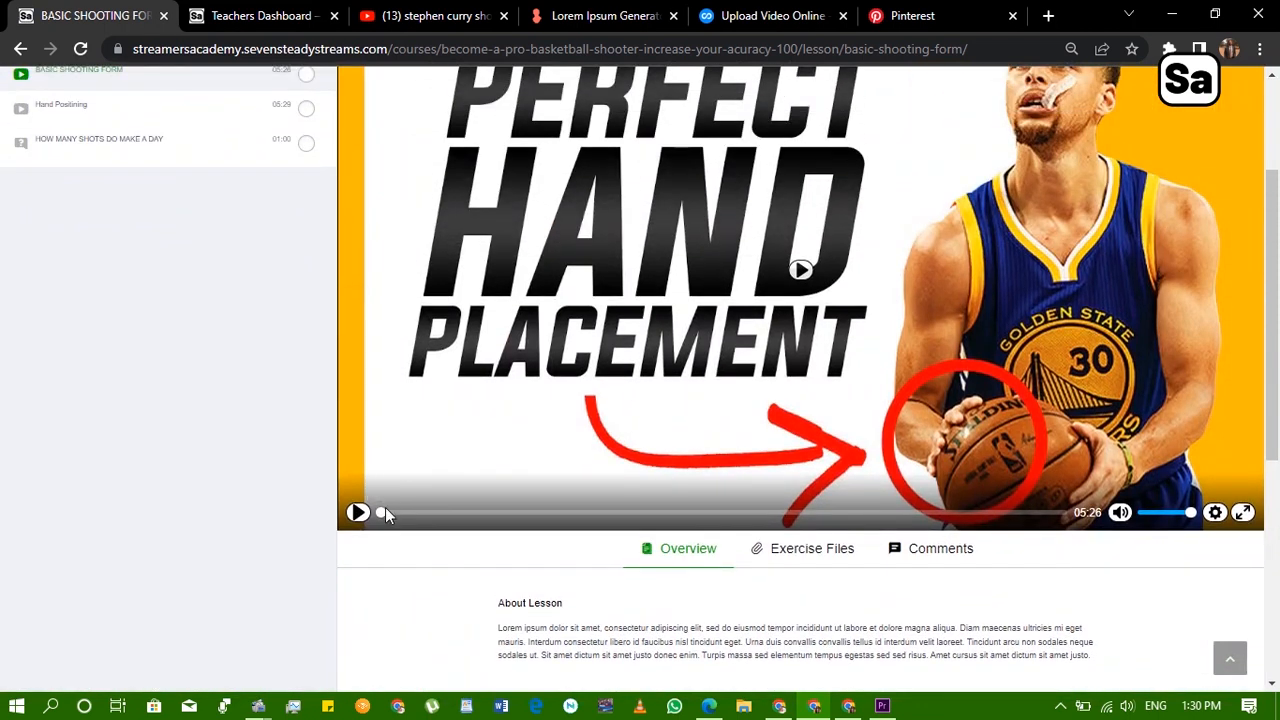
scroll(691, 434, "up", 2)
scroll(526, 470, "down", 2)
left_click(545, 468)
scroll(1000, 445, "down", 5)
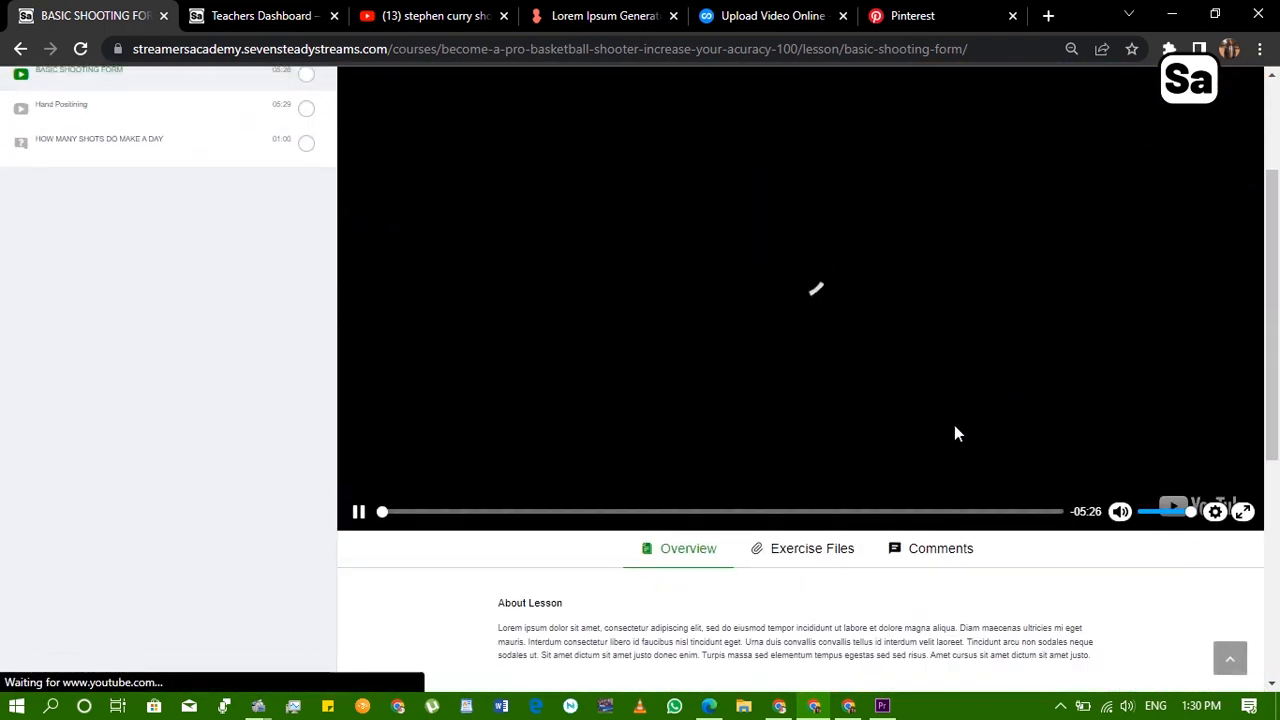
scroll(680, 370, "up", 2)
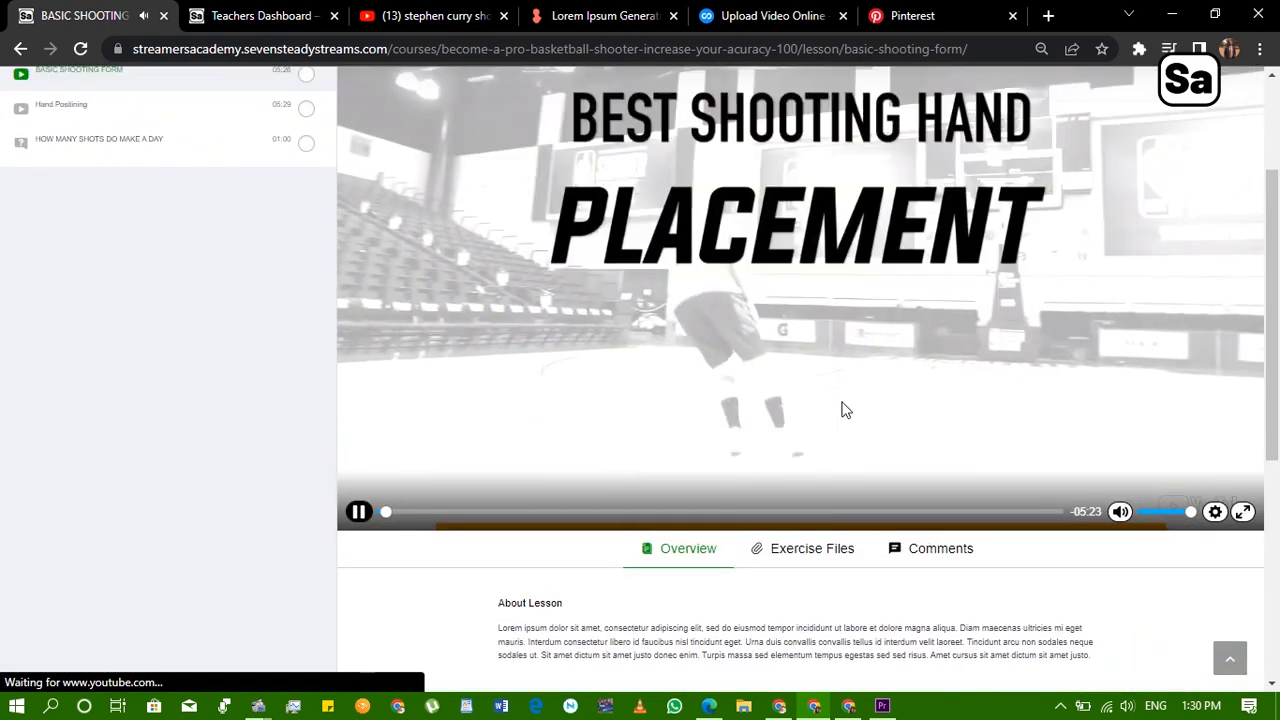
left_click_drag(437, 510, 669, 508)
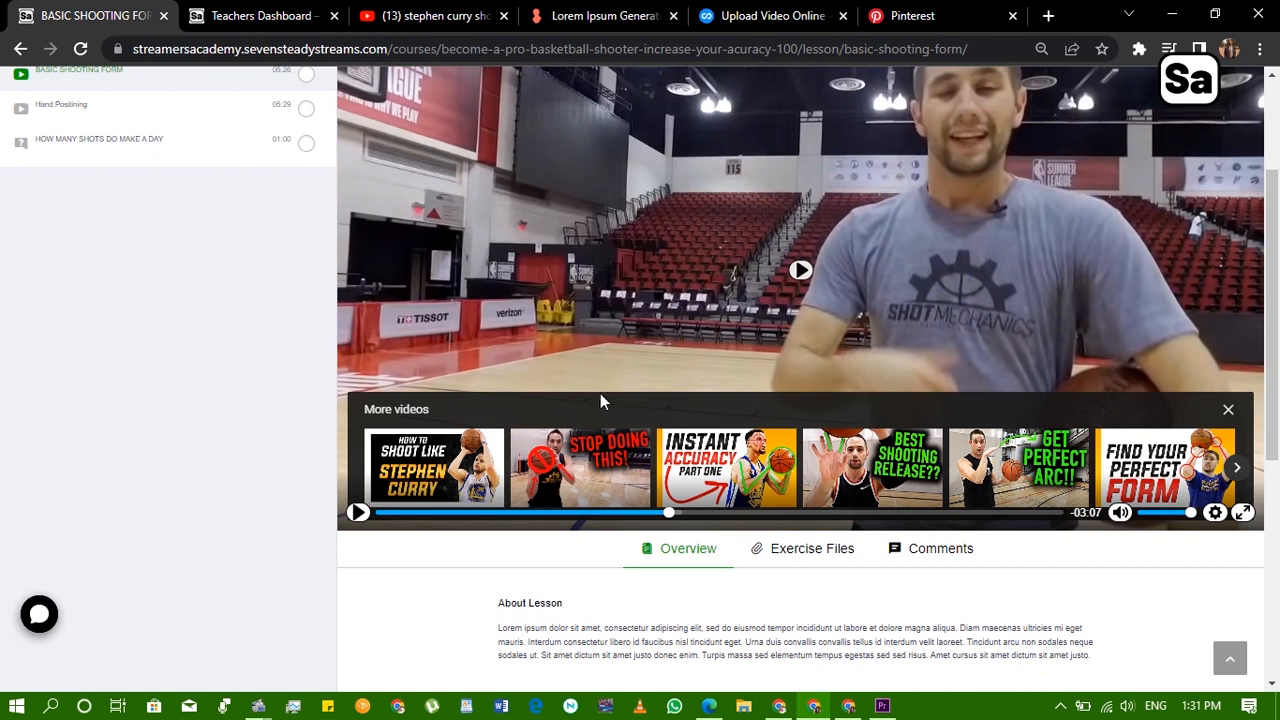
scroll(600, 400, "up", 2)
scroll(720, 400, "down", 3)
scroll(518, 368, "up", 1)
scroll(851, 265, "up", 1)
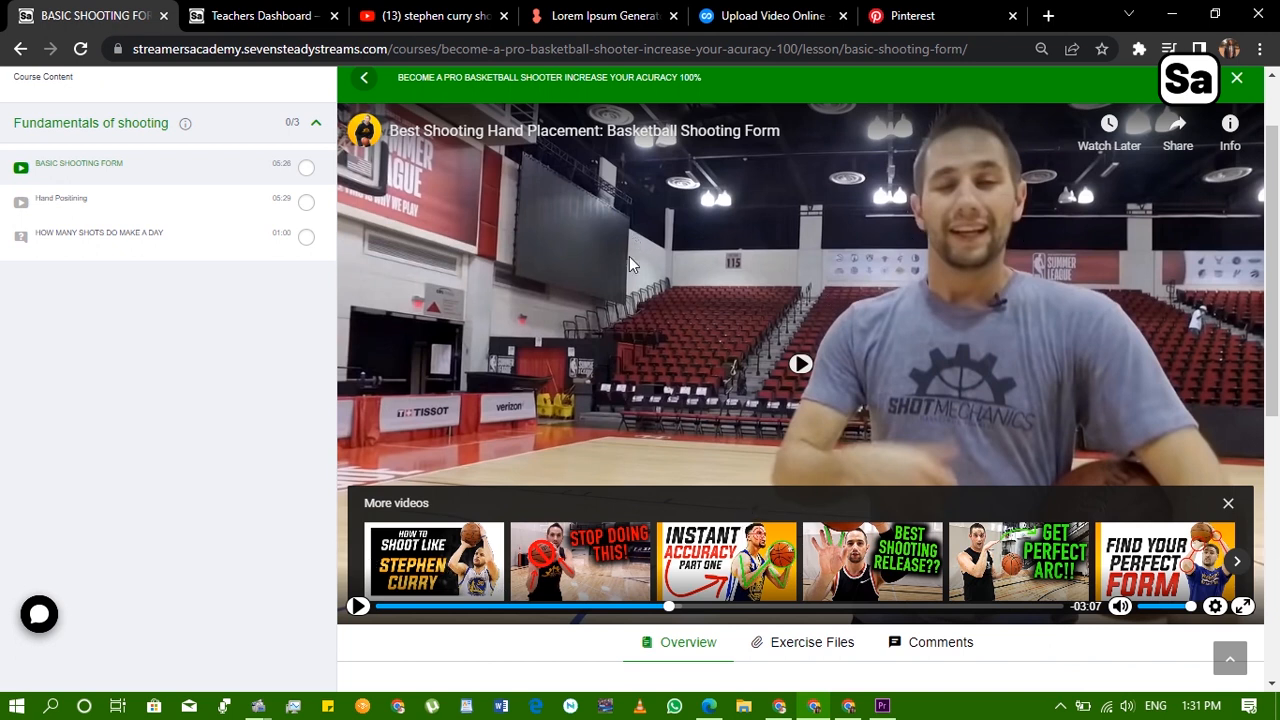
scroll(630, 264, "up", 1)
scroll(717, 306, "down", 2)
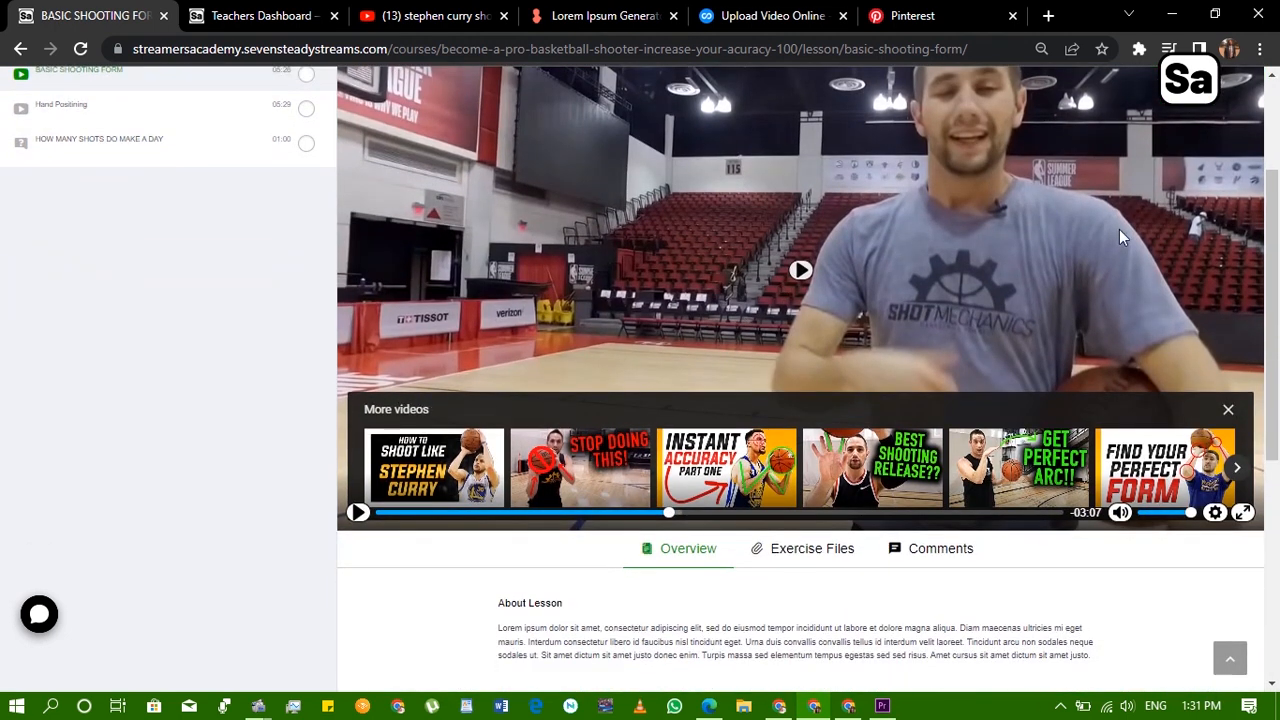
Look at the Streamable and YouTube sites as video hosting sources and return to the BASIC SHOOTING FORM lesson
left_click(780, 12)
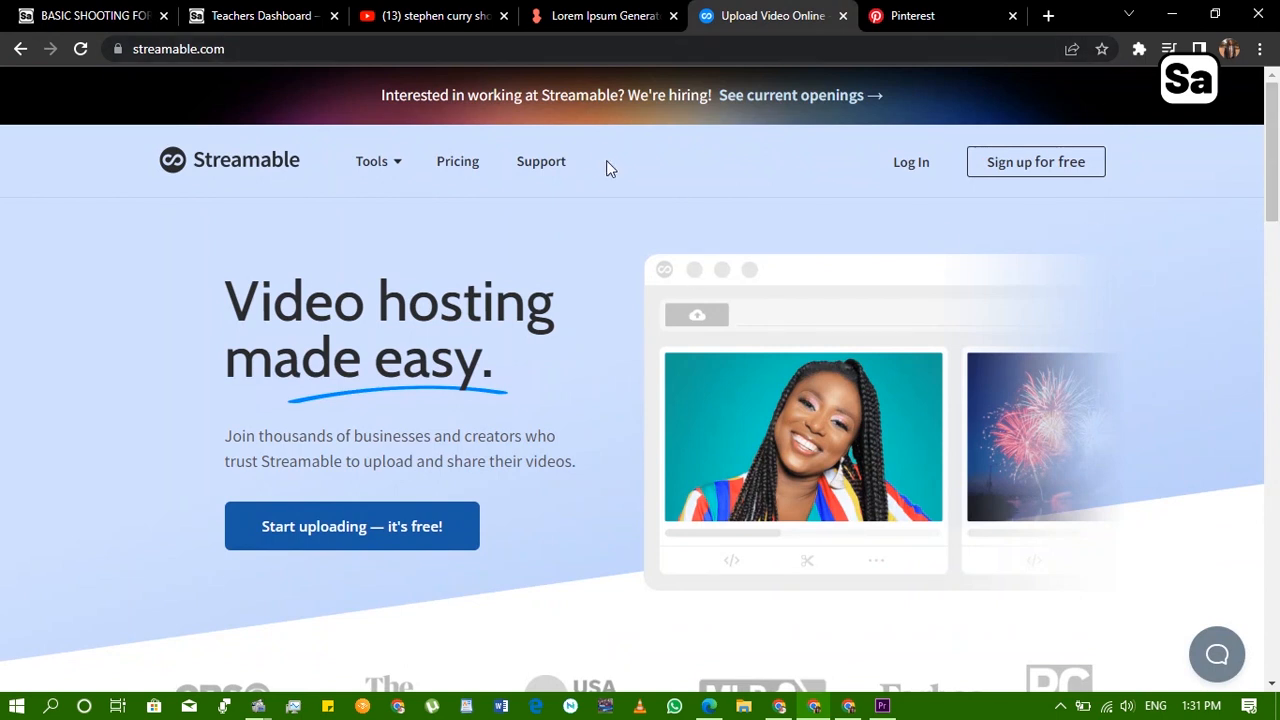
left_click(632, 10)
left_click(774, 12)
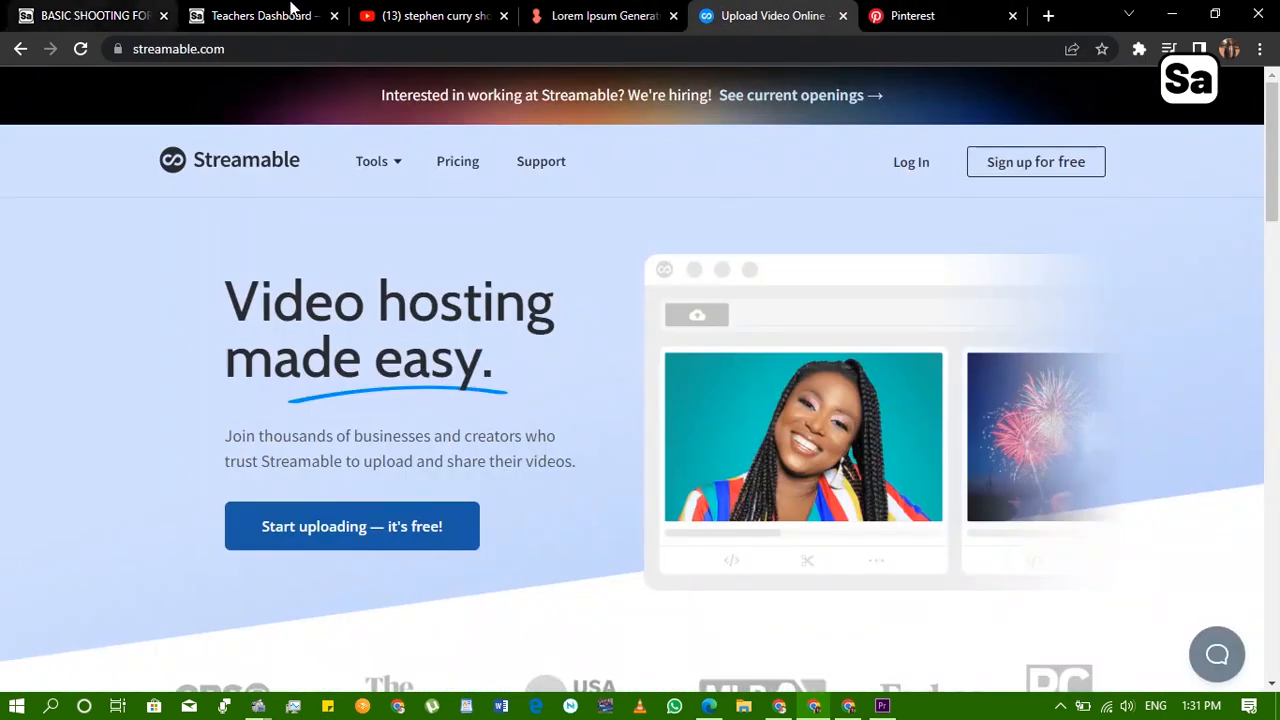
left_click(450, 10)
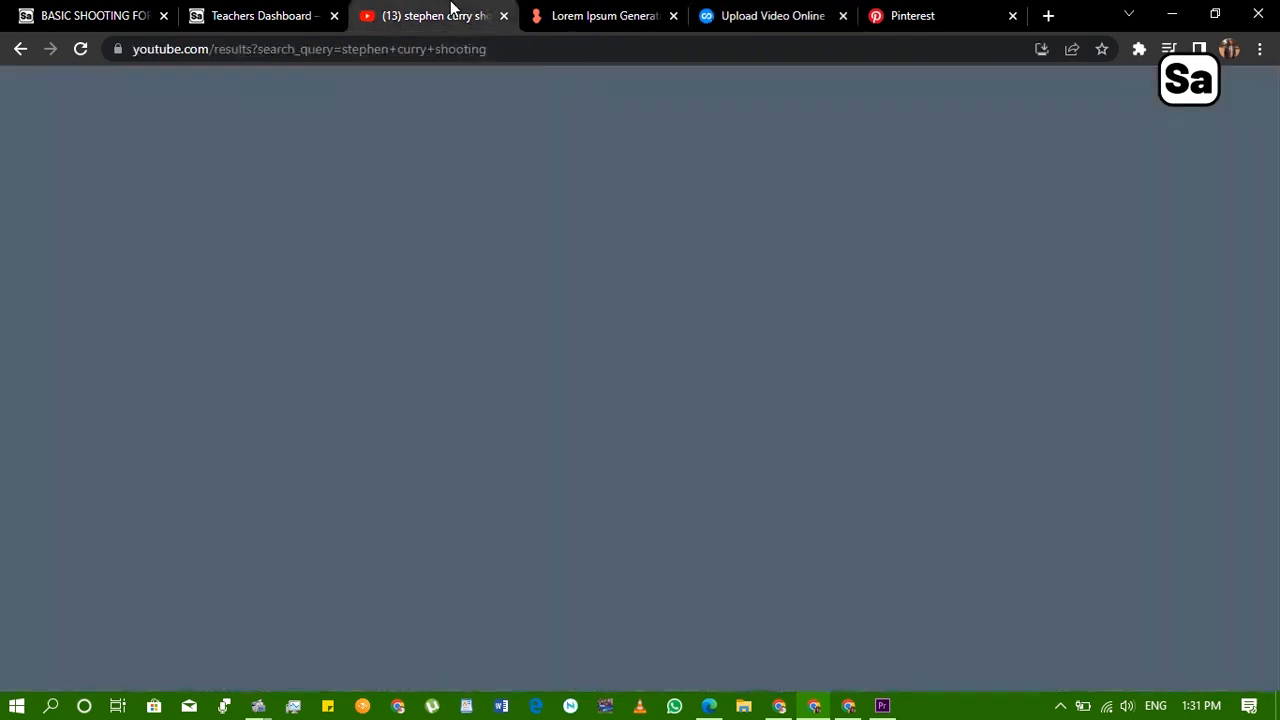
left_click(25, 12)
scroll(549, 360, "up", 3)
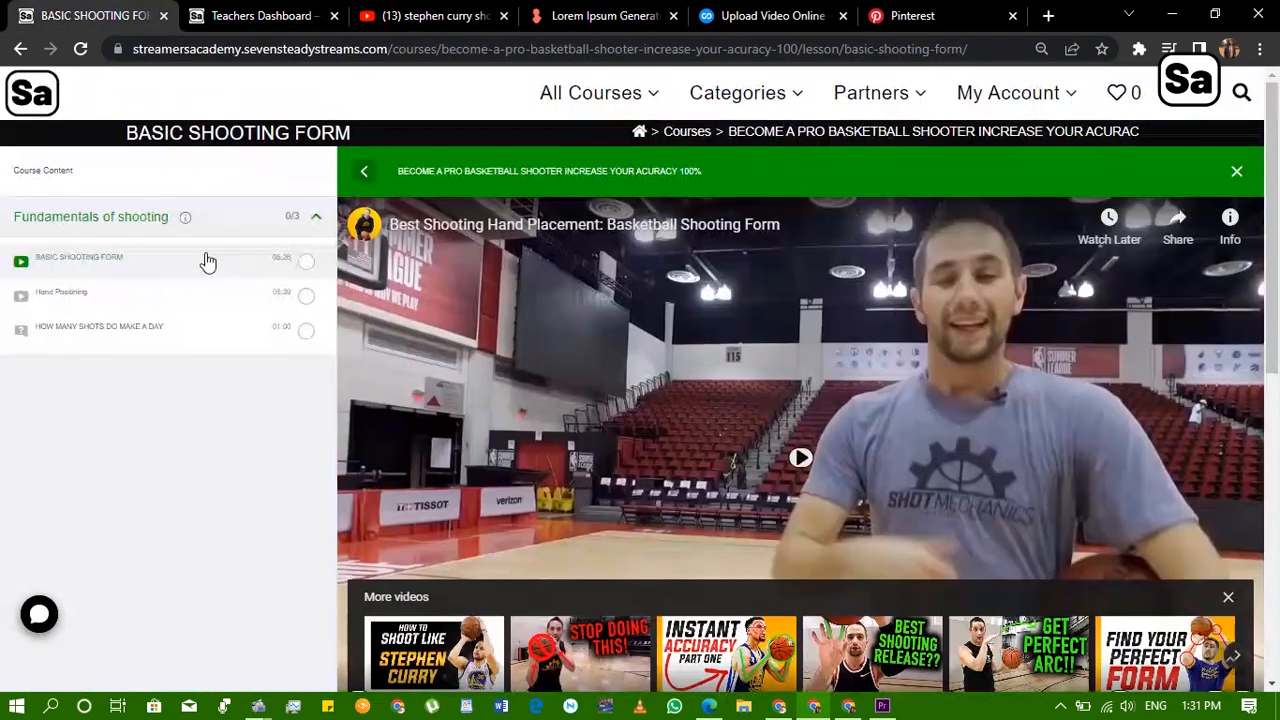
left_click(712, 12)
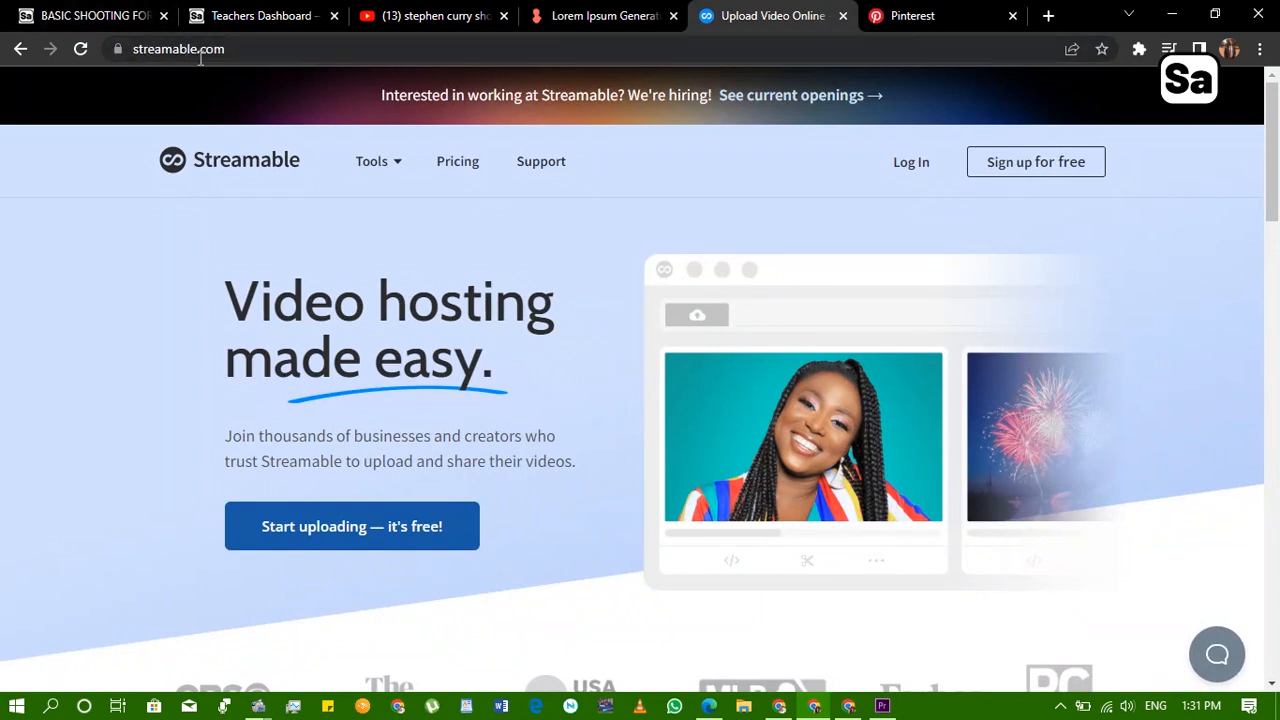
left_click(75, 15)
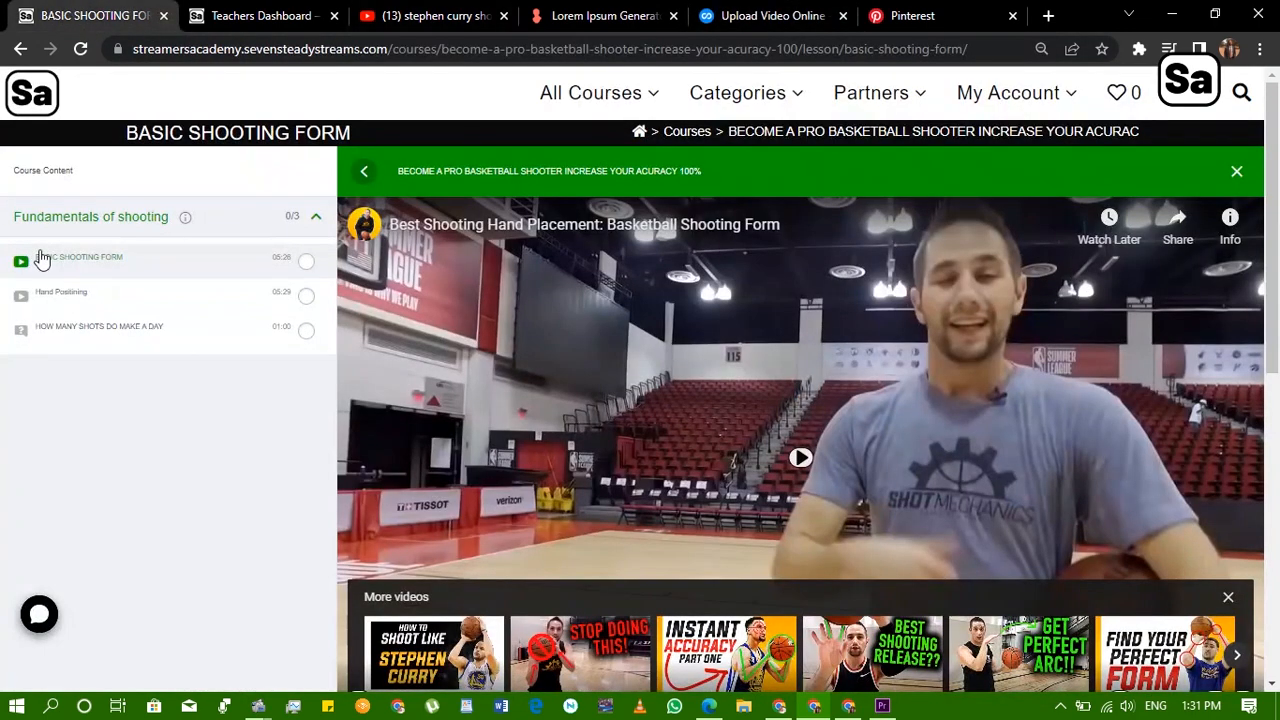
scroll(40, 258, "down", 3)
scroll(113, 212, "up", 2)
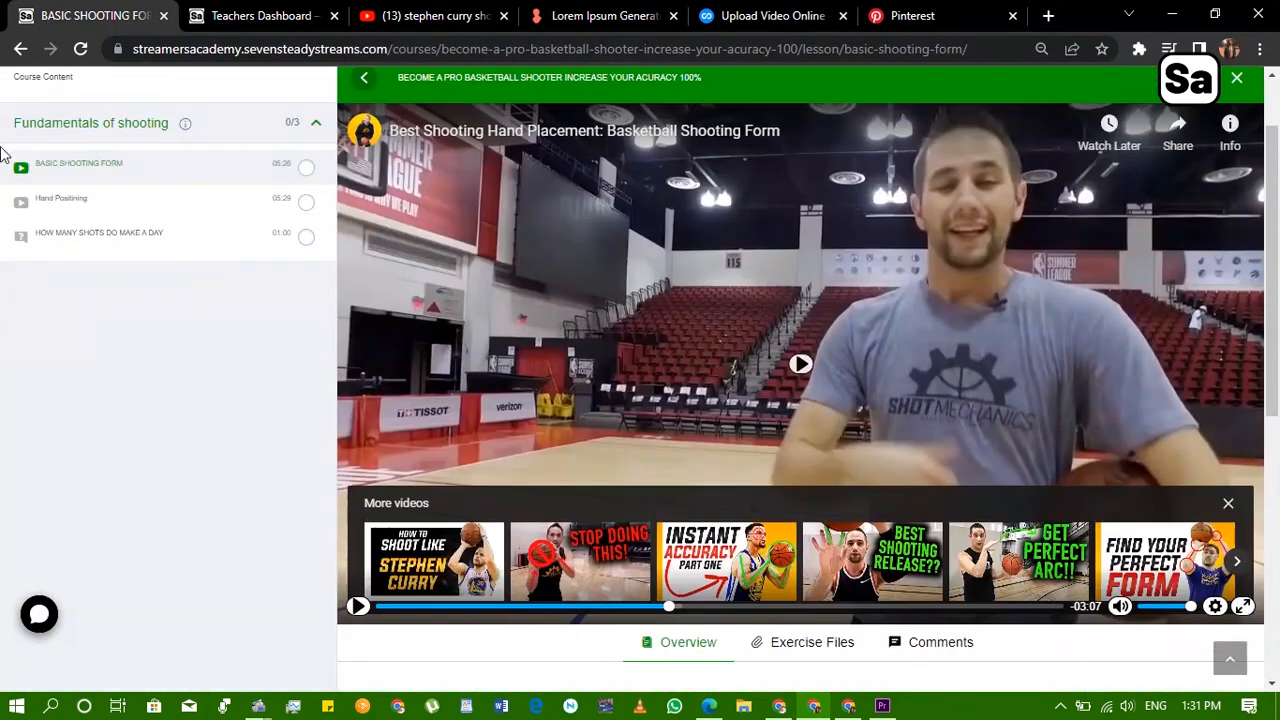
Open the Hand Positining lesson, play its video briefly, and pause it
left_click(114, 211)
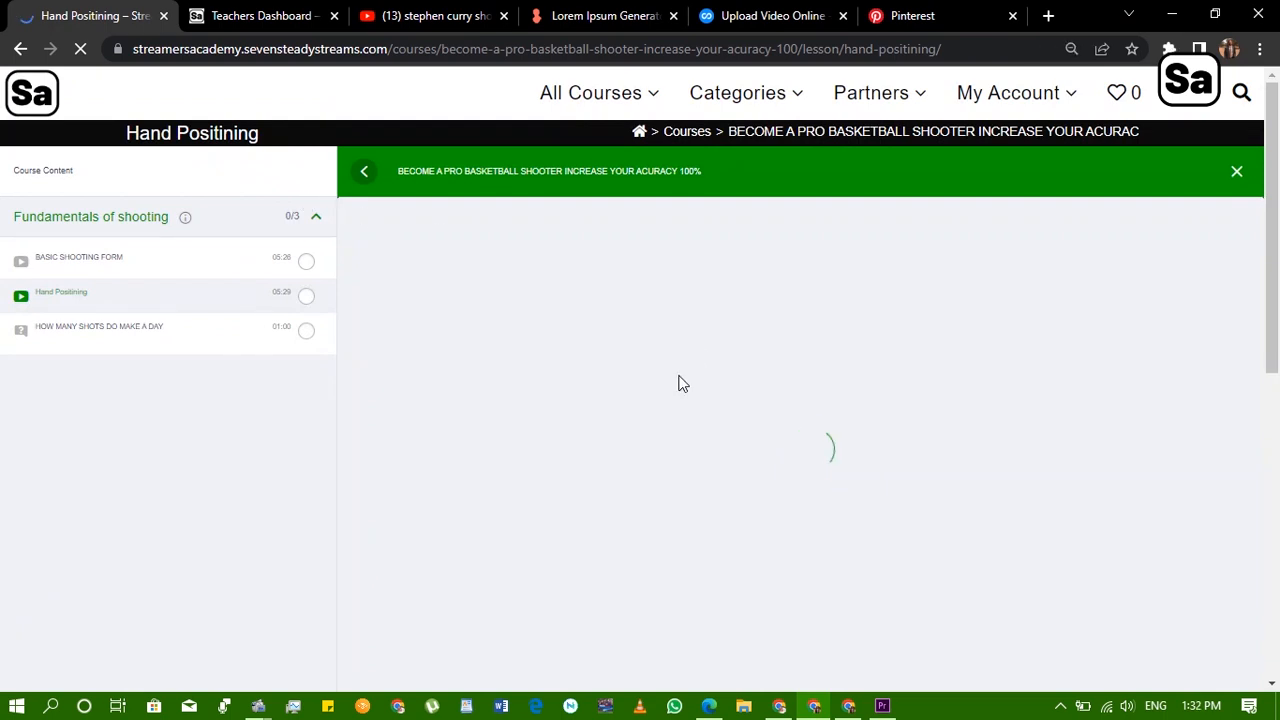
scroll(728, 425, "down", 2)
scroll(745, 415, "up", 1)
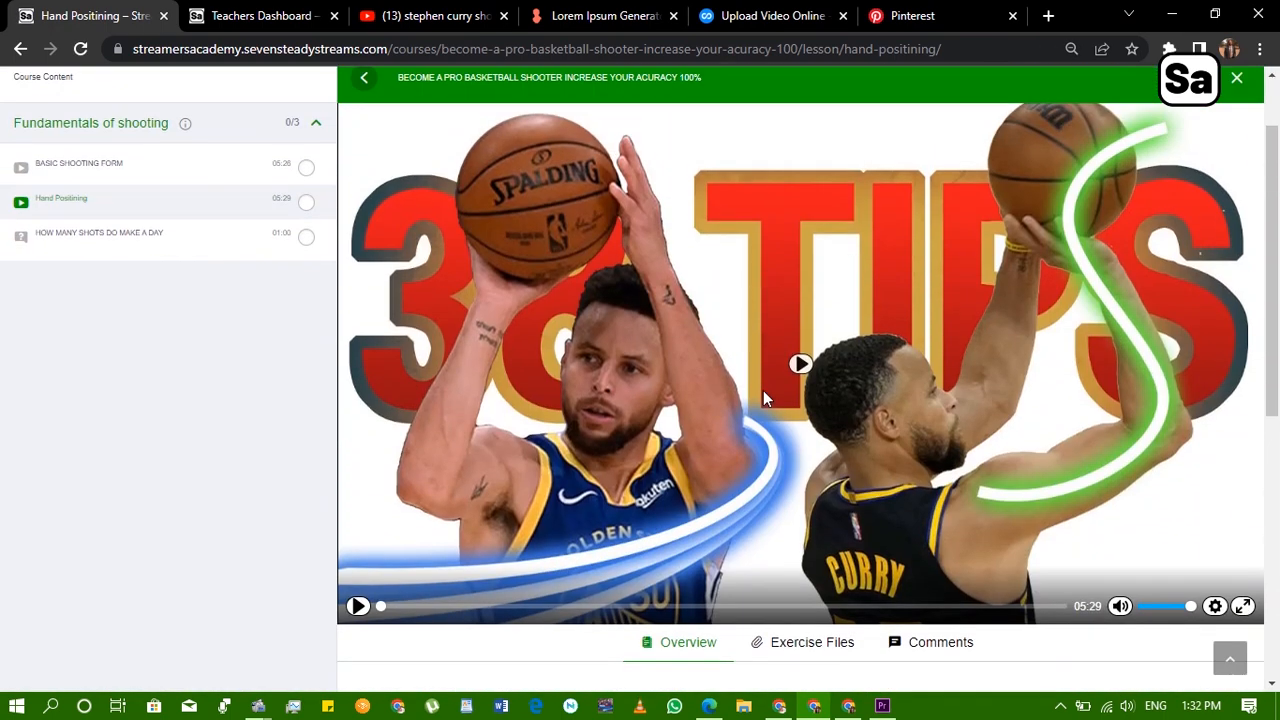
left_click(802, 366)
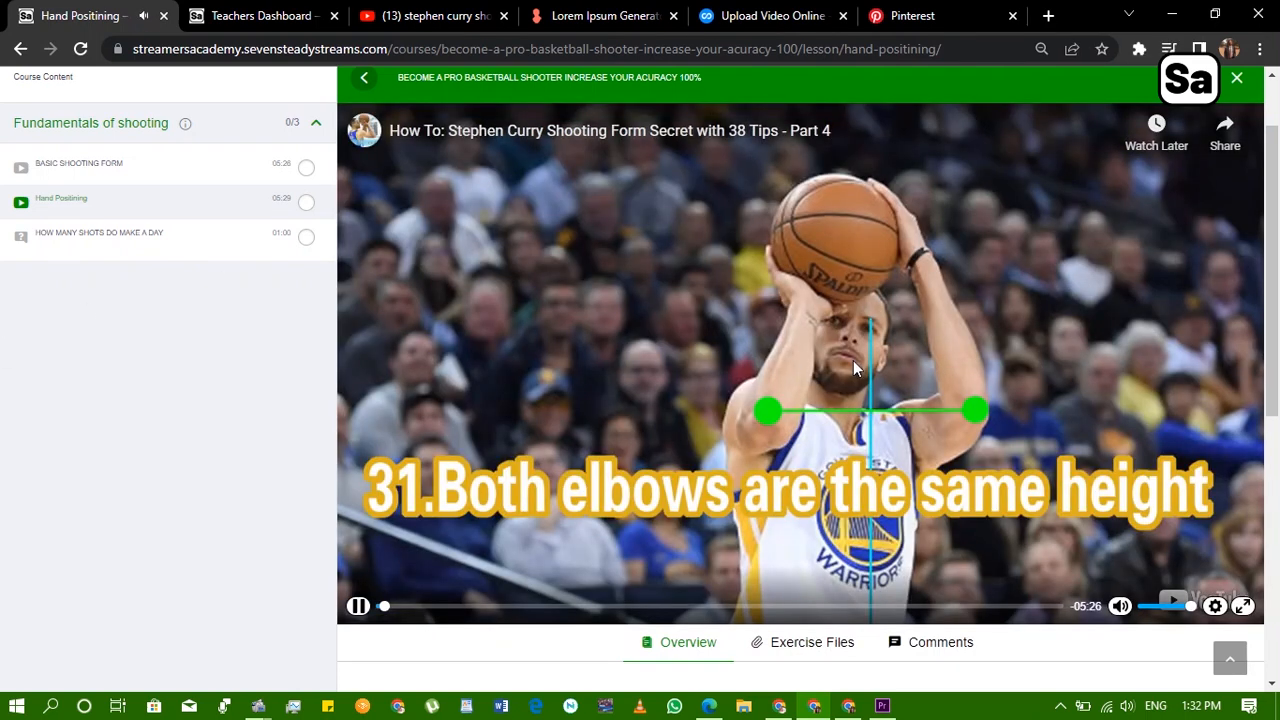
left_click(853, 362)
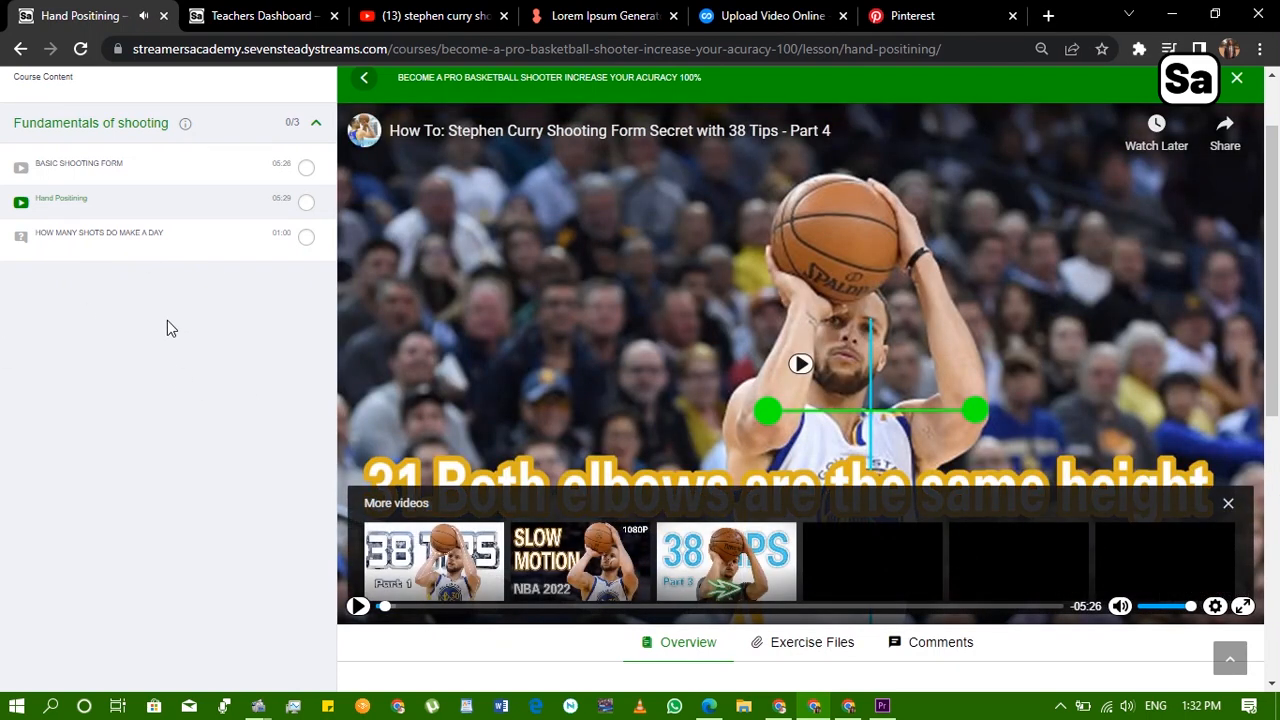
Start the HOW MANY SHOTS DO MAKE A DAY quiz and choose the YES image as the answer to question 1
left_click(215, 232)
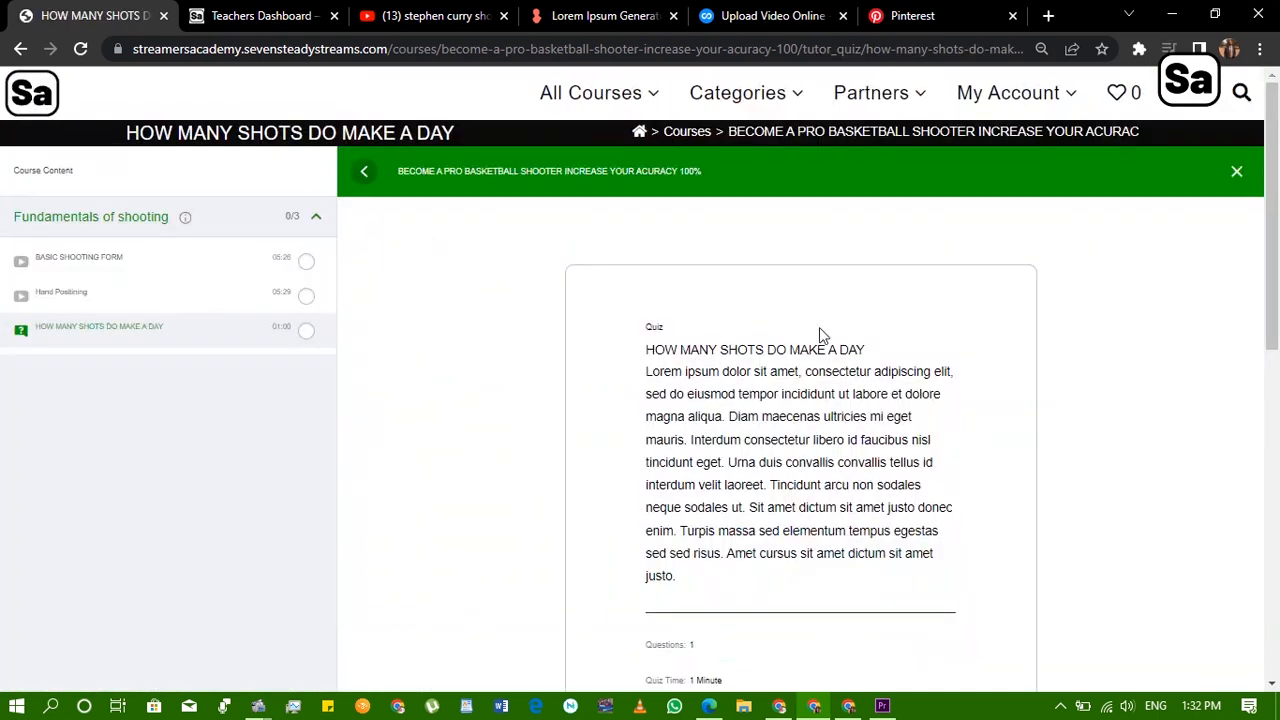
scroll(729, 451, "down", 3)
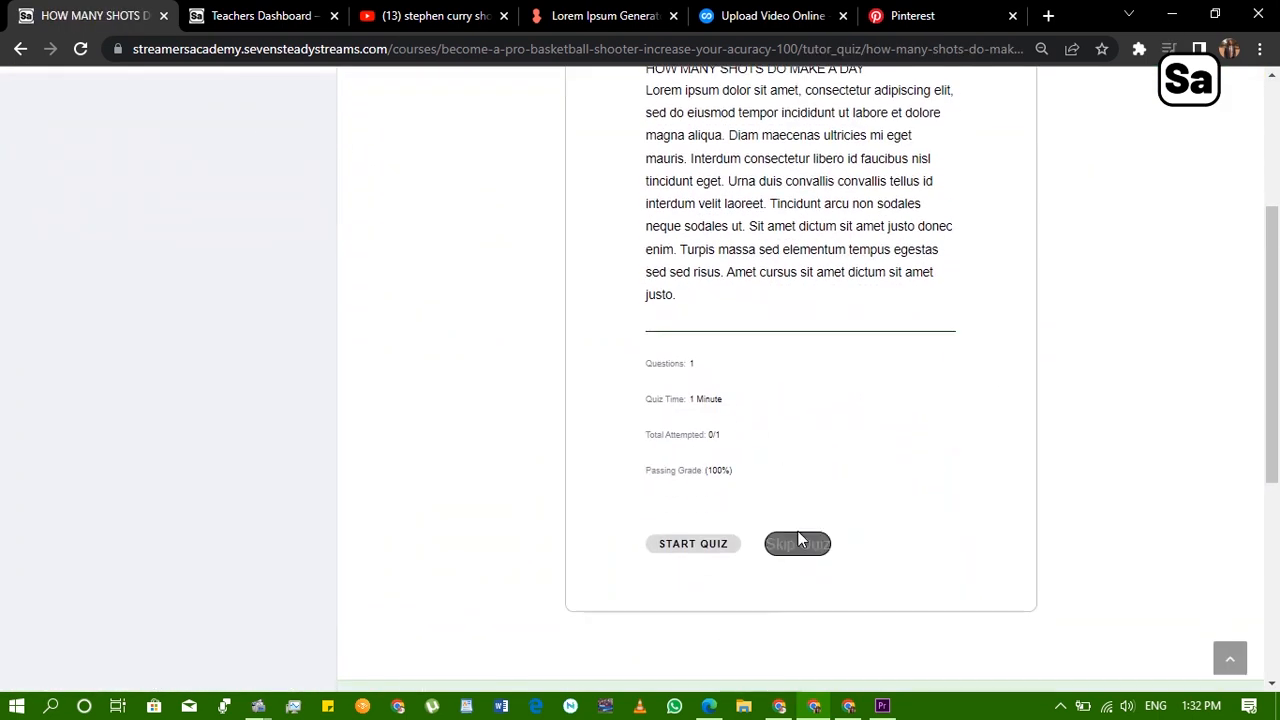
left_click(652, 552)
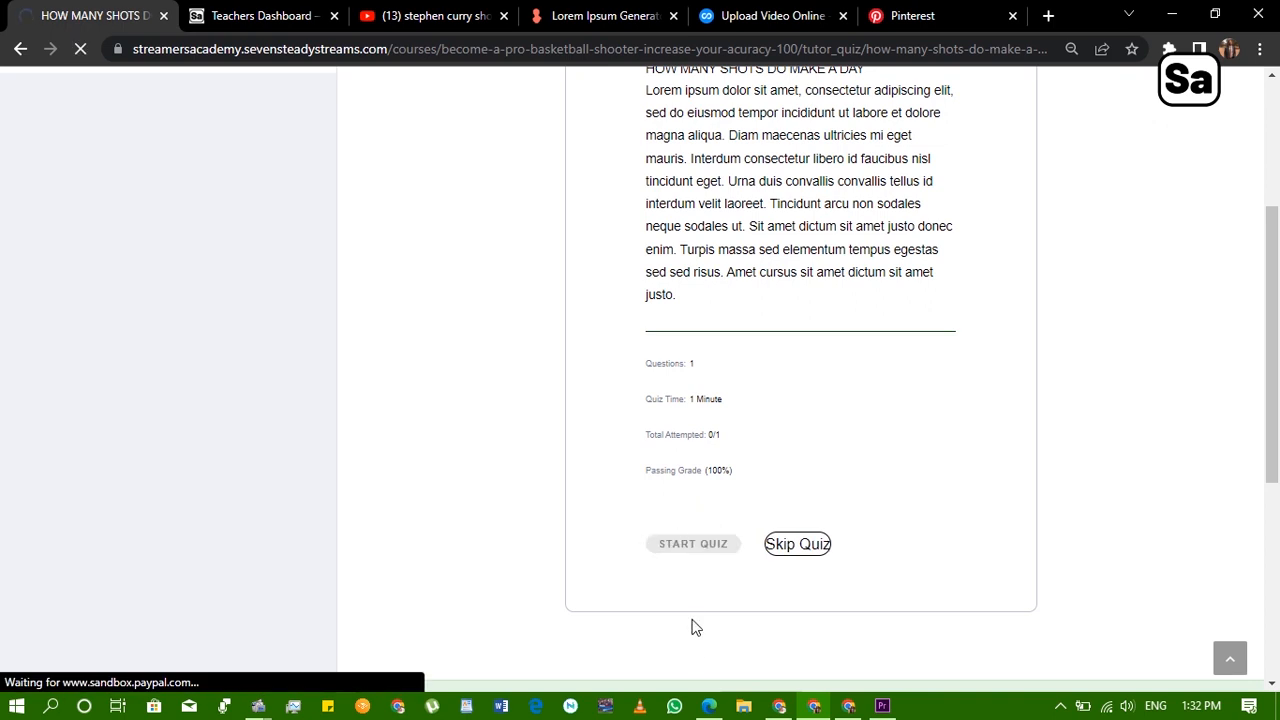
scroll(692, 620, "up", 3)
scroll(686, 554, "down", 2)
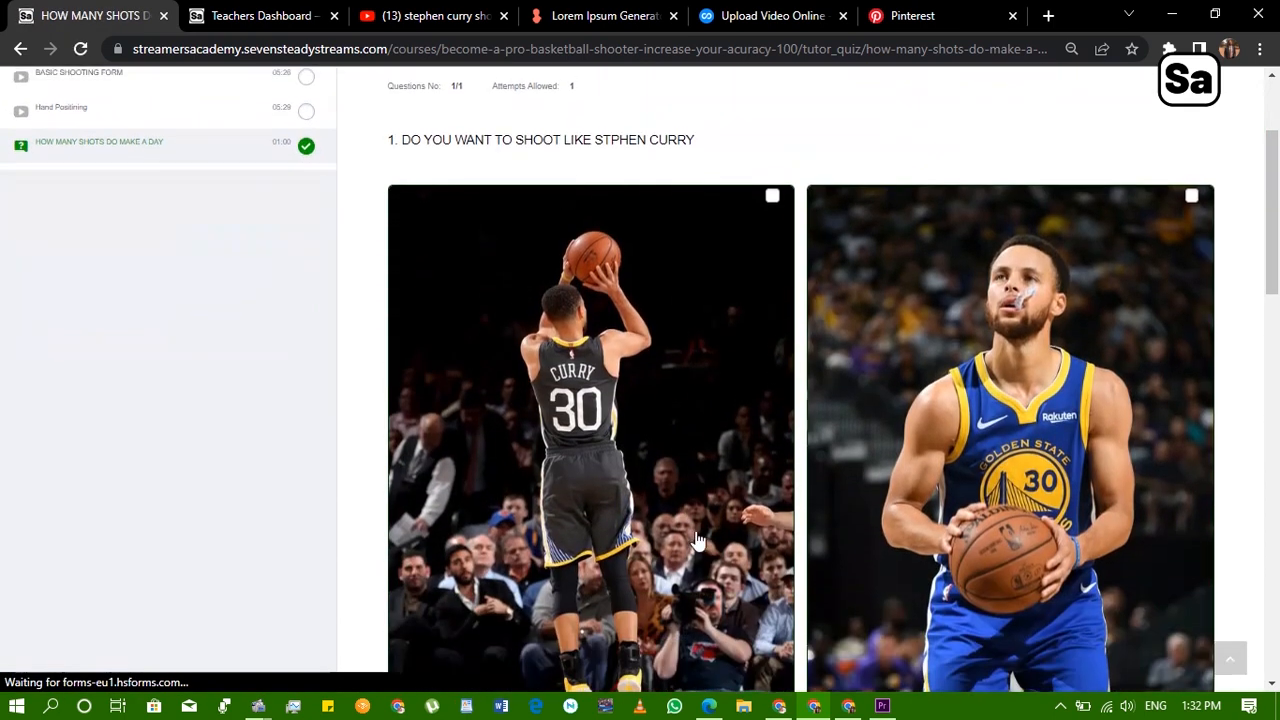
scroll(591, 423, "down", 2)
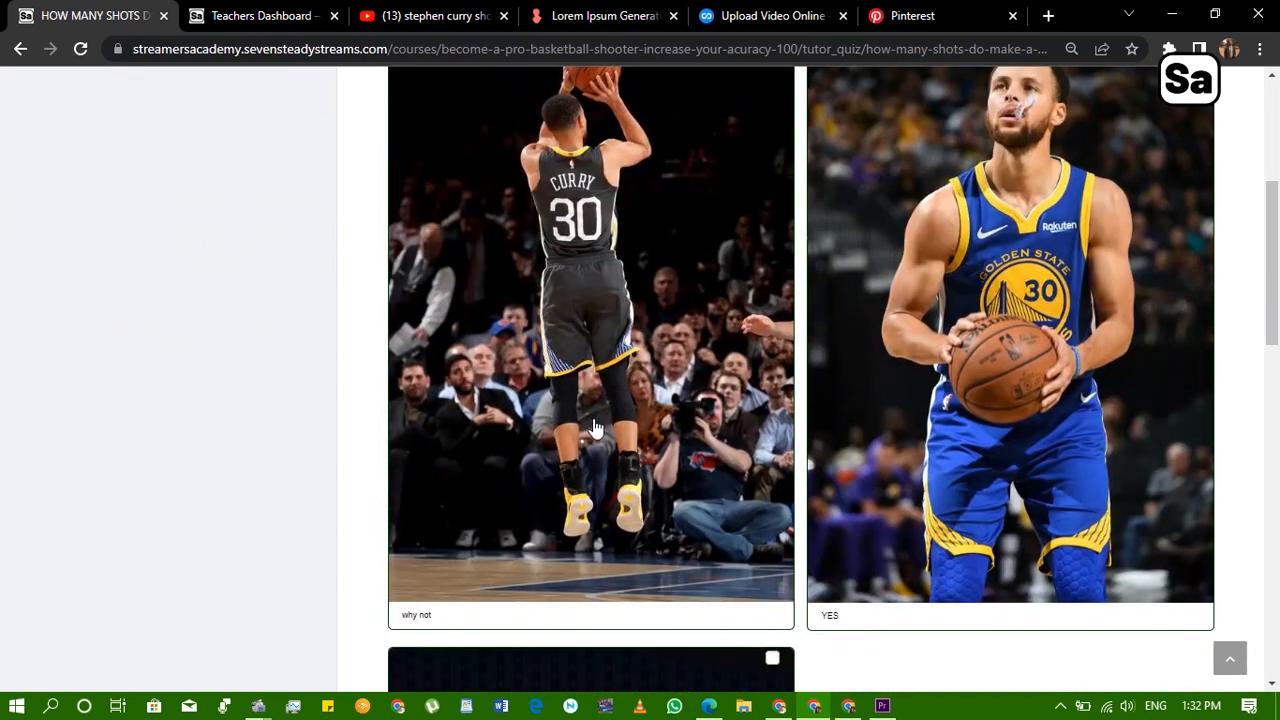
left_click(1064, 459)
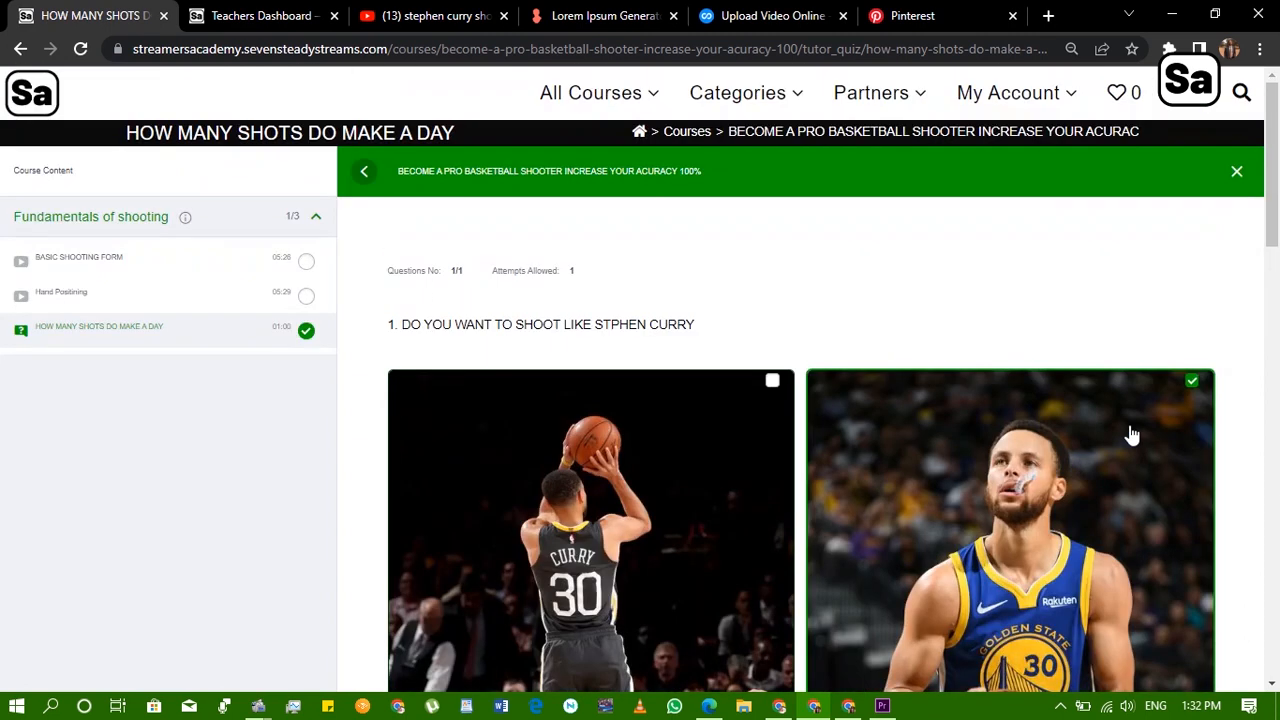
Look through the image answers to question 1 and submit the quiz with the YES answer chosen
scroll(1060, 455, "down", 5)
scroll(1052, 452, "up", 1)
scroll(1054, 451, "up", 5)
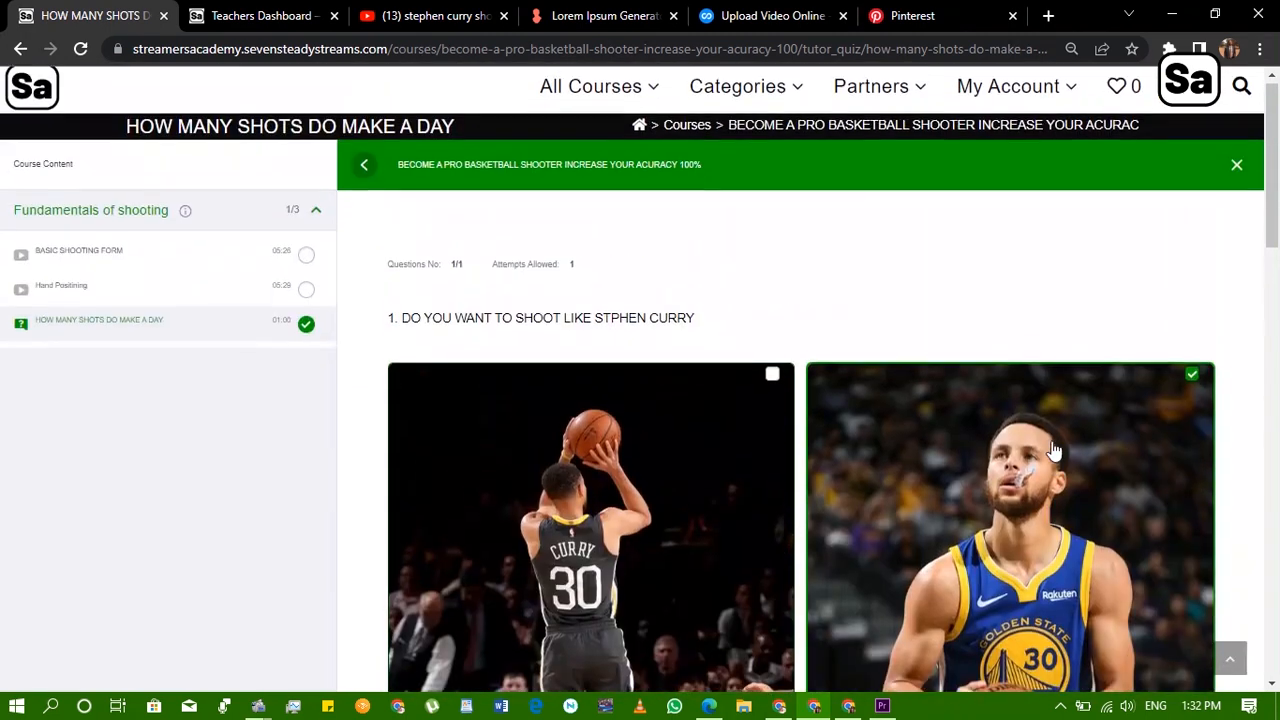
scroll(1054, 451, "down", 9)
scroll(1053, 450, "down", 8)
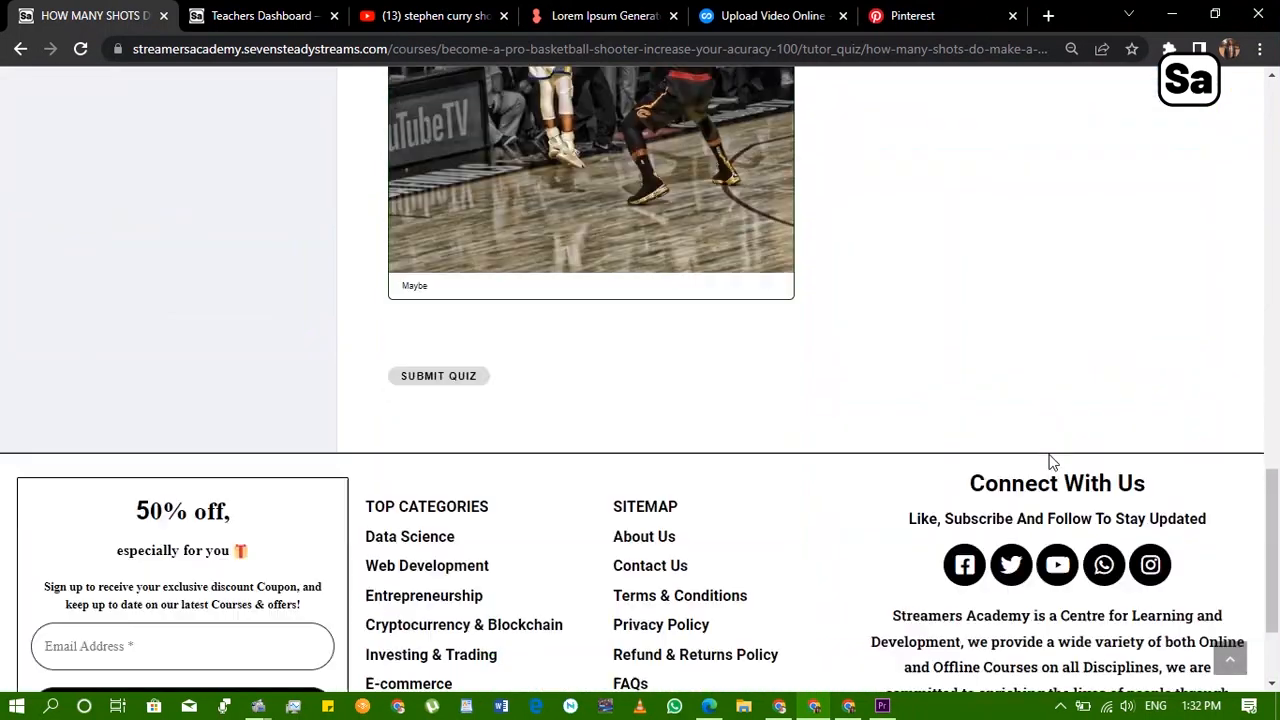
scroll(871, 403, "up", 7)
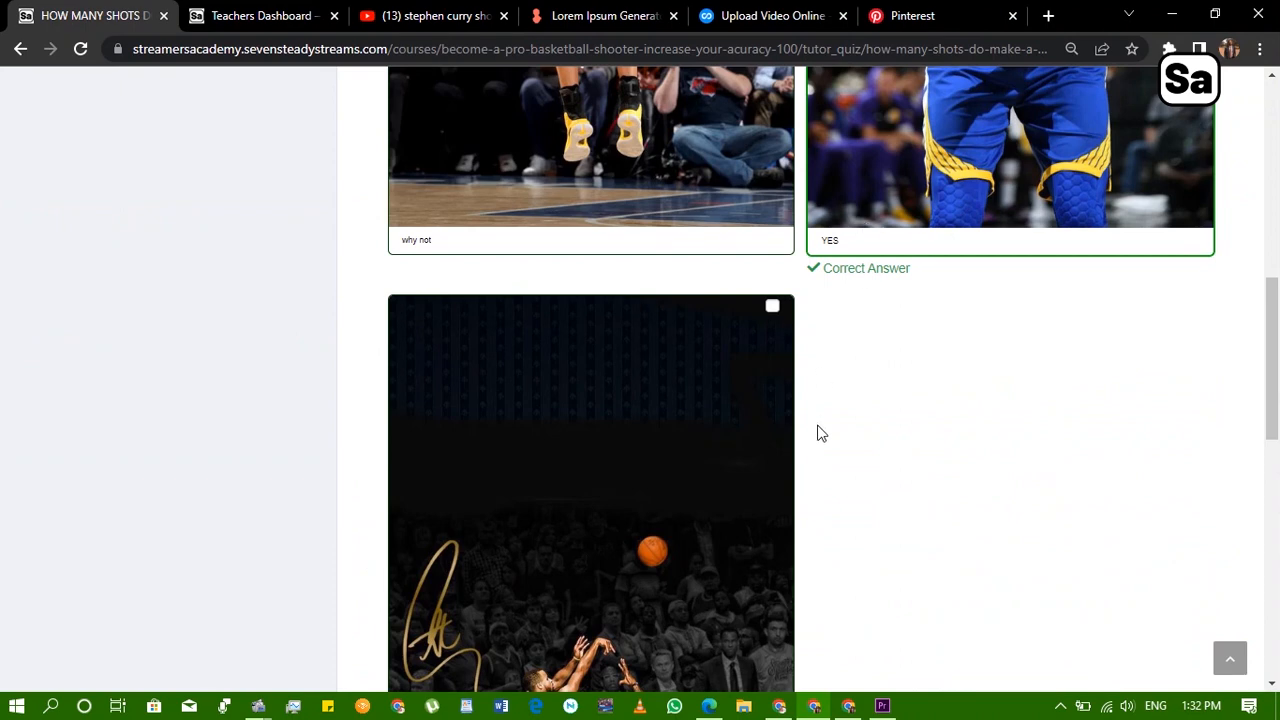
scroll(790, 445, "down", 6)
scroll(723, 466, "up", 8)
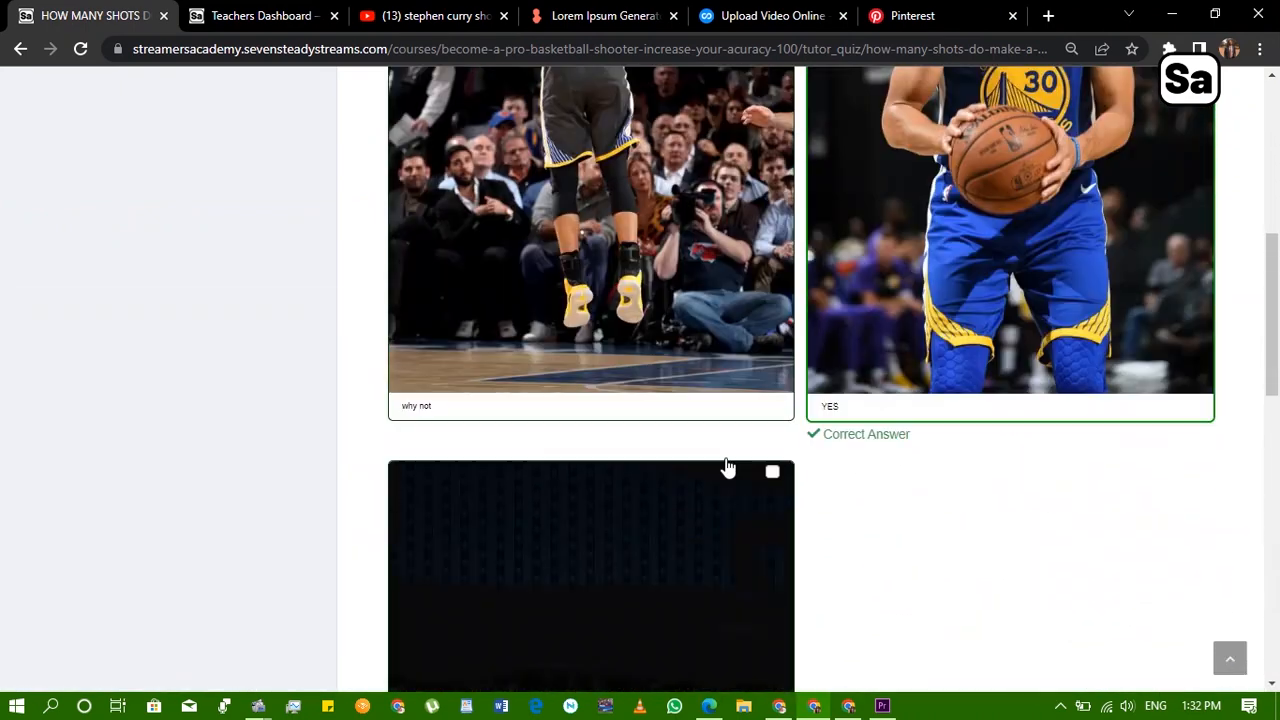
scroll(728, 466, "up", 6)
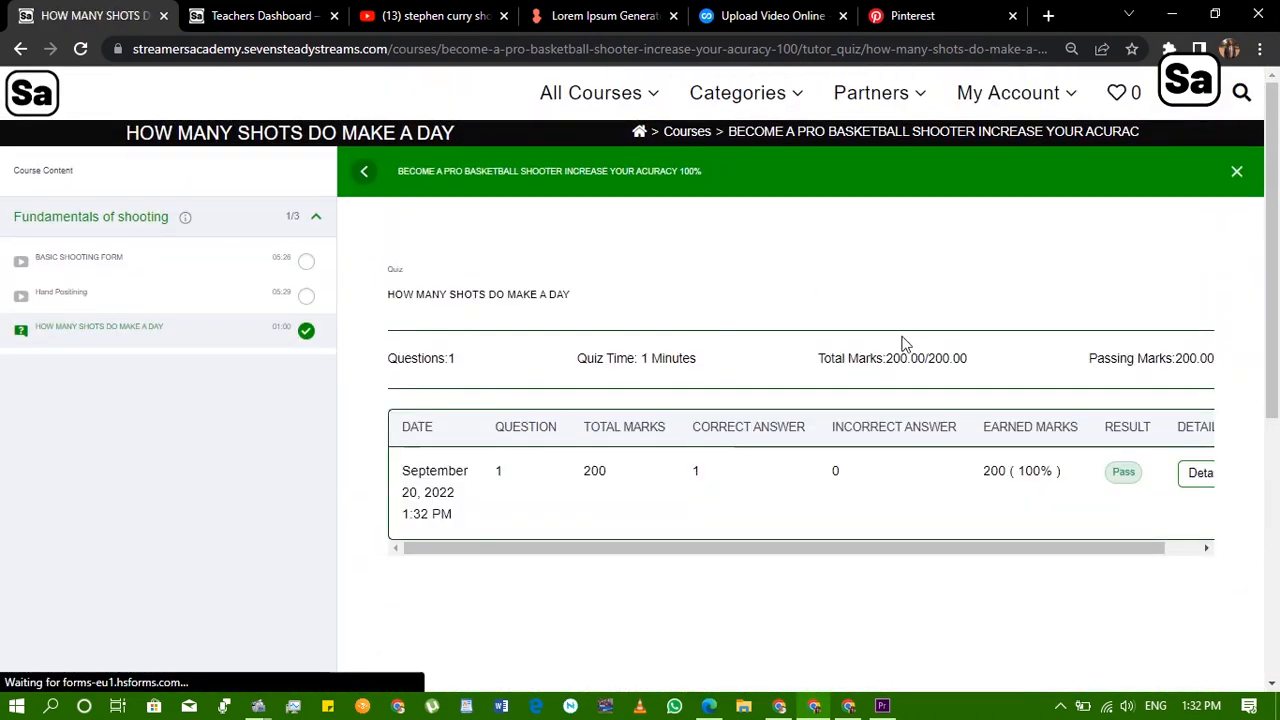
Review the quiz attempt's result table and page footer, hiding and reshowing the course content list
left_click_drag(980, 548, 735, 570)
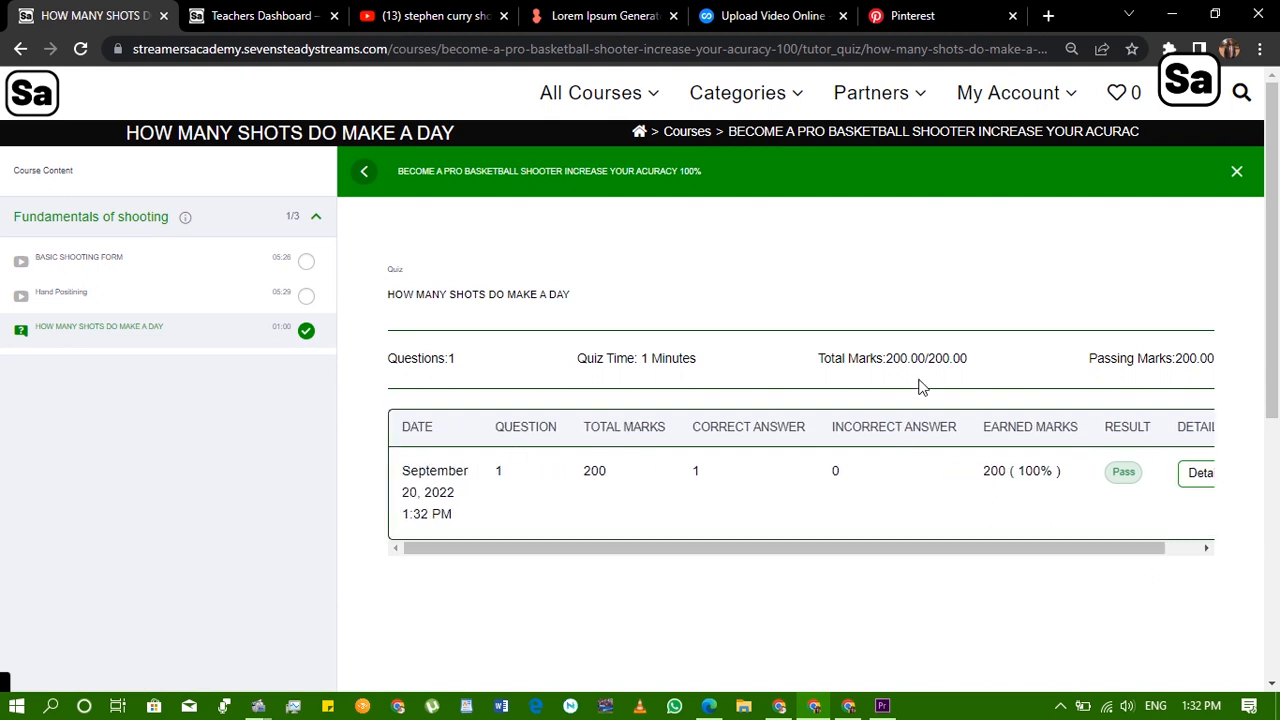
left_click(364, 171)
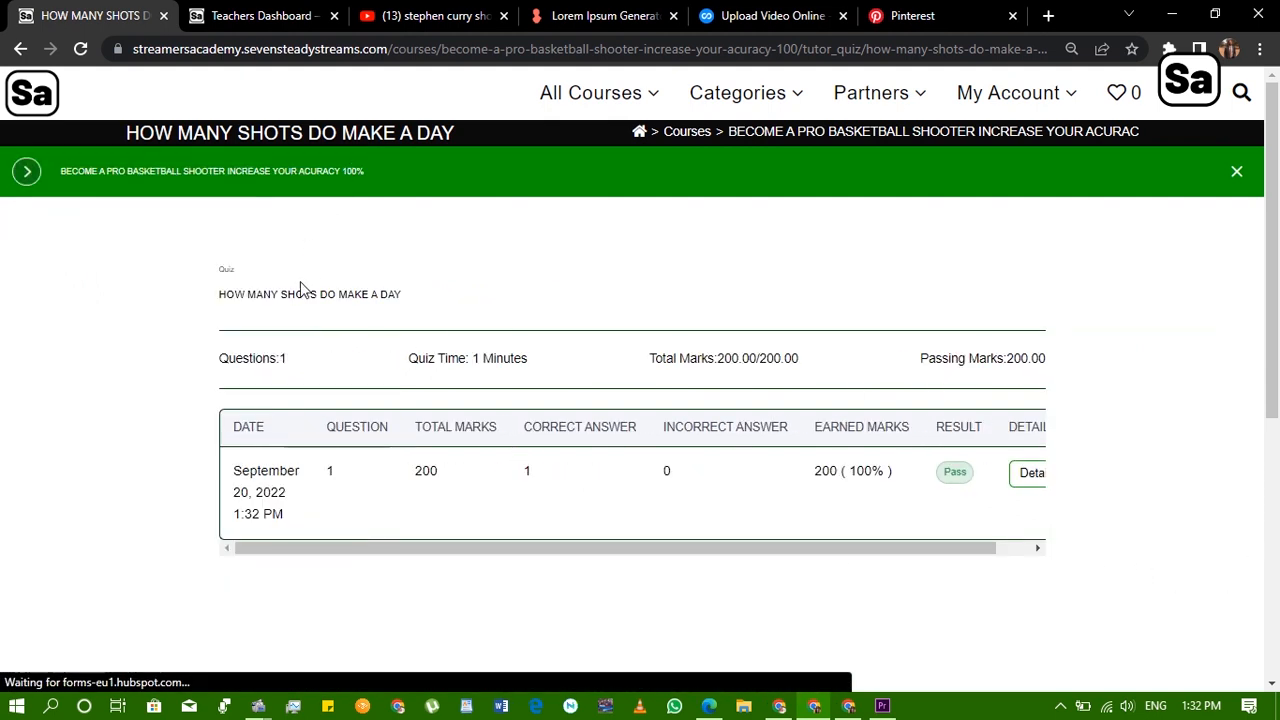
scroll(949, 352, "down", 1)
scroll(949, 352, "up", 1)
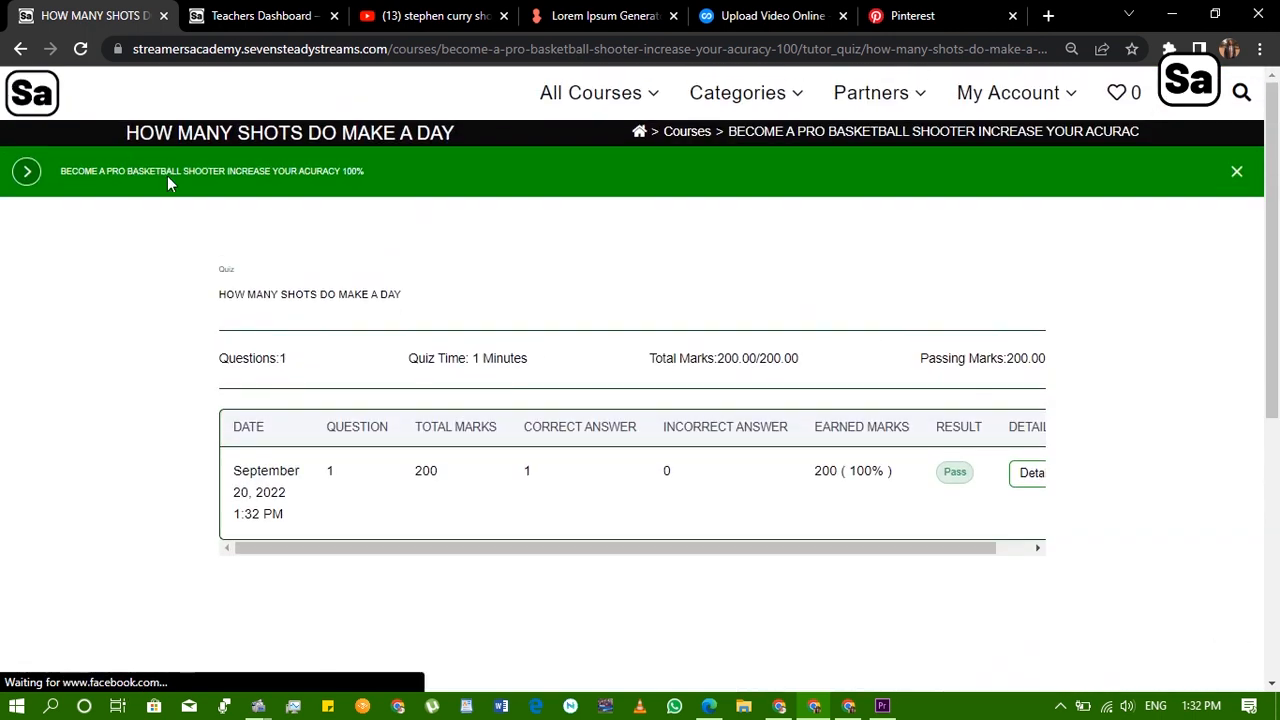
left_click(27, 171)
scroll(1025, 343, "down", 10)
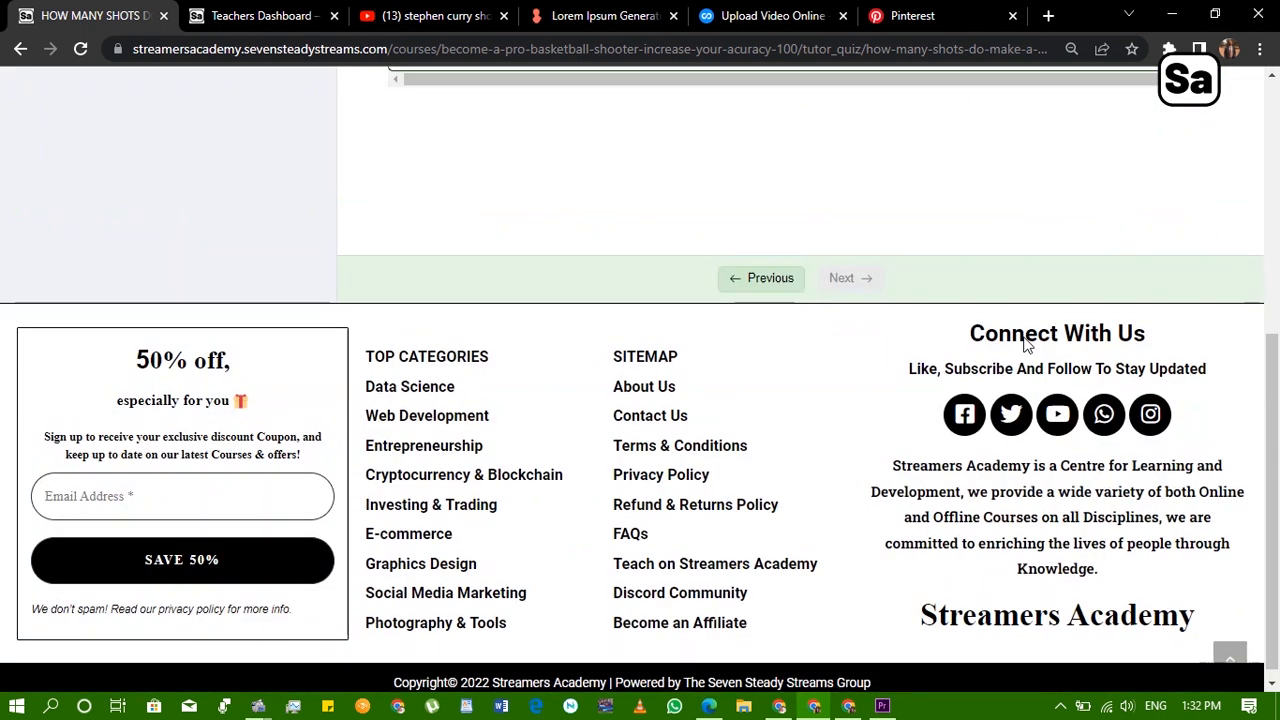
Leave the quiz for the course's main page and look over its progress, description, requirements, tags and lesson list
scroll(990, 335, "up", 10)
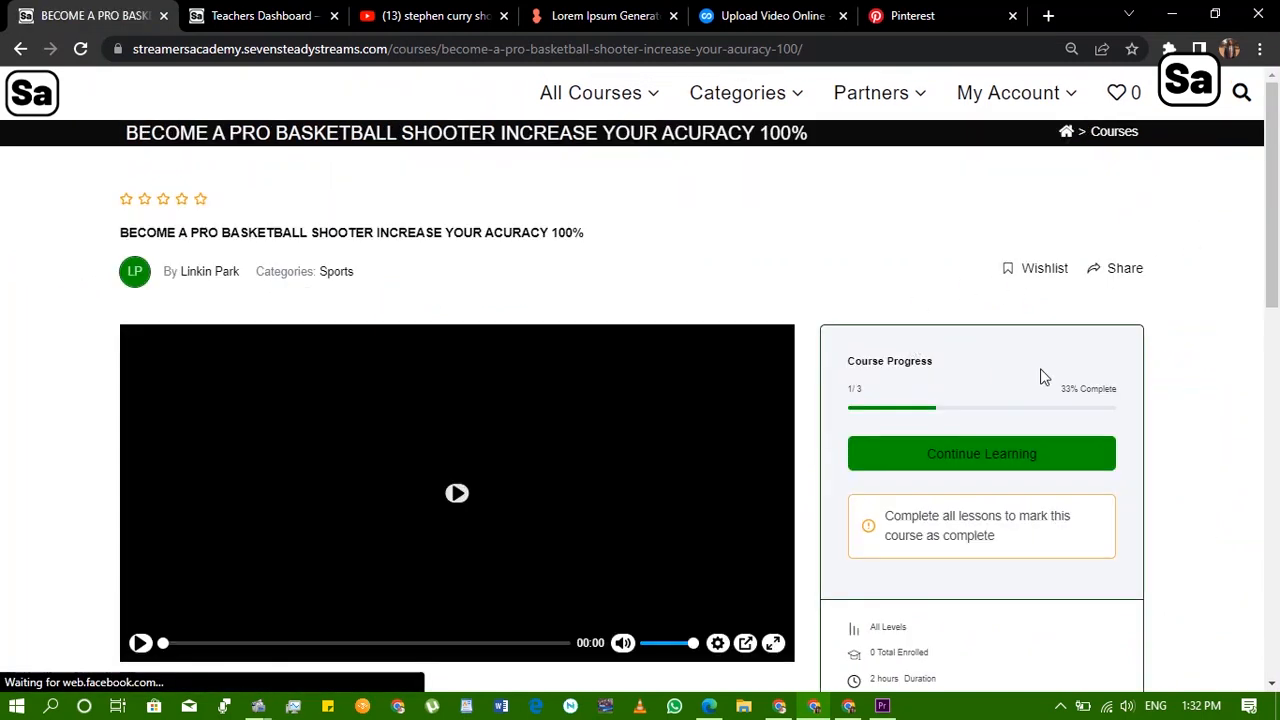
scroll(1066, 392, "down", 2)
scroll(1066, 398, "down", 2)
scroll(1000, 395, "up", 4)
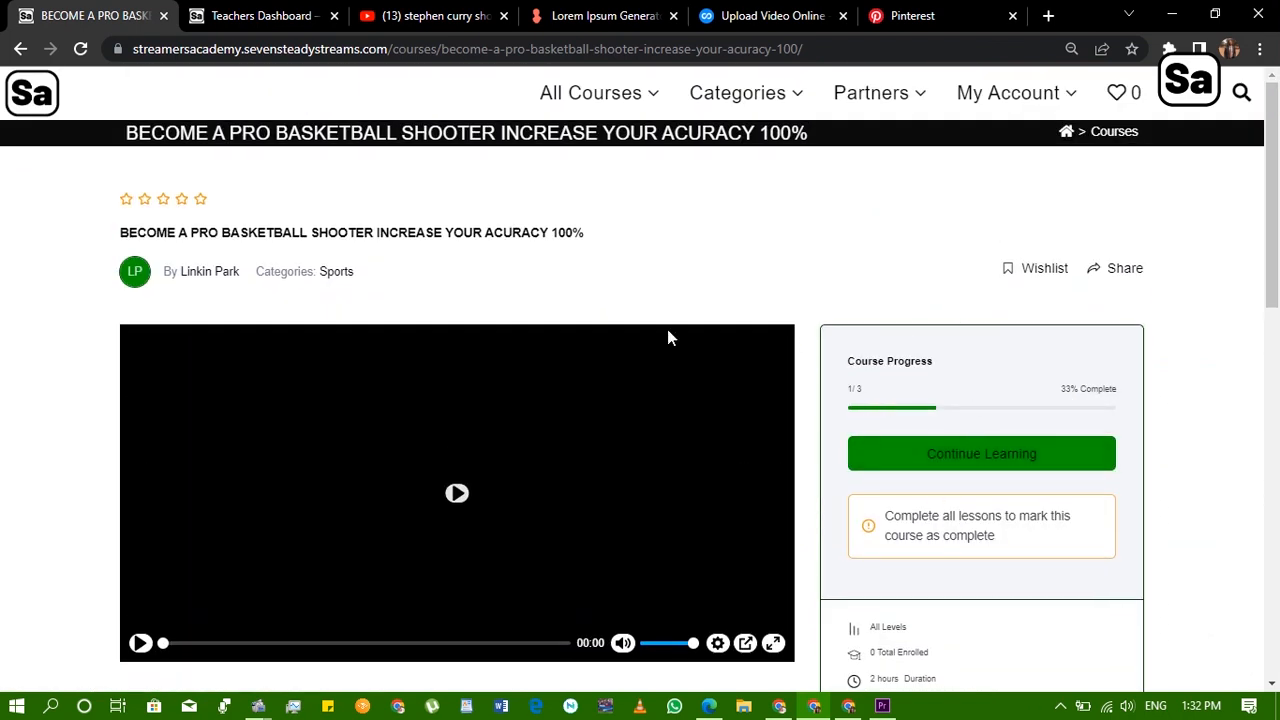
scroll(669, 337, "down", 6)
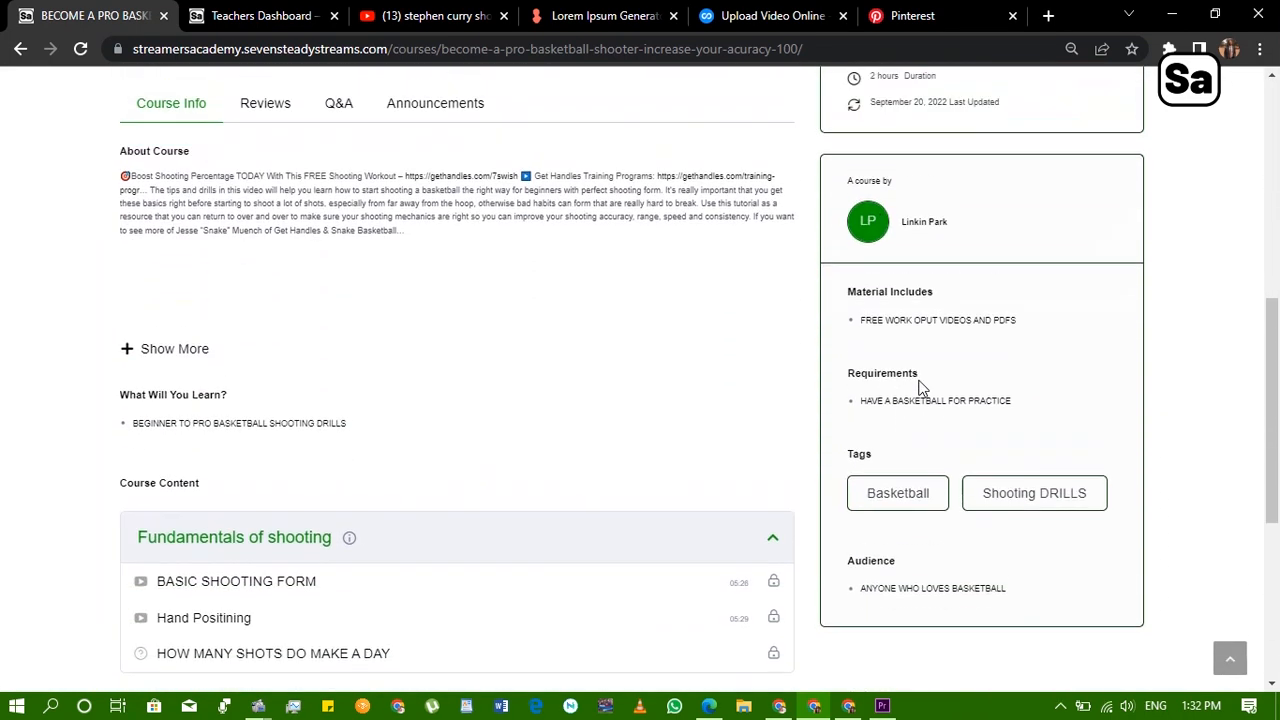
scroll(880, 430, "down", 2)
scroll(445, 520, "up", 4)
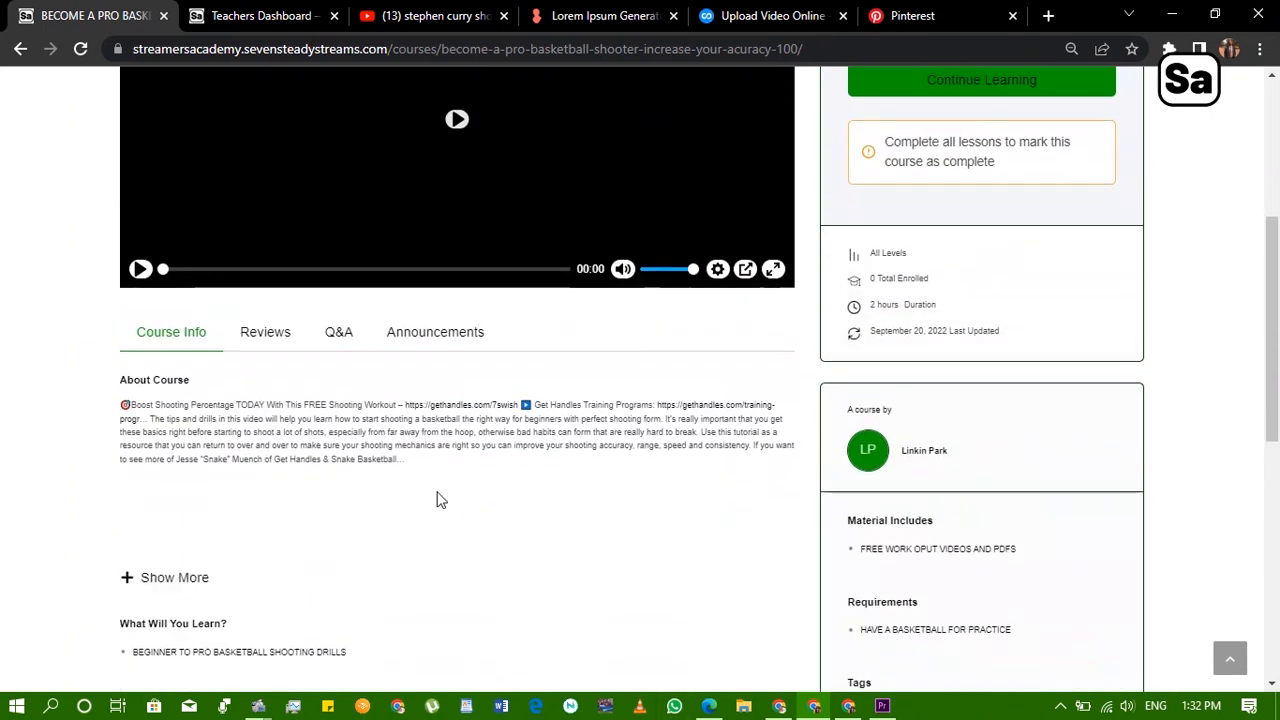
scroll(436, 500, "up", 3)
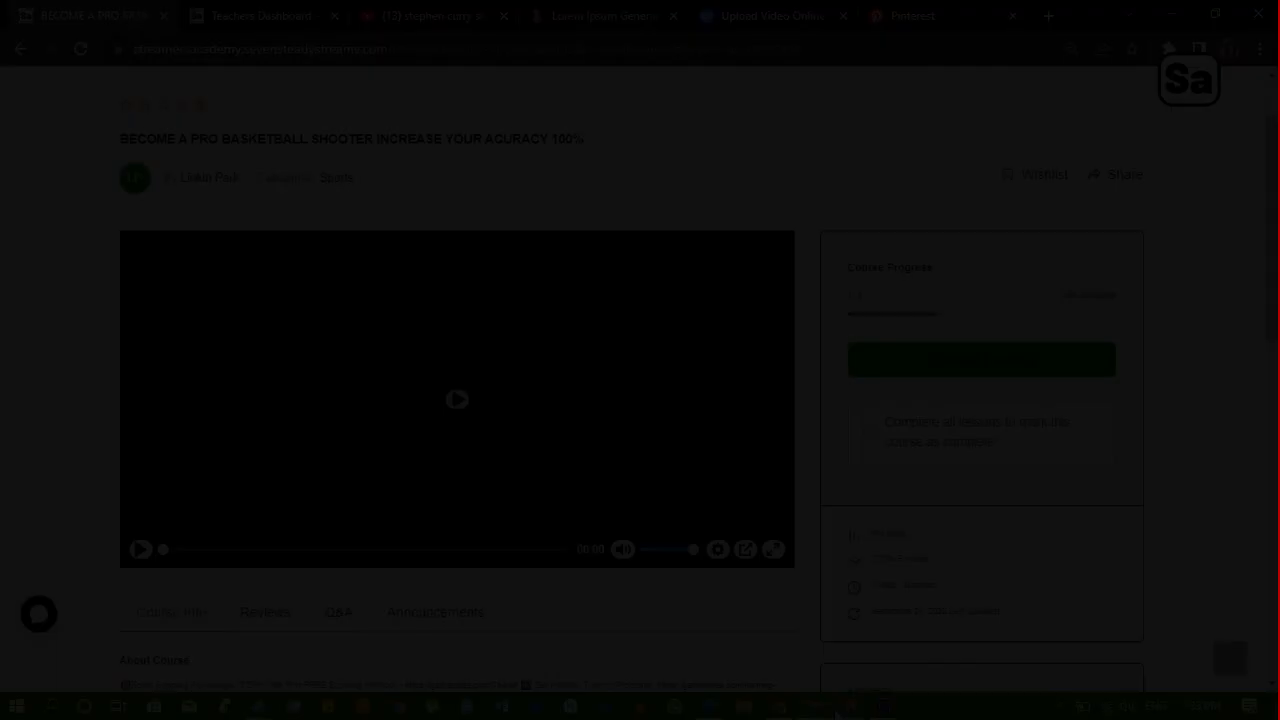